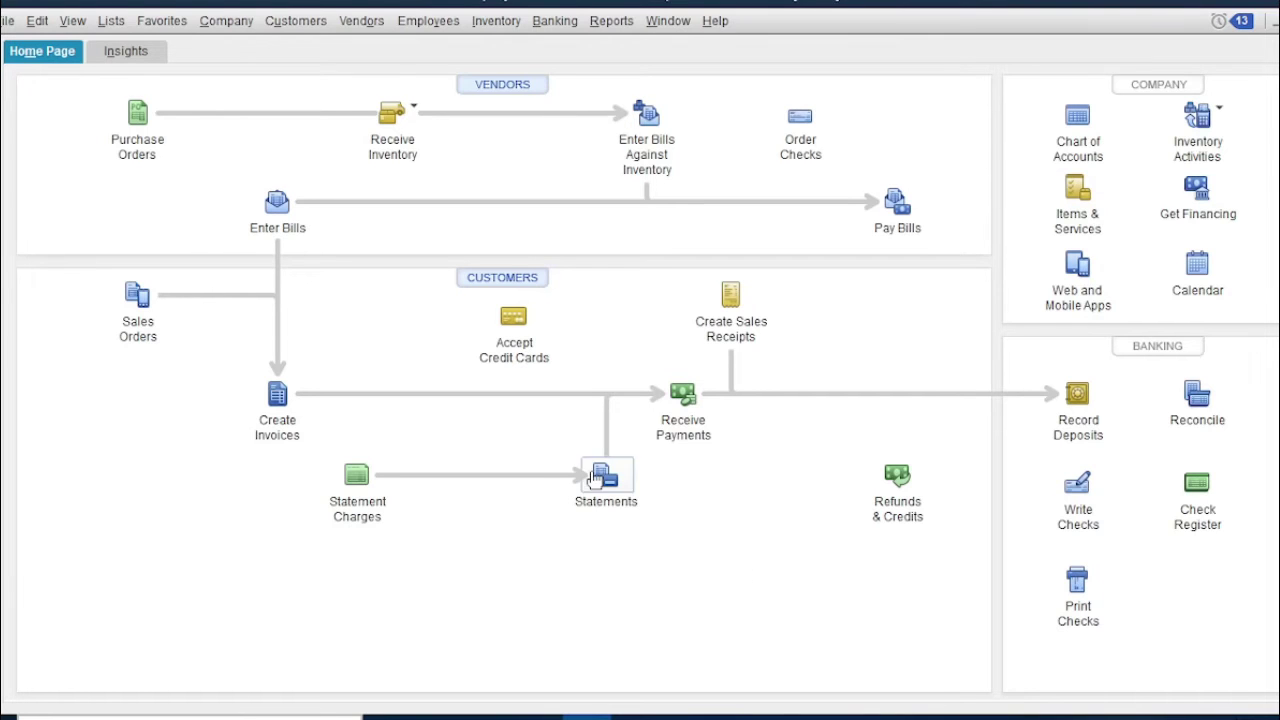
- Start a new sales order for the first listed customer and date it 10/10/2022
click(138, 314)
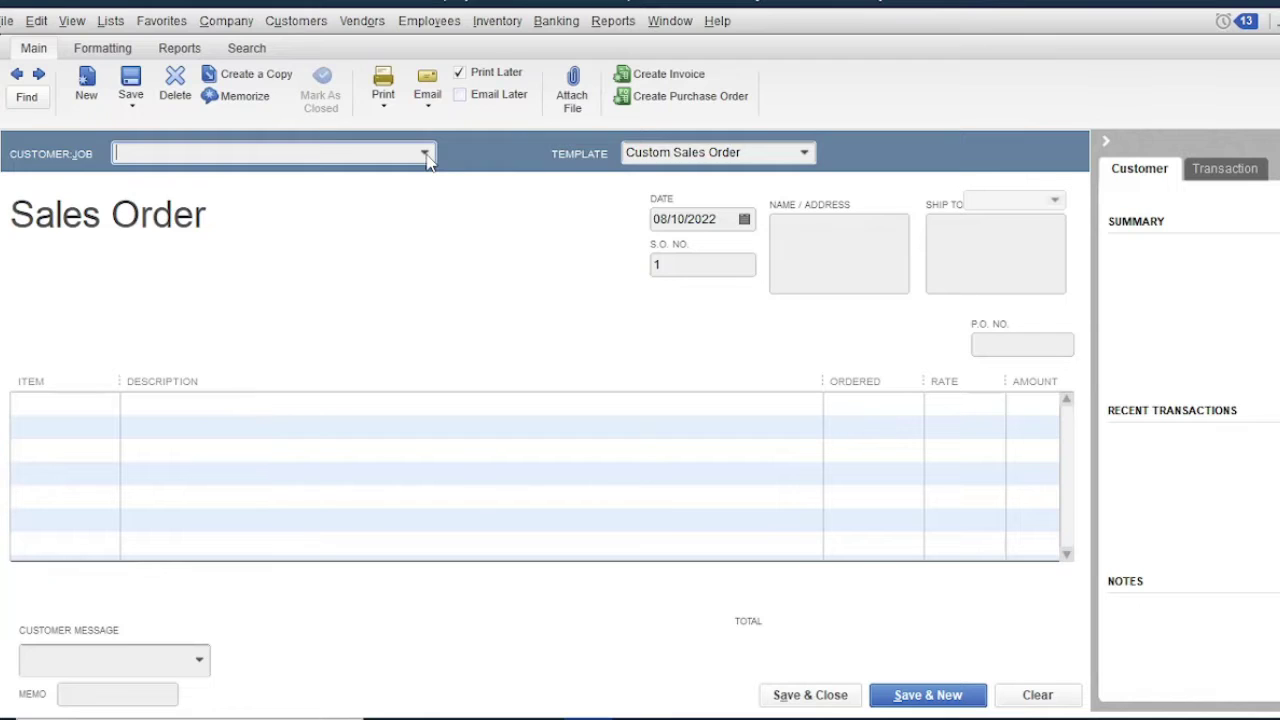
click(425, 155)
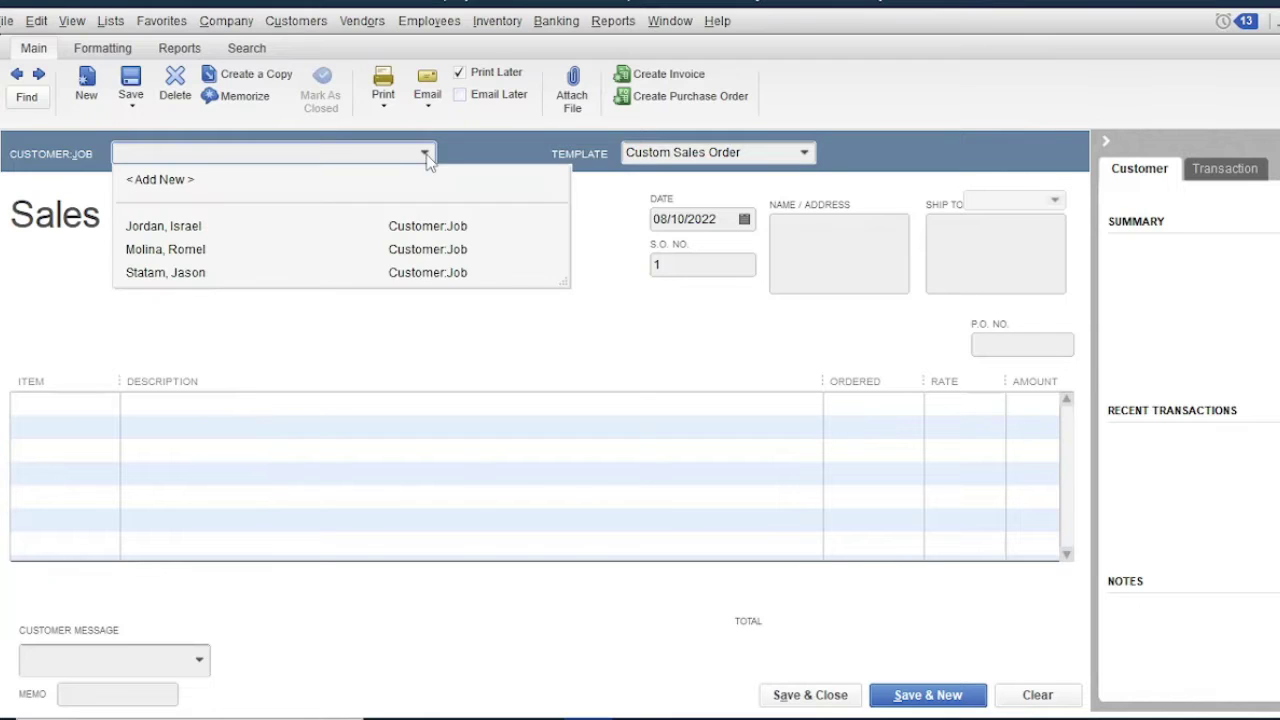
click(198, 230)
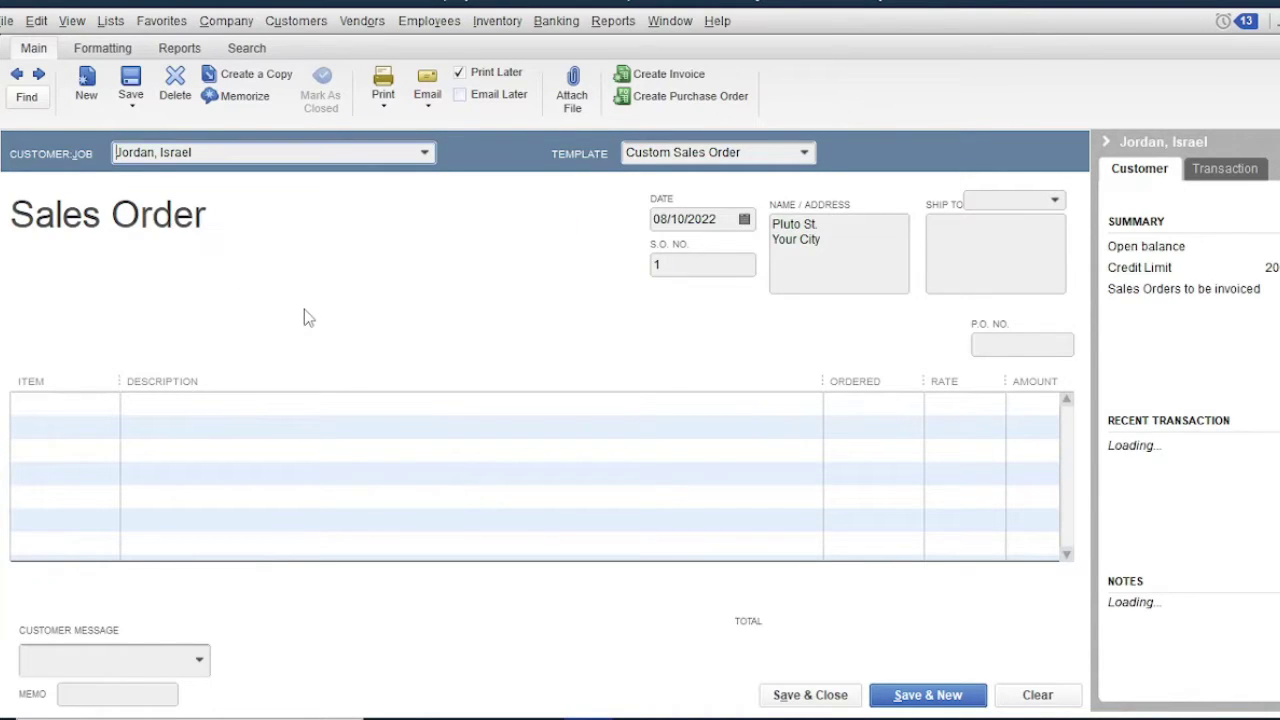
click(746, 220)
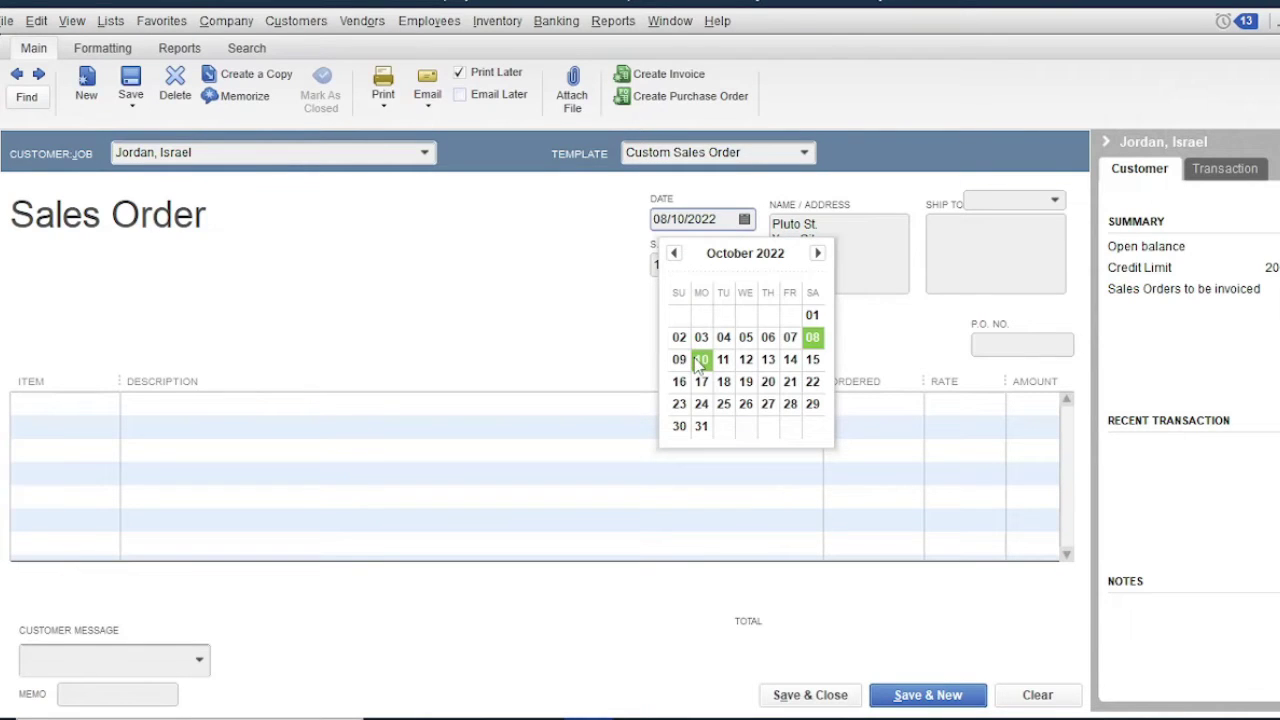
click(703, 360)
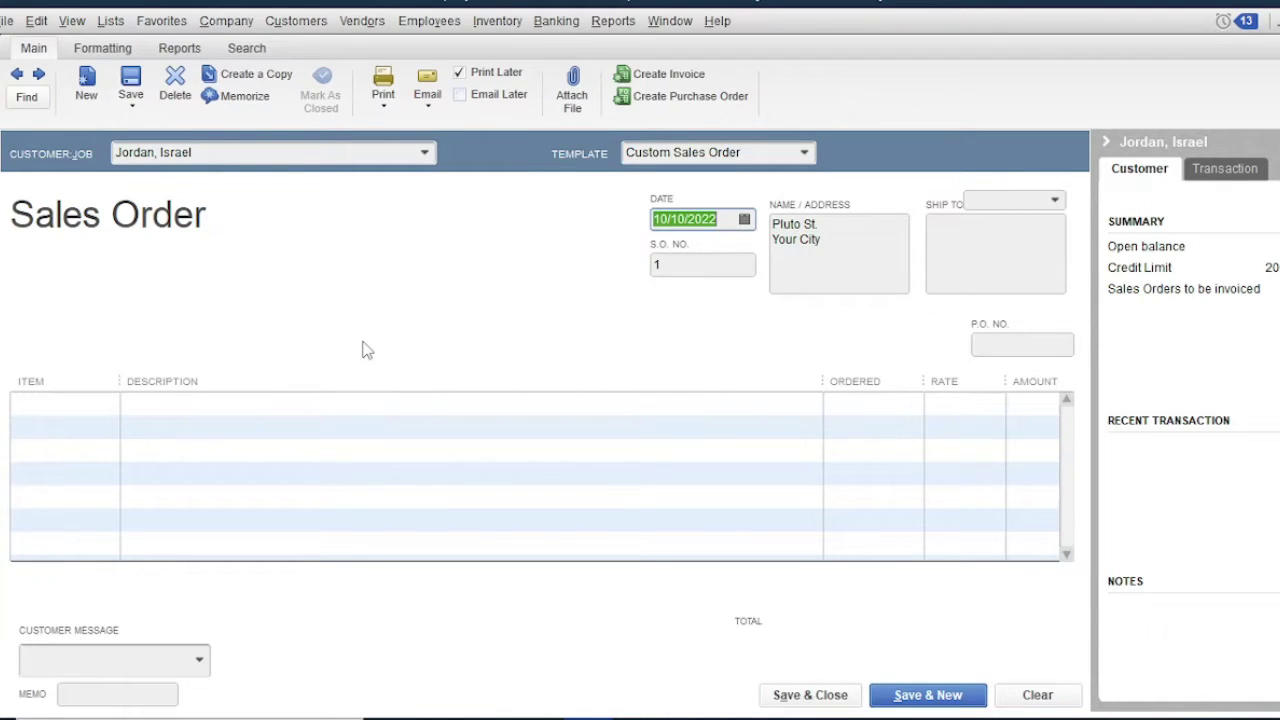
- Add Engine Oil Gasoline 1L as the first line of the sales order with an ordered quantity of 12
click(90, 405)
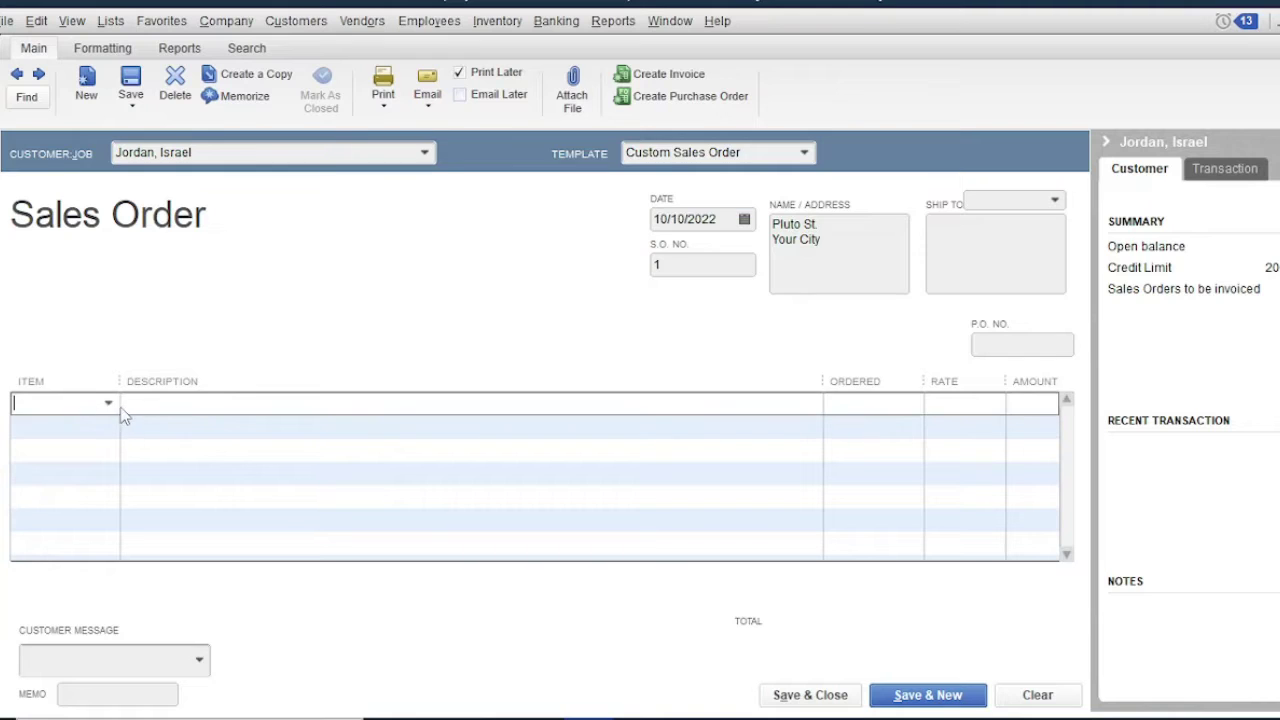
click(110, 403)
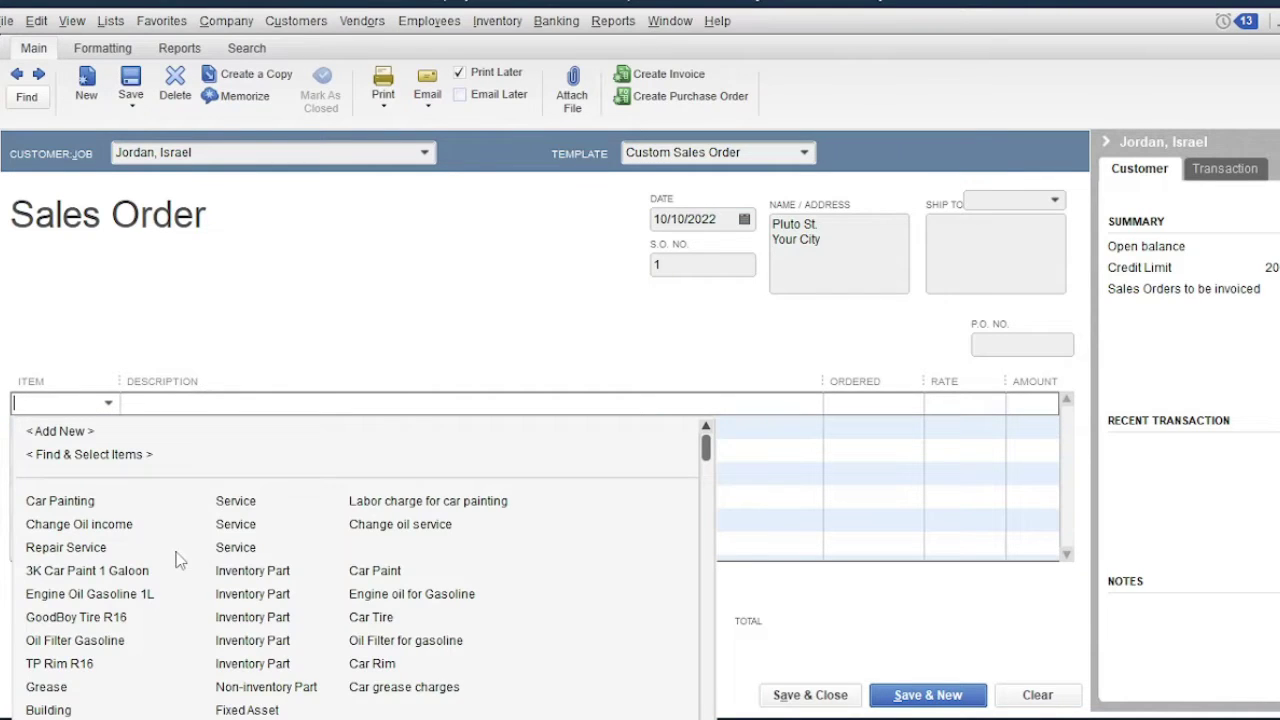
click(125, 598)
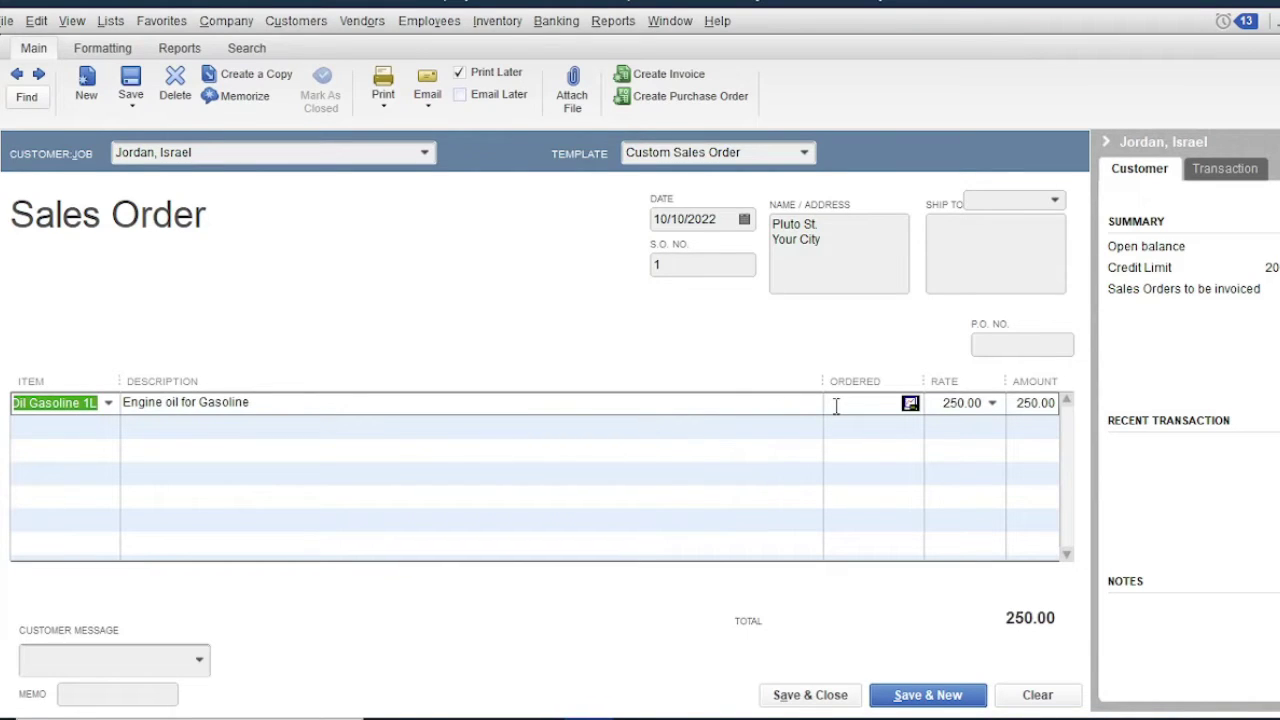
click(836, 405)
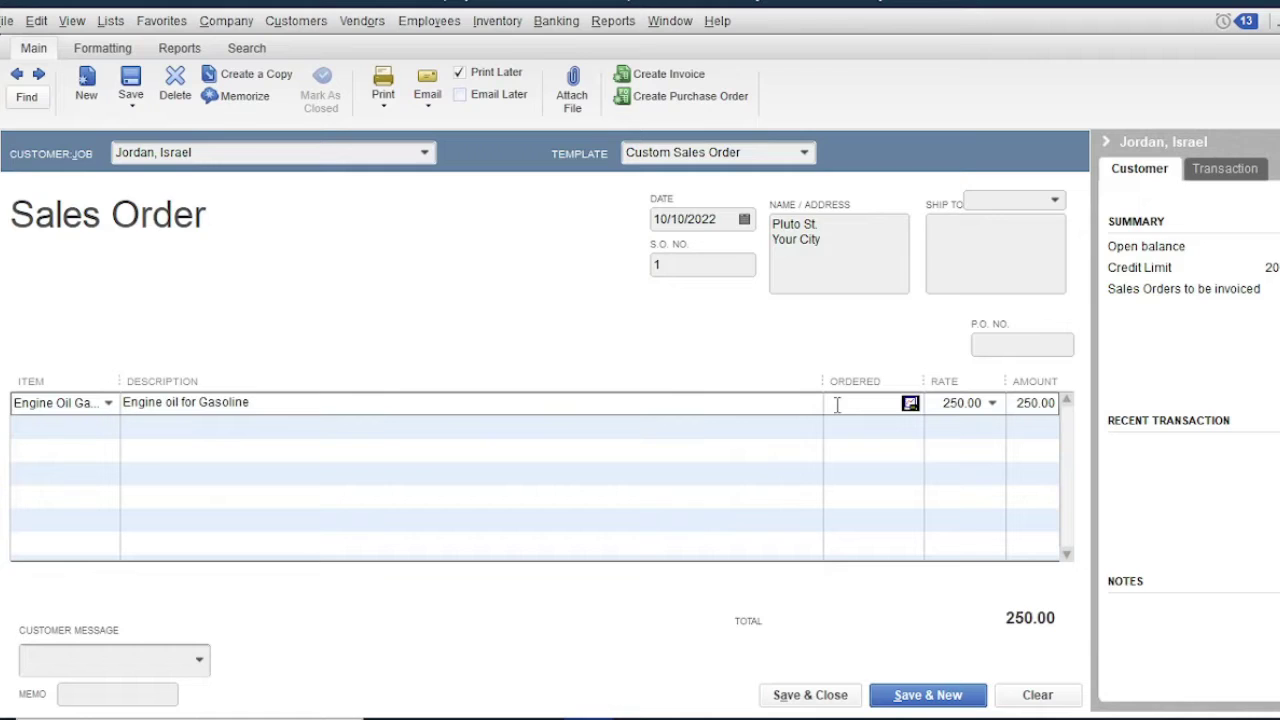
text(12)
click(854, 427)
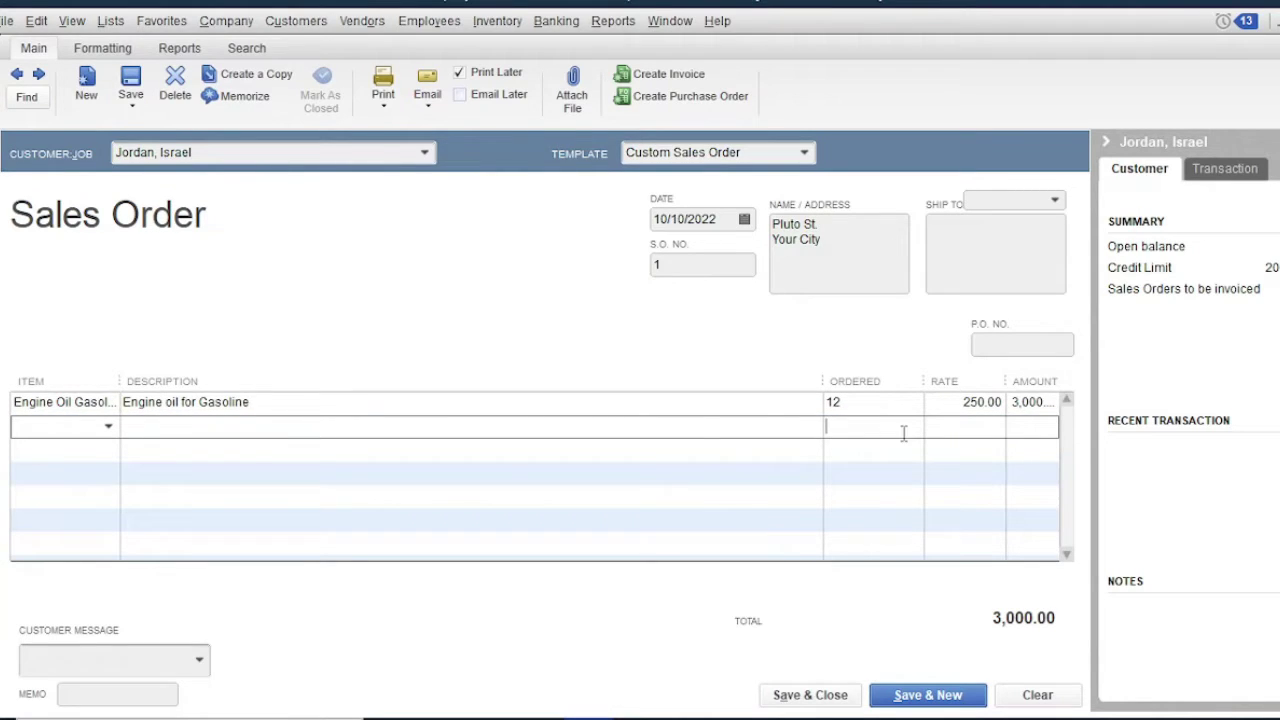
- Add Oil Filter Gasoline as the second line with an ordered quantity of 12, and save and close the sales order
click(108, 428)
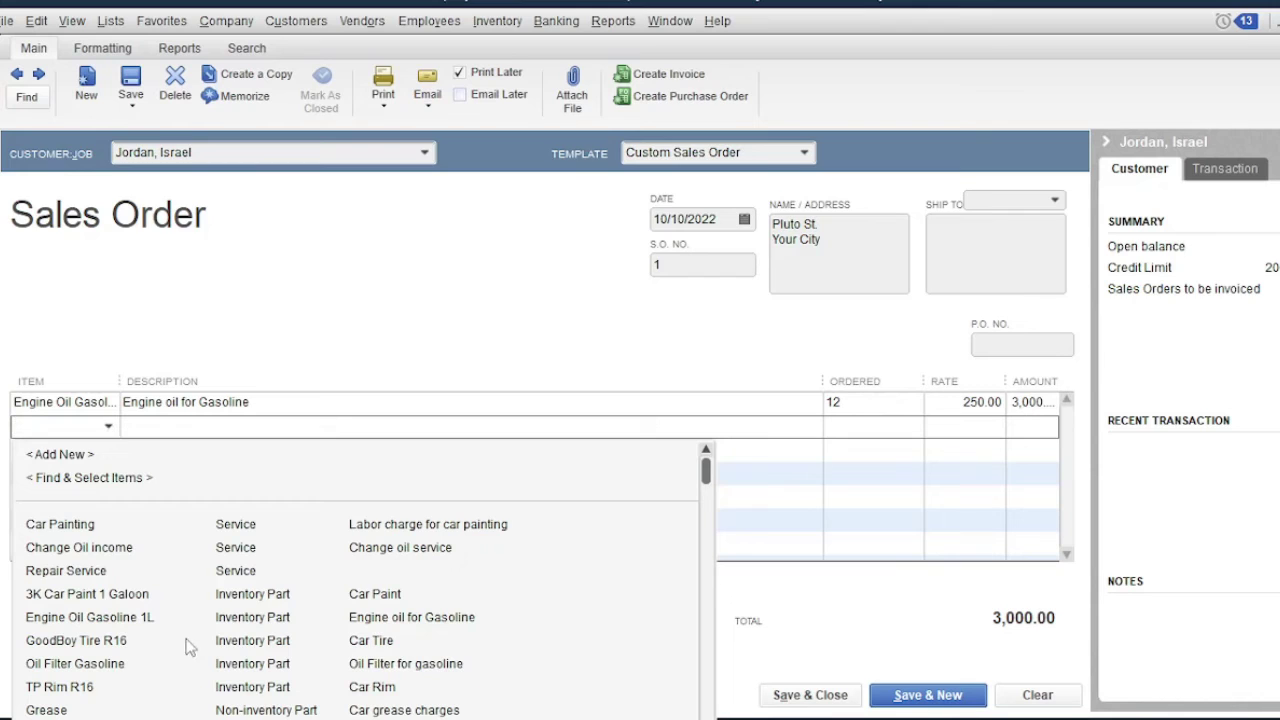
click(113, 665)
key(Tab)
key(Tab)
text(12)
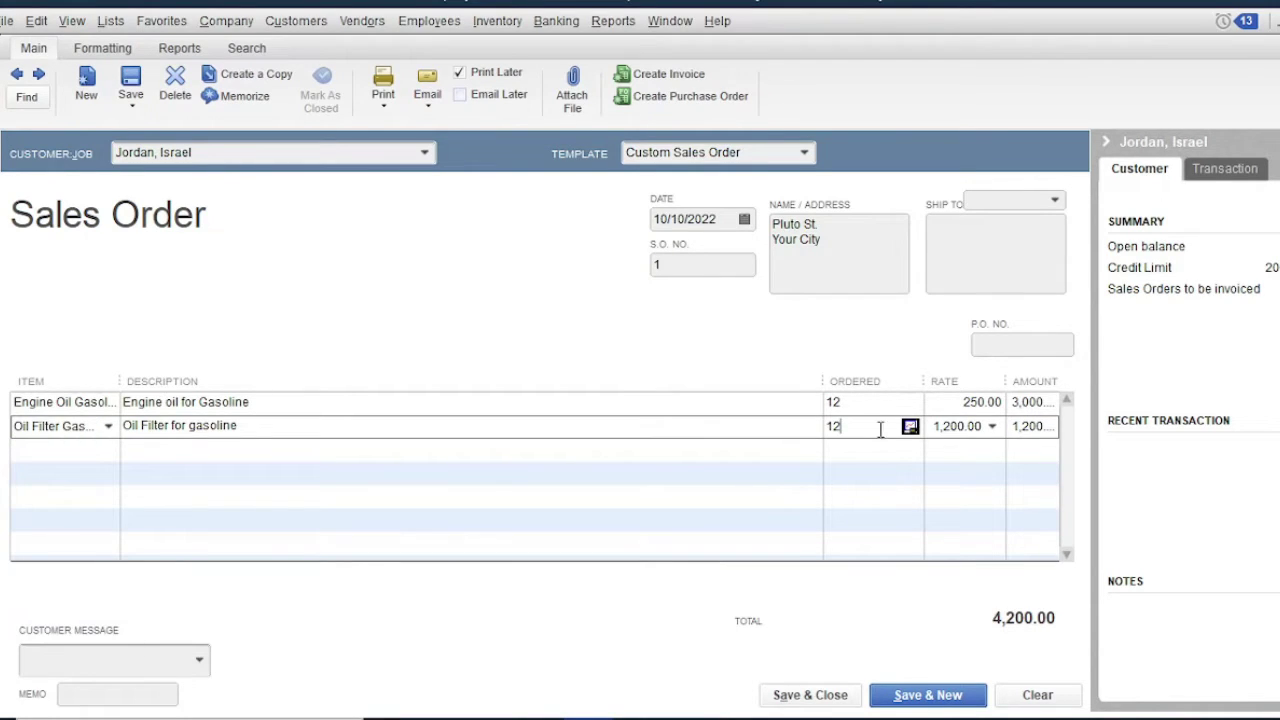
click(889, 449)
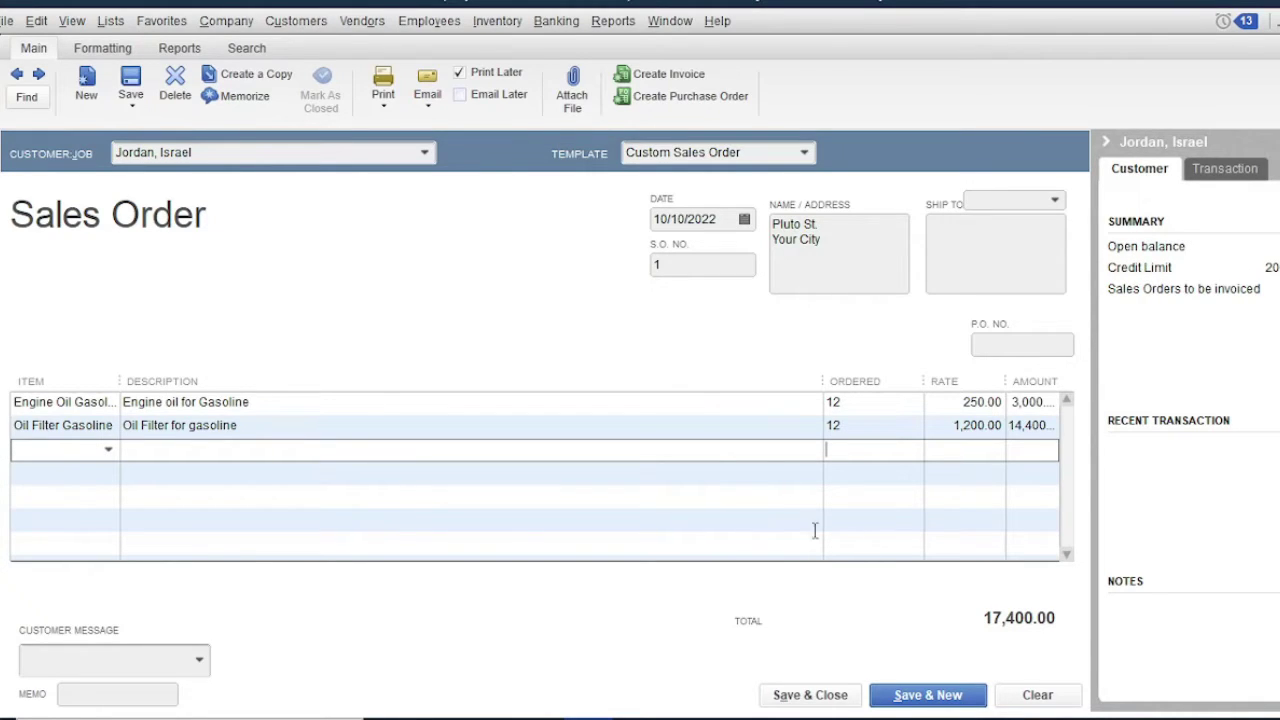
click(800, 698)
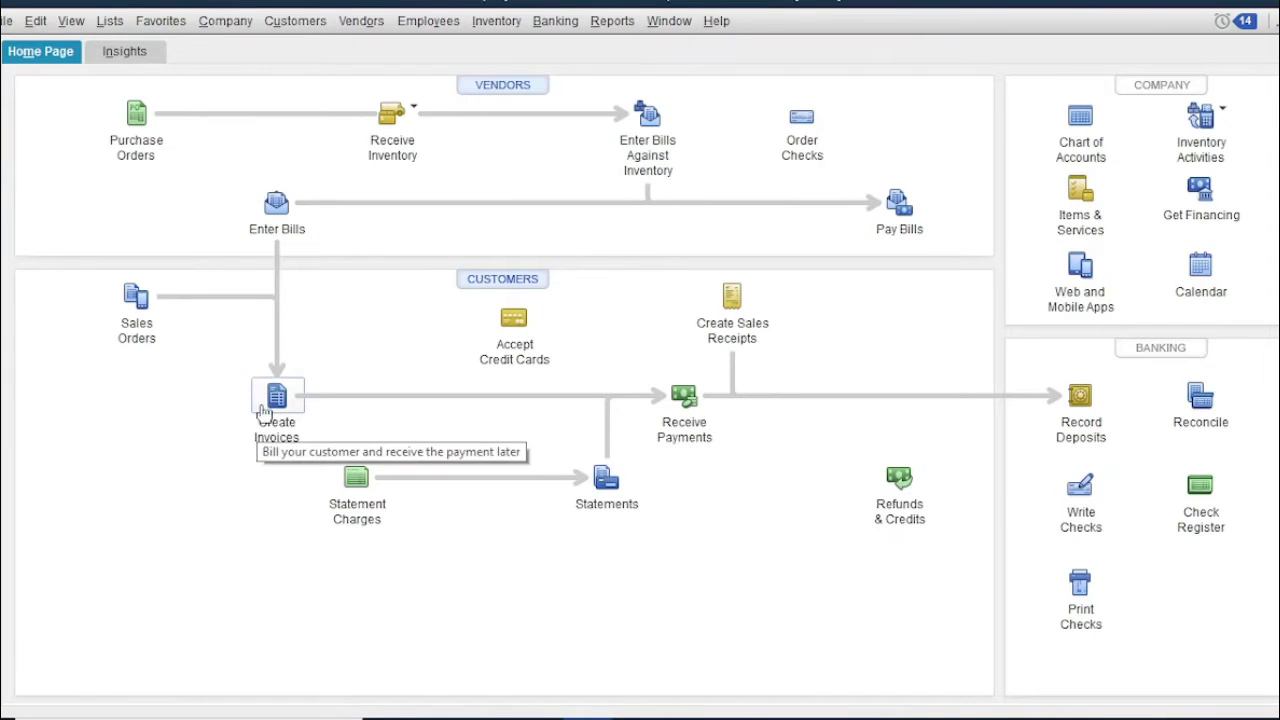
- Open the Item List and check the on-sales-order quantities of the engine oil and oil filter items
click(110, 21)
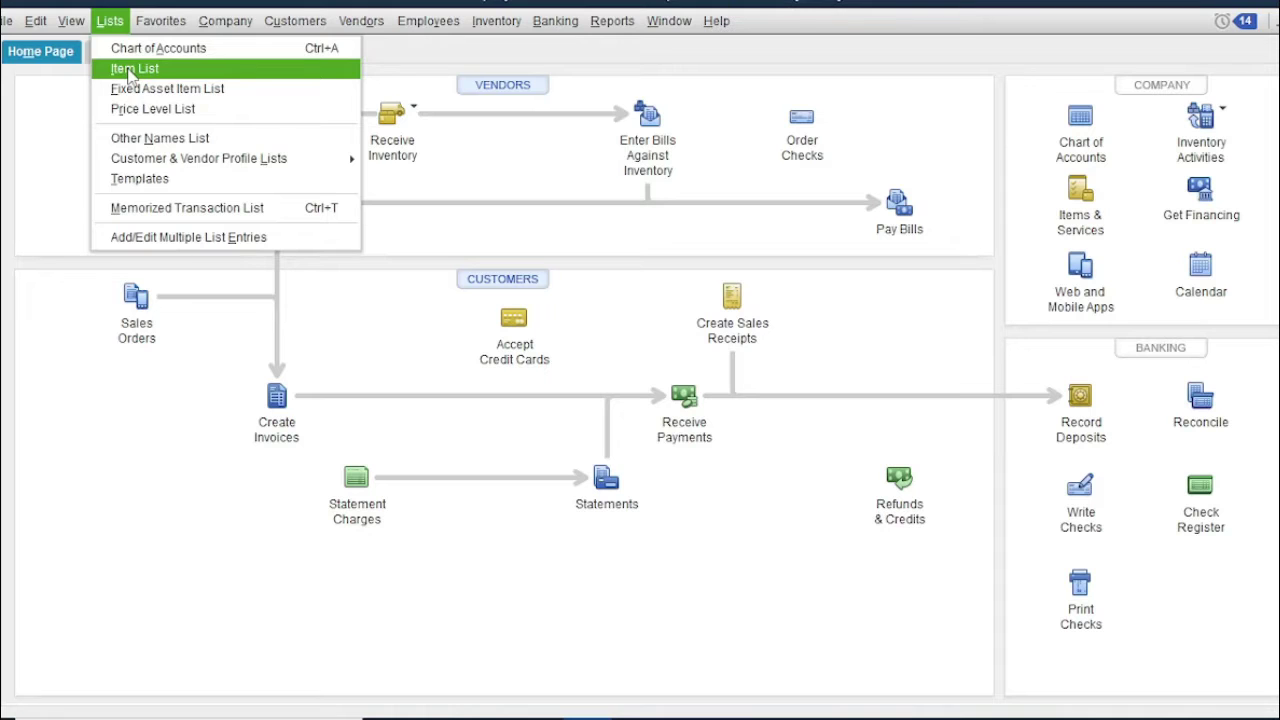
click(130, 70)
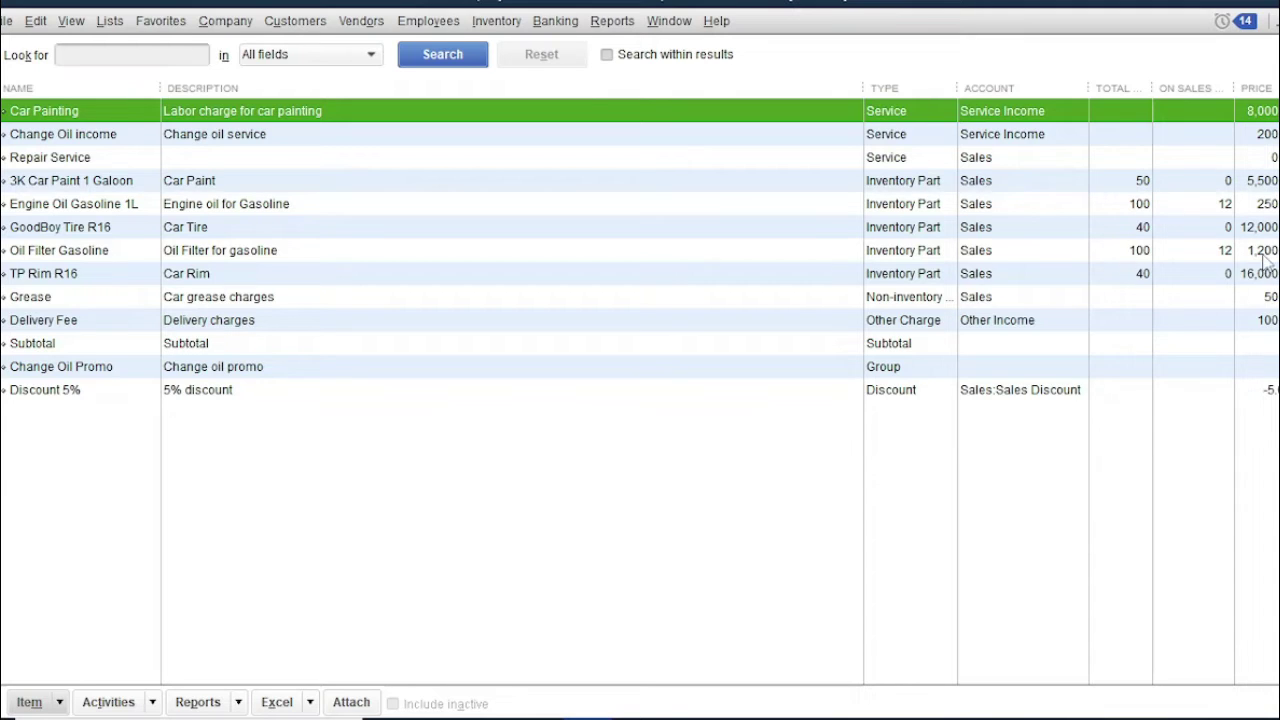
click(414, 456)
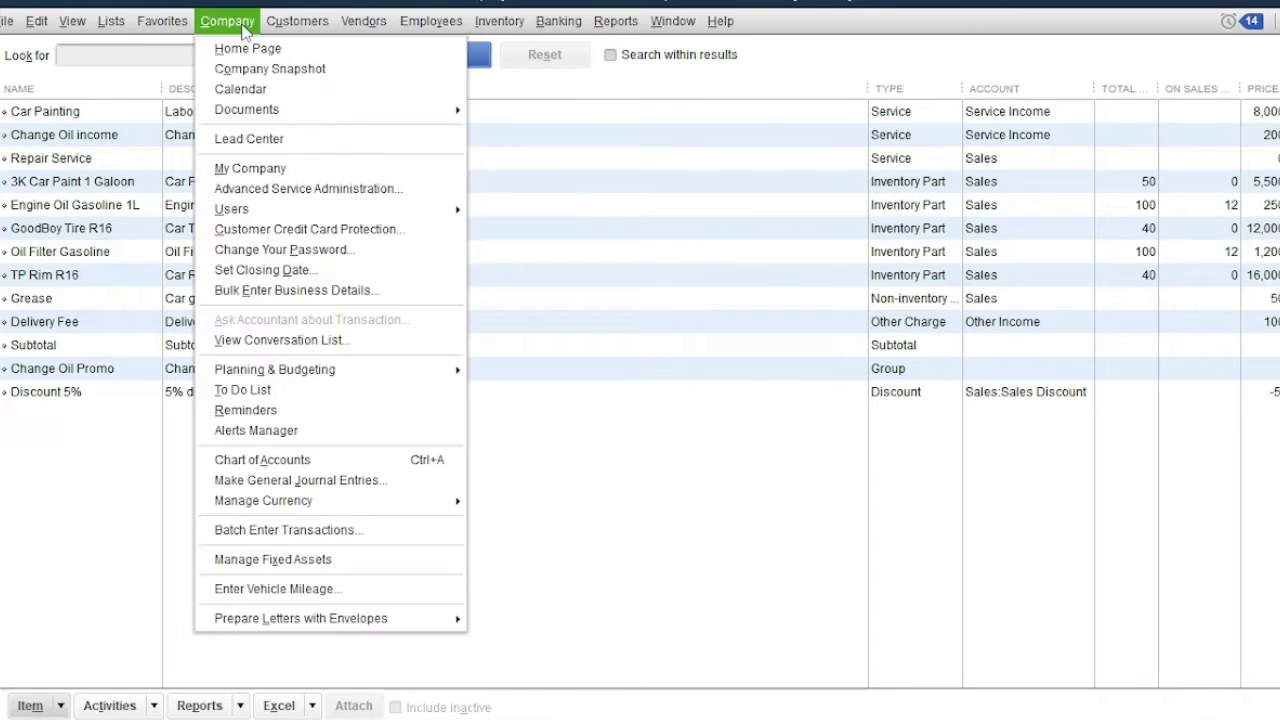
- Create an invoice for the same customer from the available sales order dated 10/10/2022, including all of the sales order
click(248, 48)
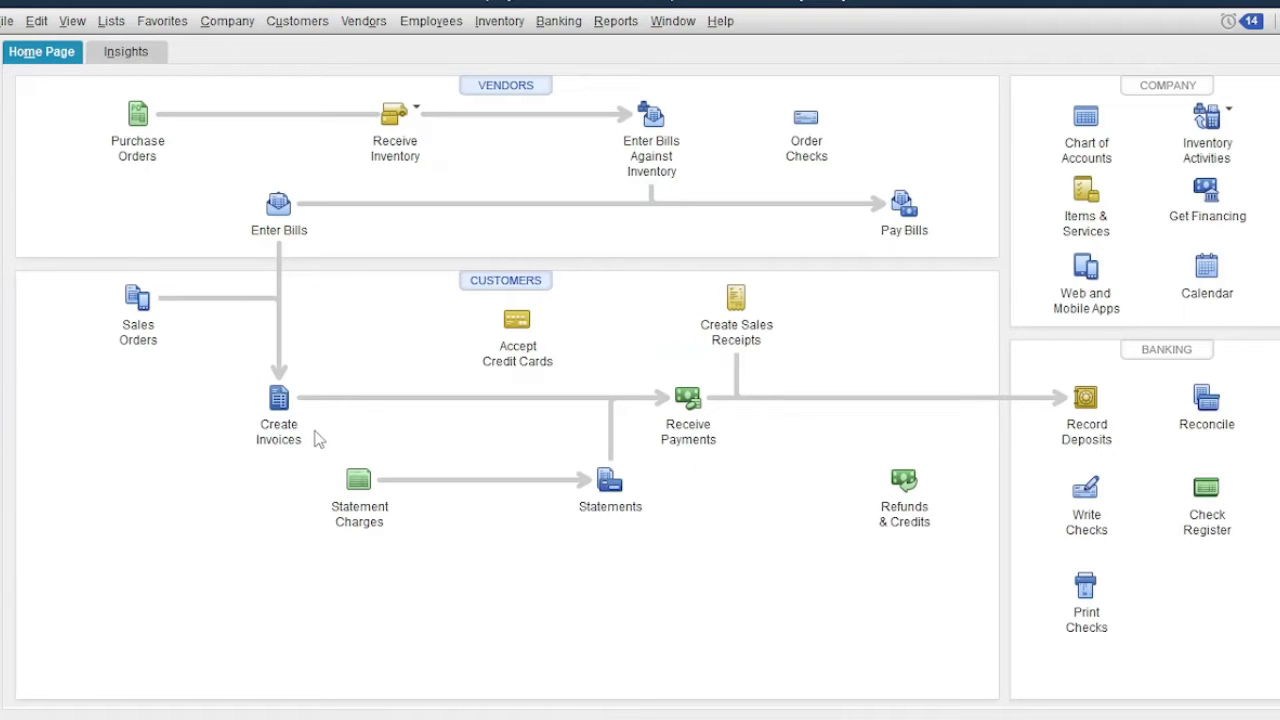
click(280, 412)
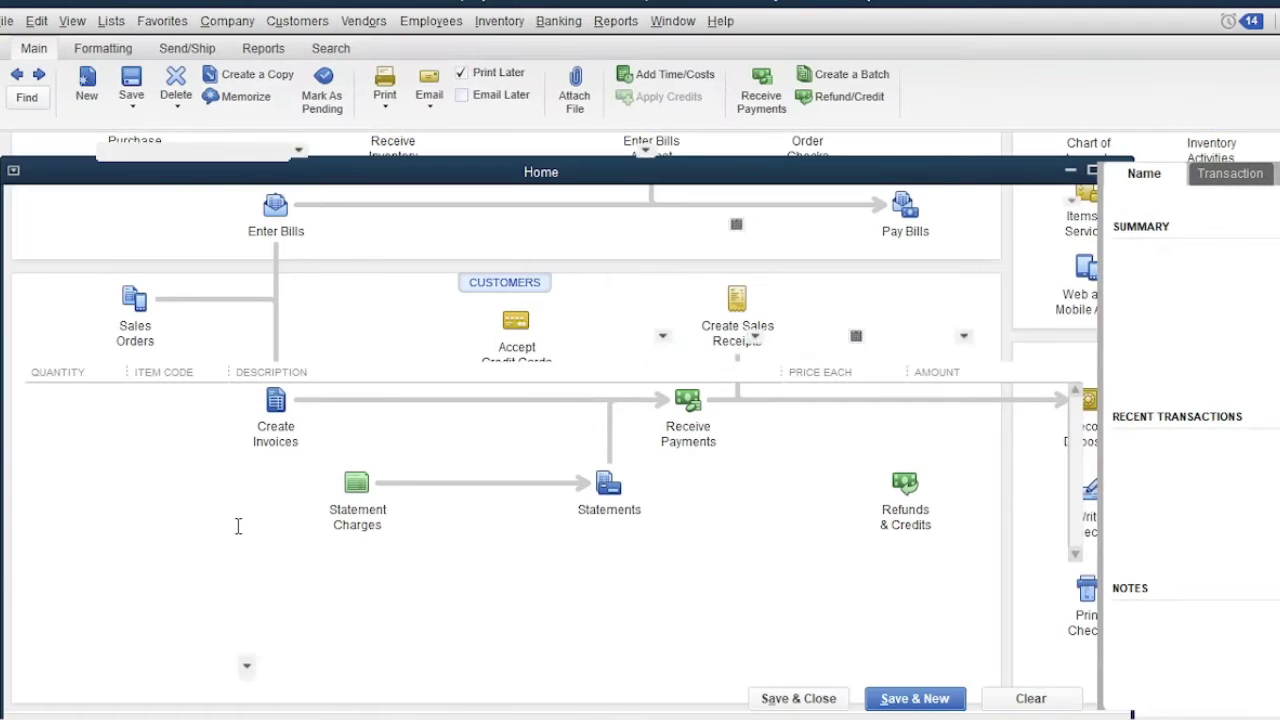
click(302, 154)
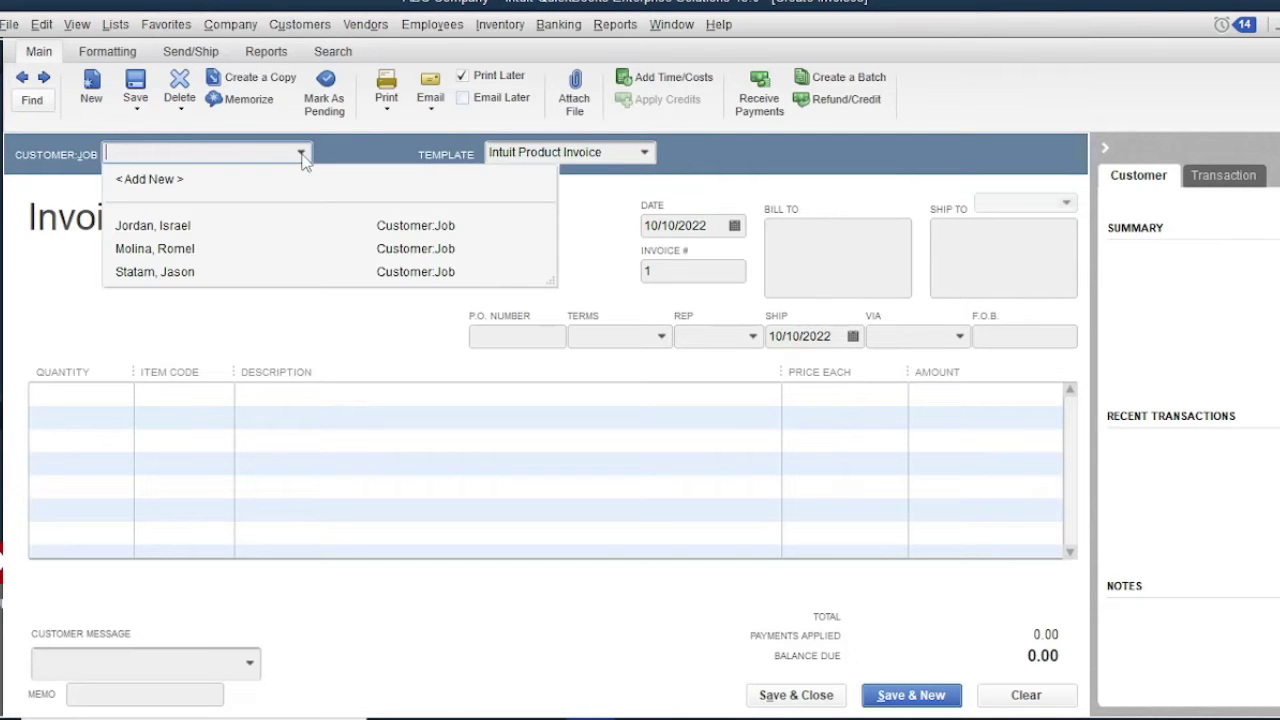
click(182, 230)
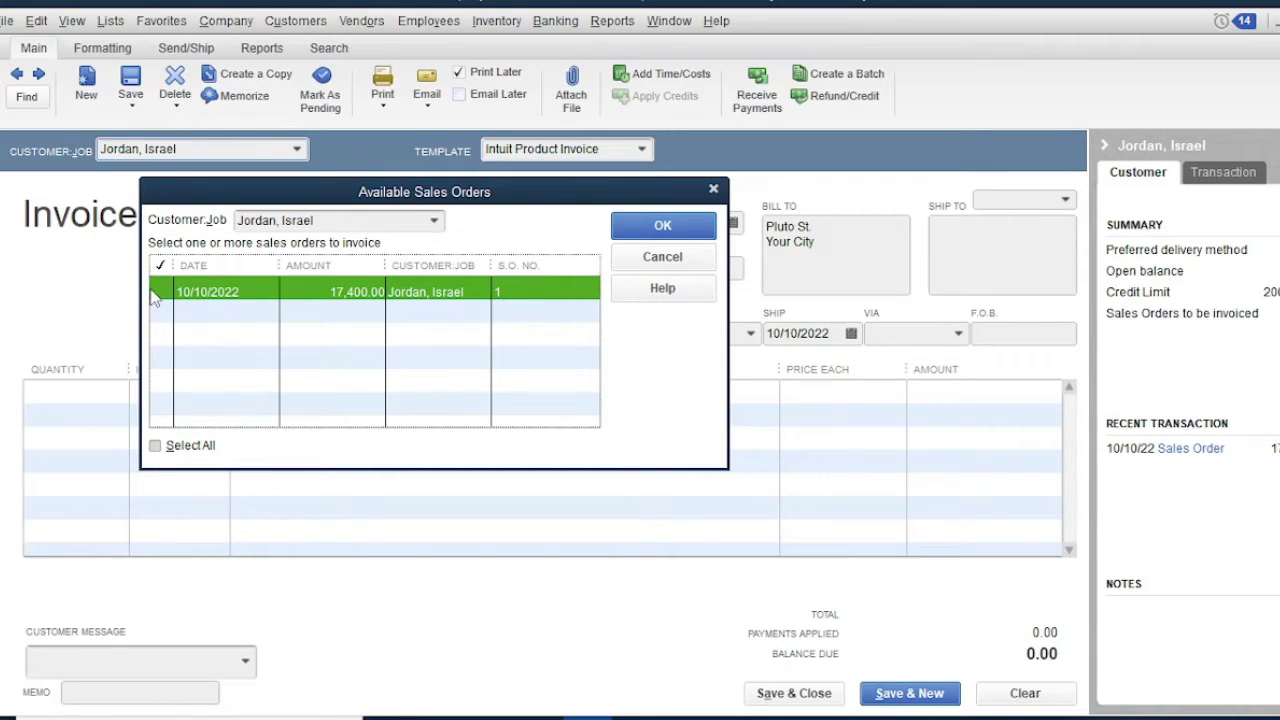
click(160, 291)
click(625, 229)
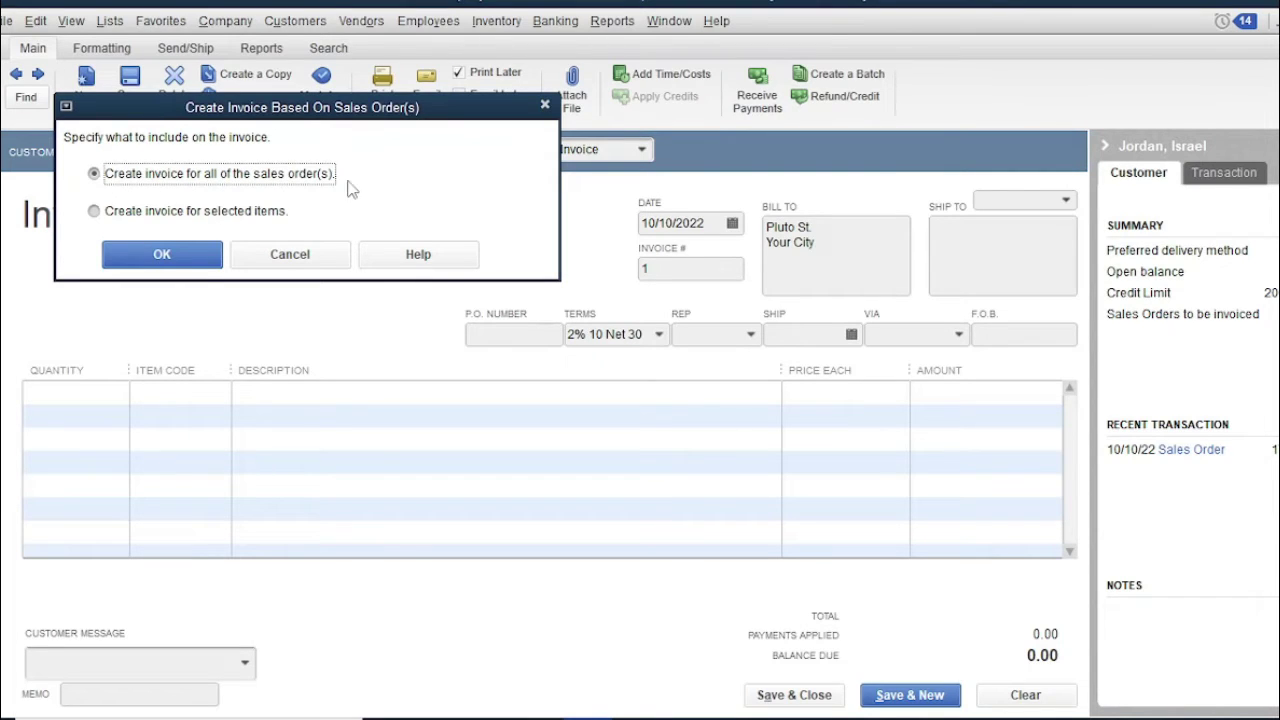
click(162, 256)
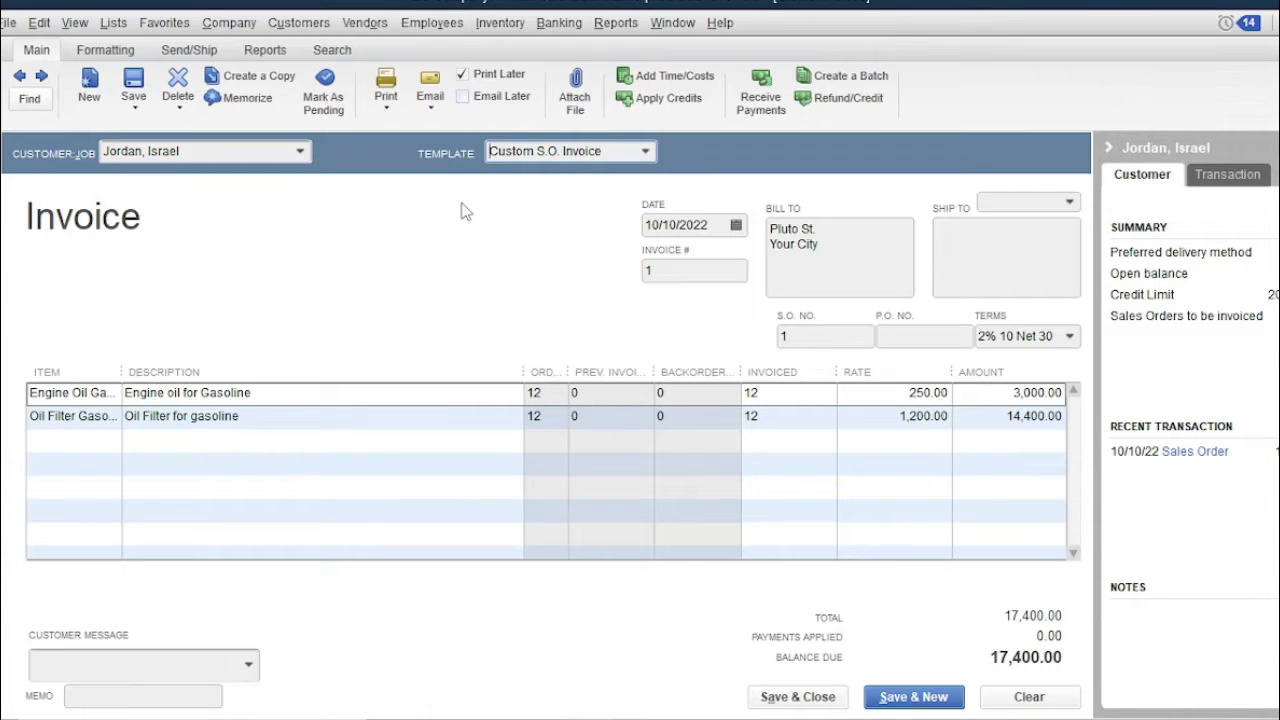
- Apply the Sales Invoice template to the invoice and set its date to 11/10/2022
click(645, 153)
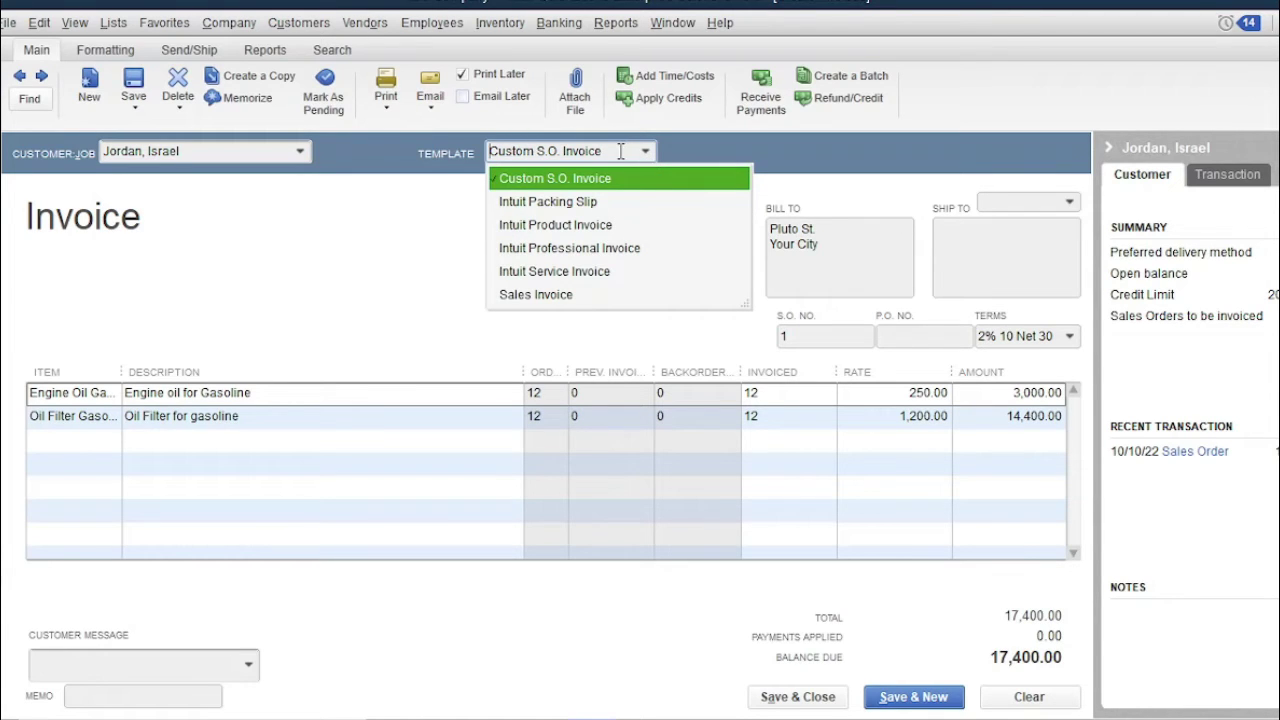
click(513, 295)
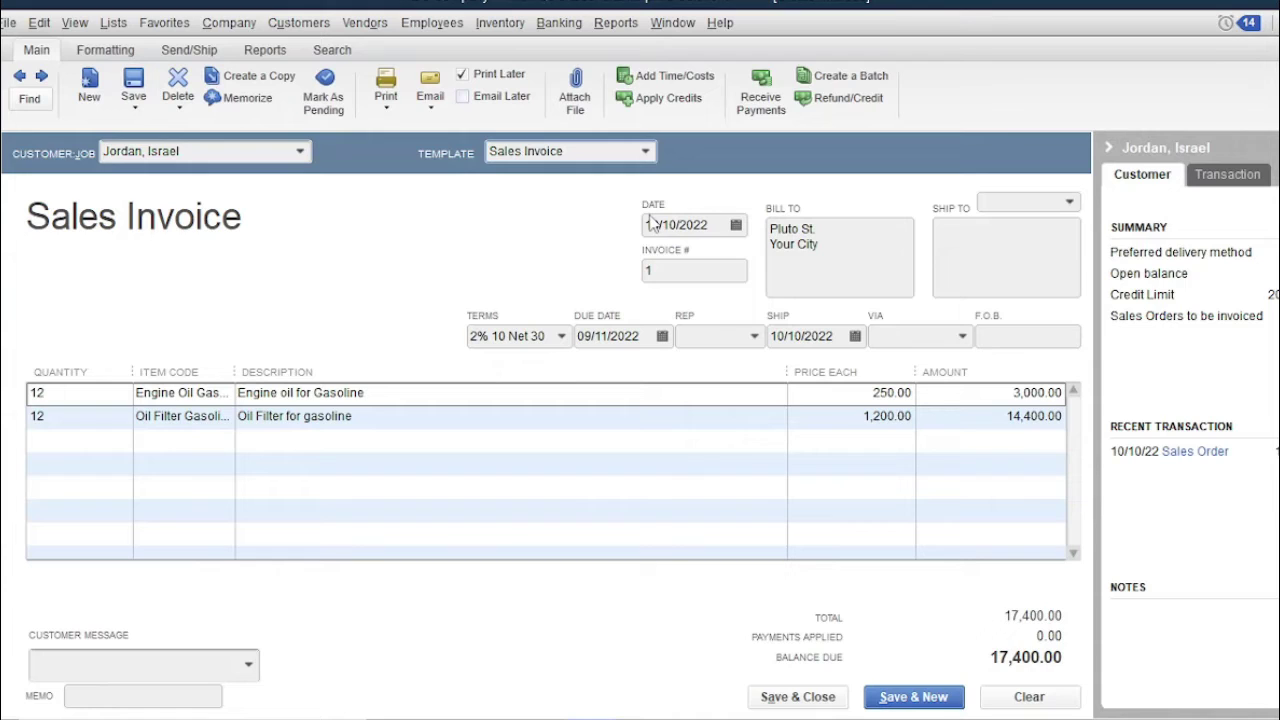
click(736, 226)
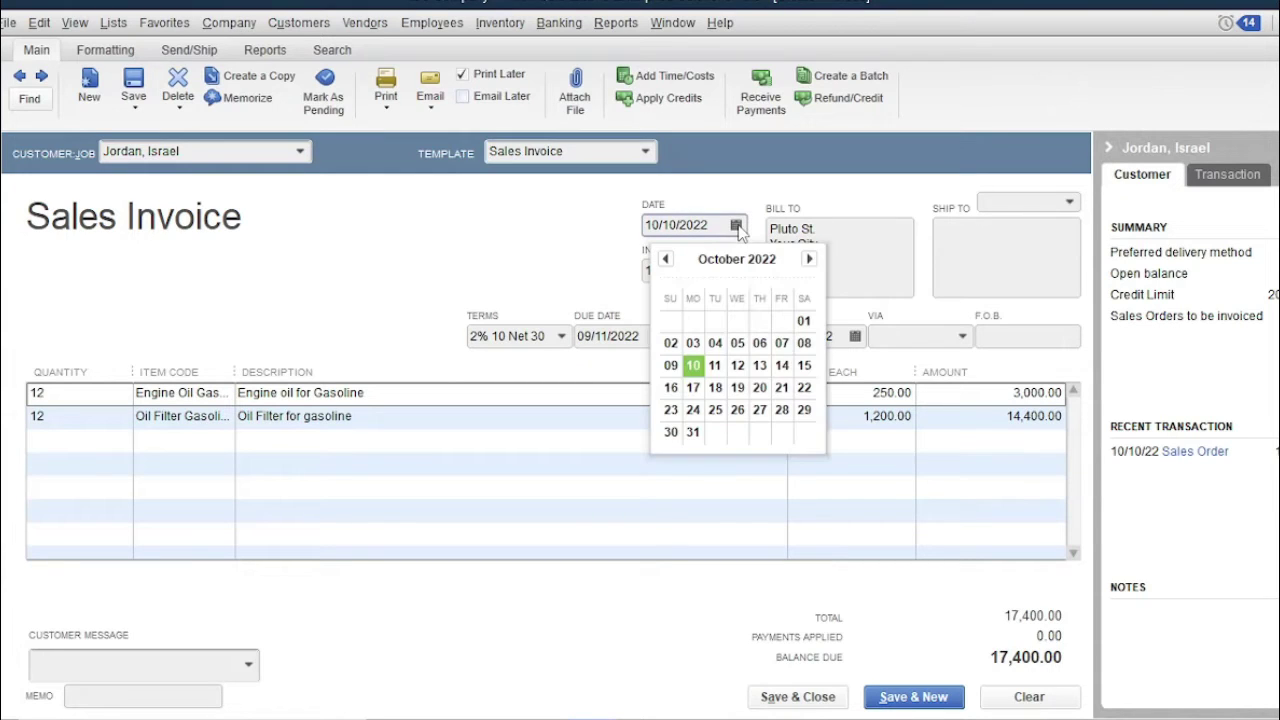
click(715, 366)
- Set the invoice number to SI 001
click(670, 273)
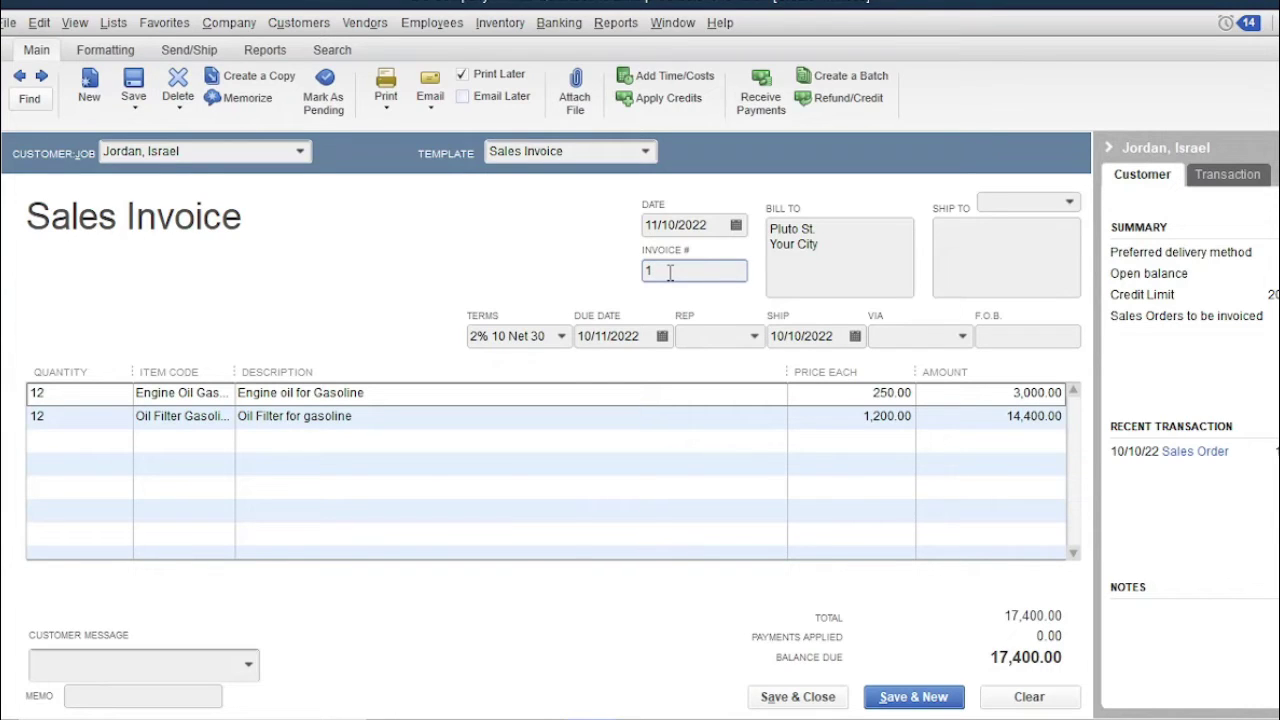
key(BackSpace)
text(SI 001)
- Set the invoice's payment terms to 1% 10 Net 30 and its due date to 10/11/2022
click(562, 338)
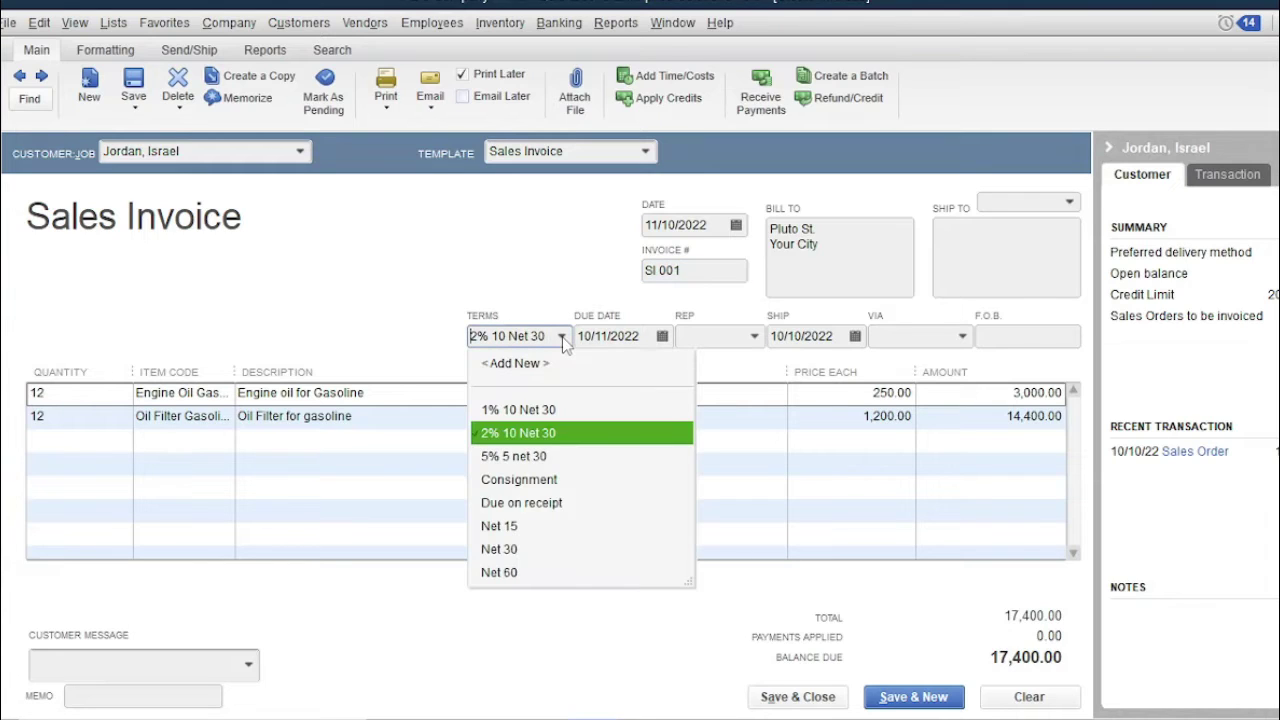
click(540, 410)
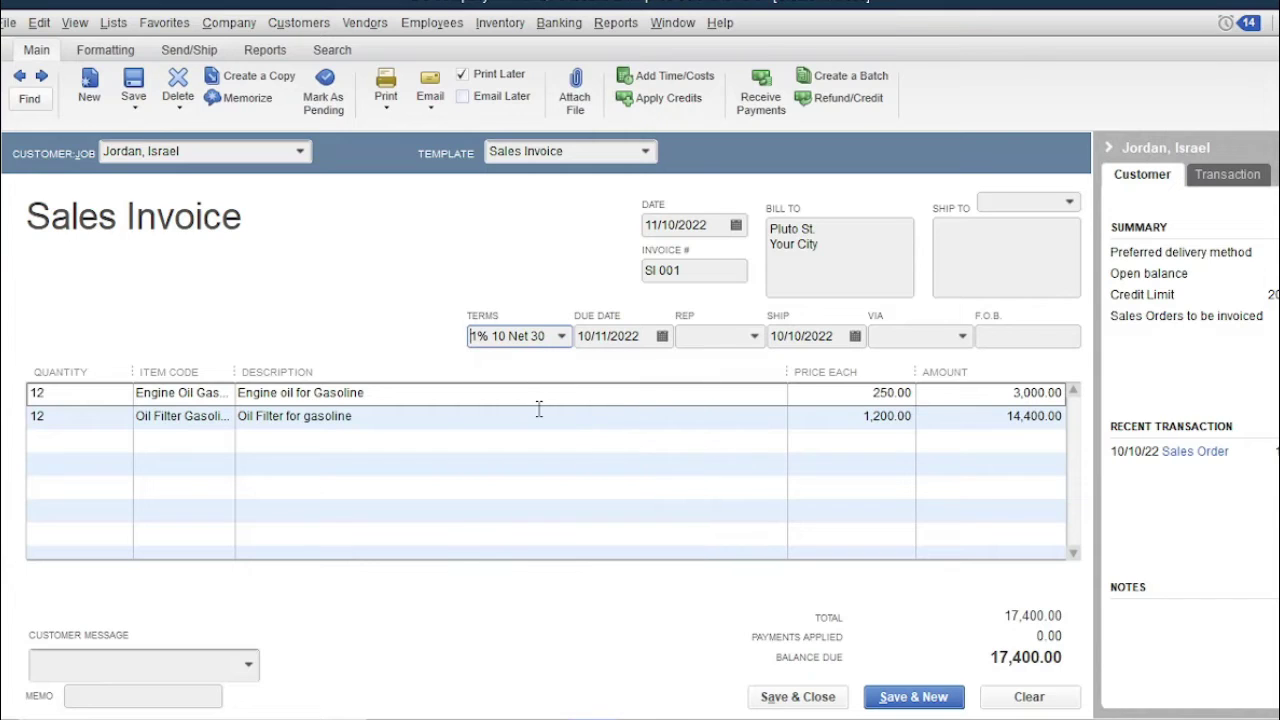
click(661, 337)
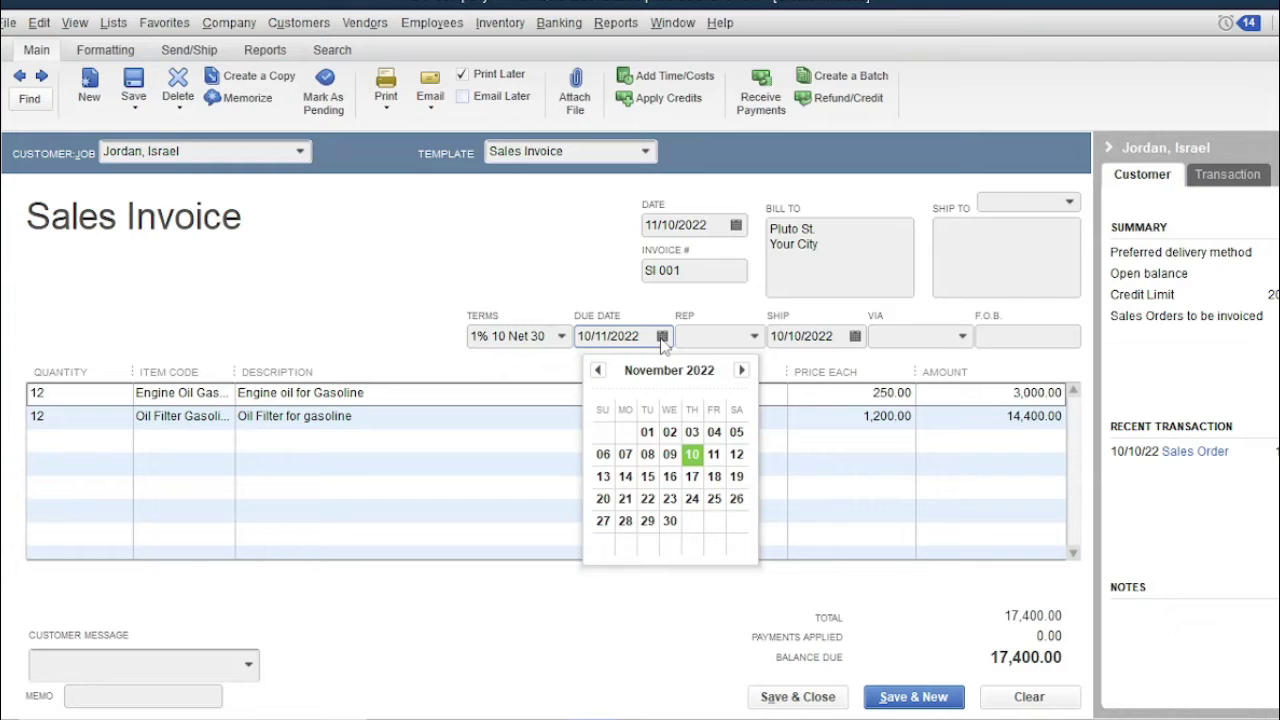
click(690, 463)
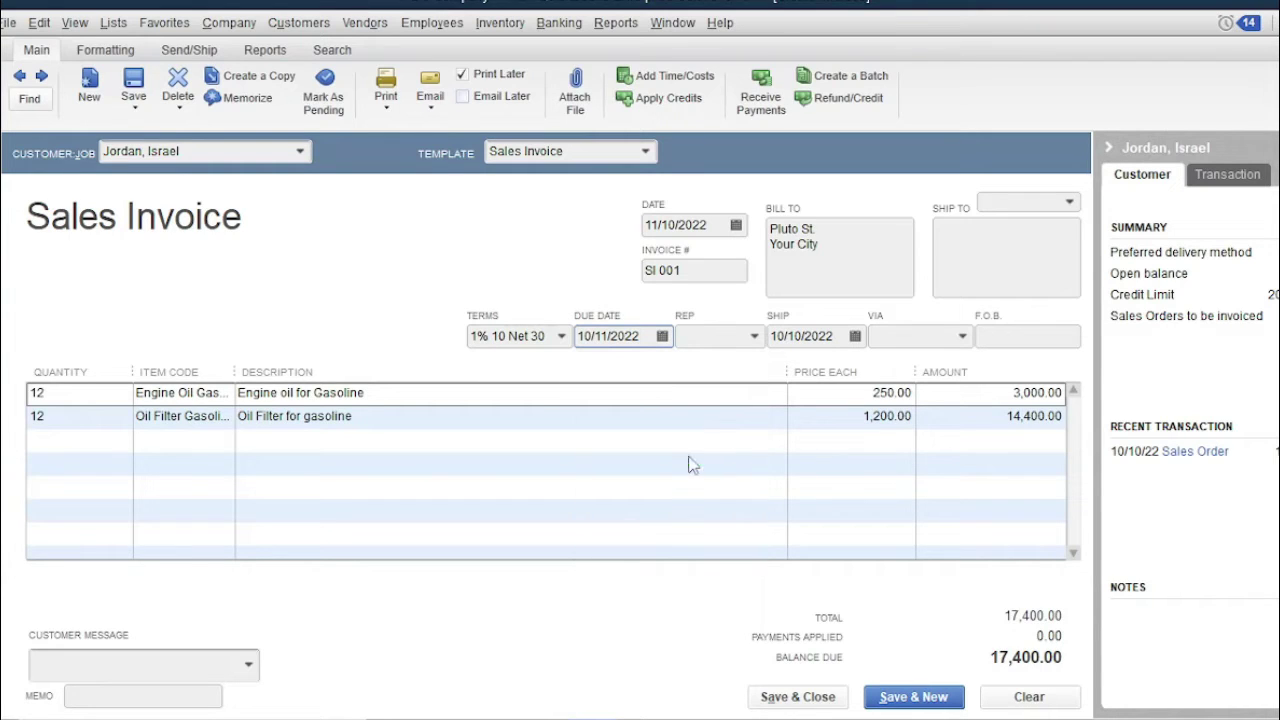
- Set the invoice's rep to CP and shipping method to UPS, and save and close it, keeping the new terms and rep for the customer
click(754, 337)
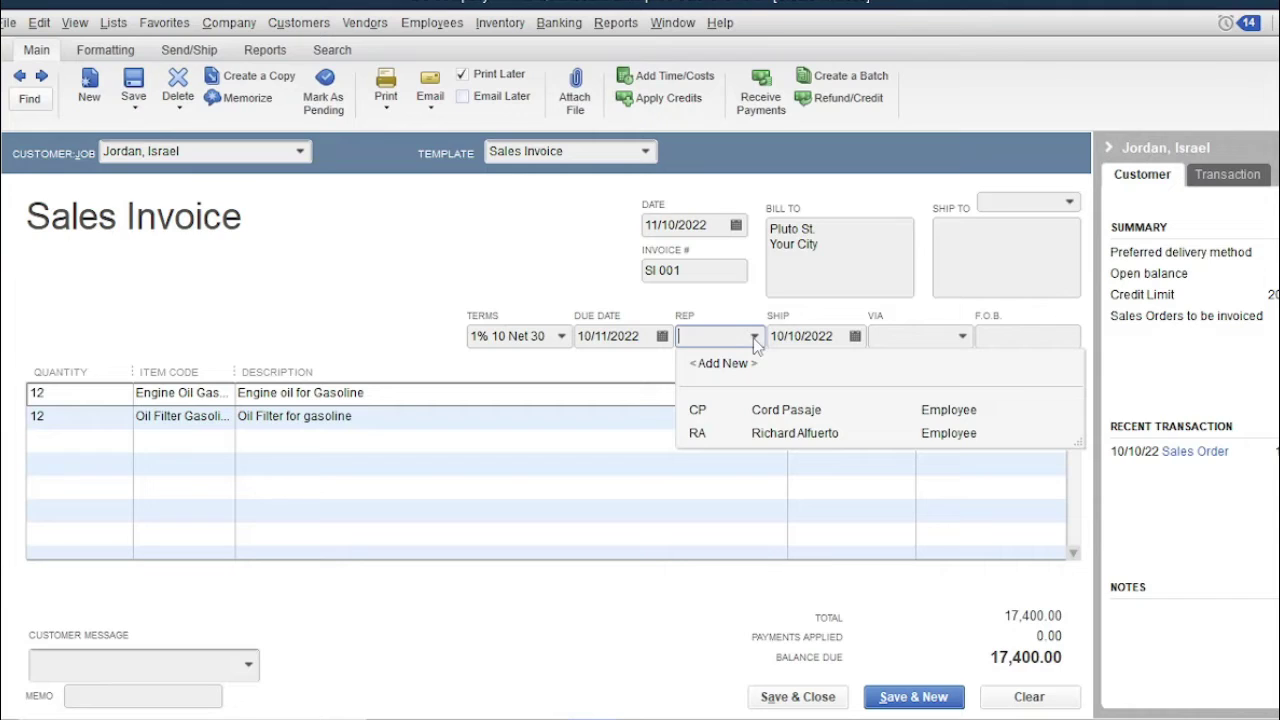
click(765, 412)
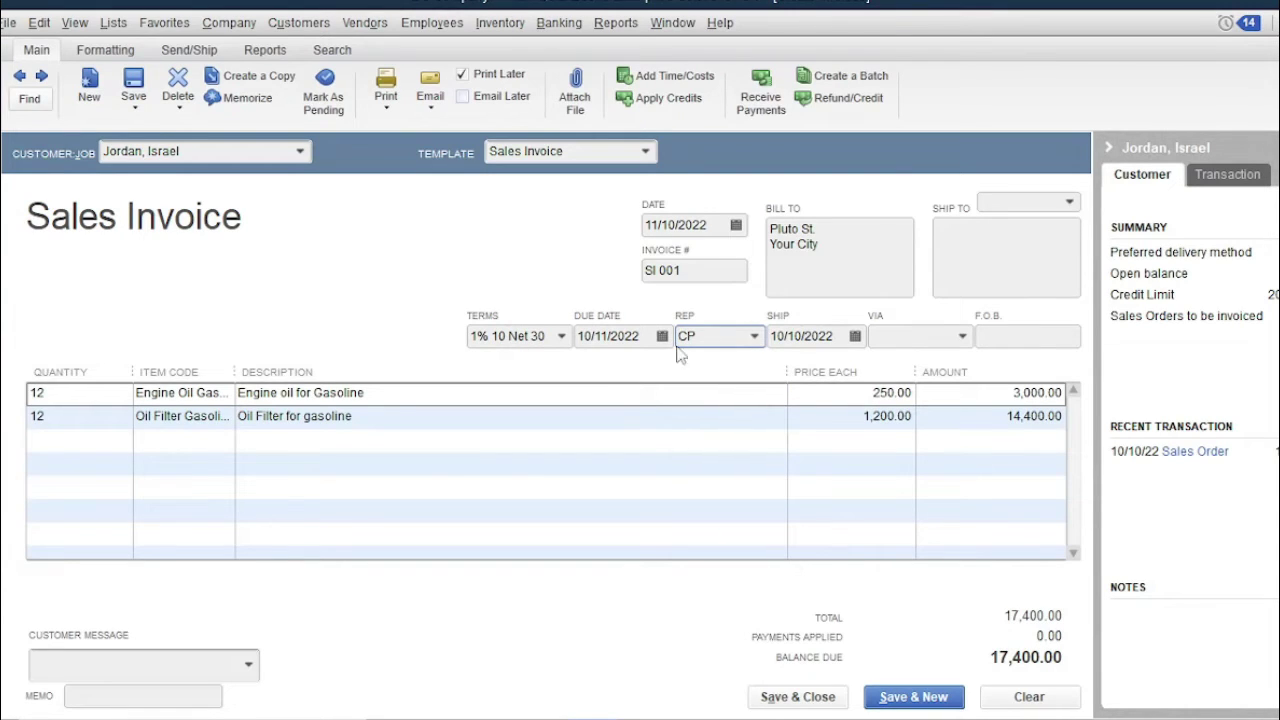
click(988, 336)
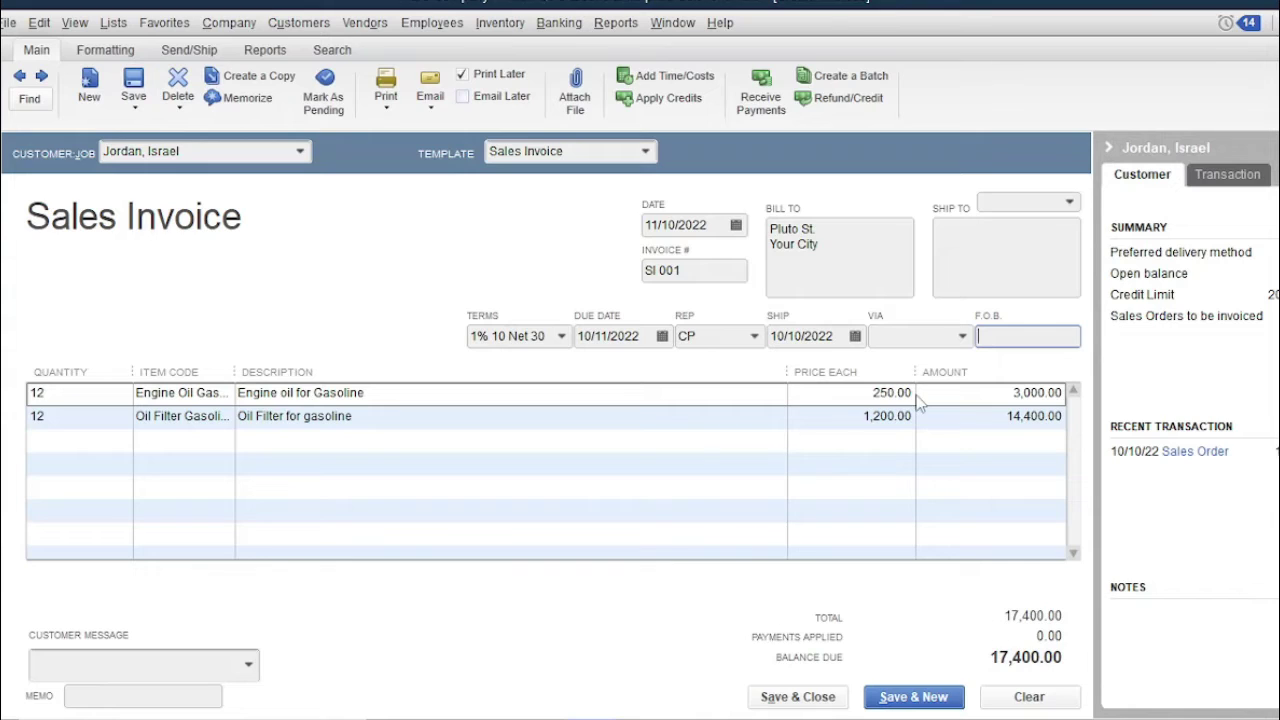
click(963, 337)
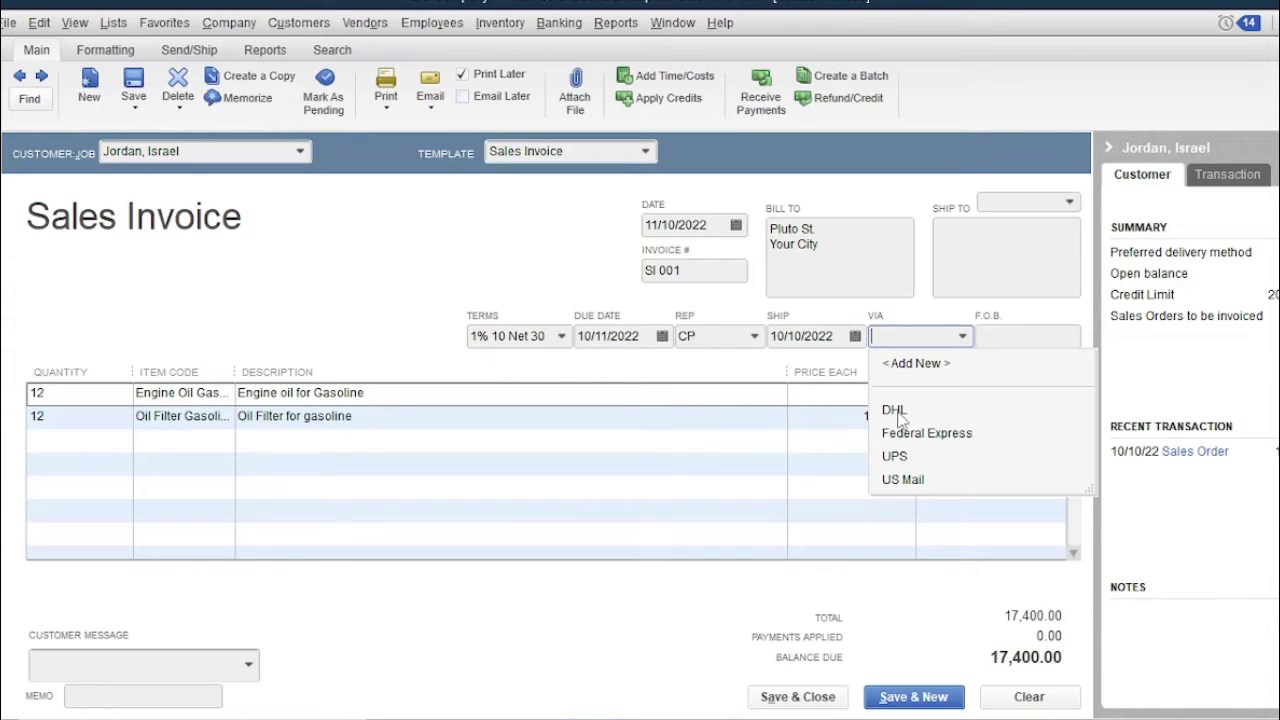
click(903, 457)
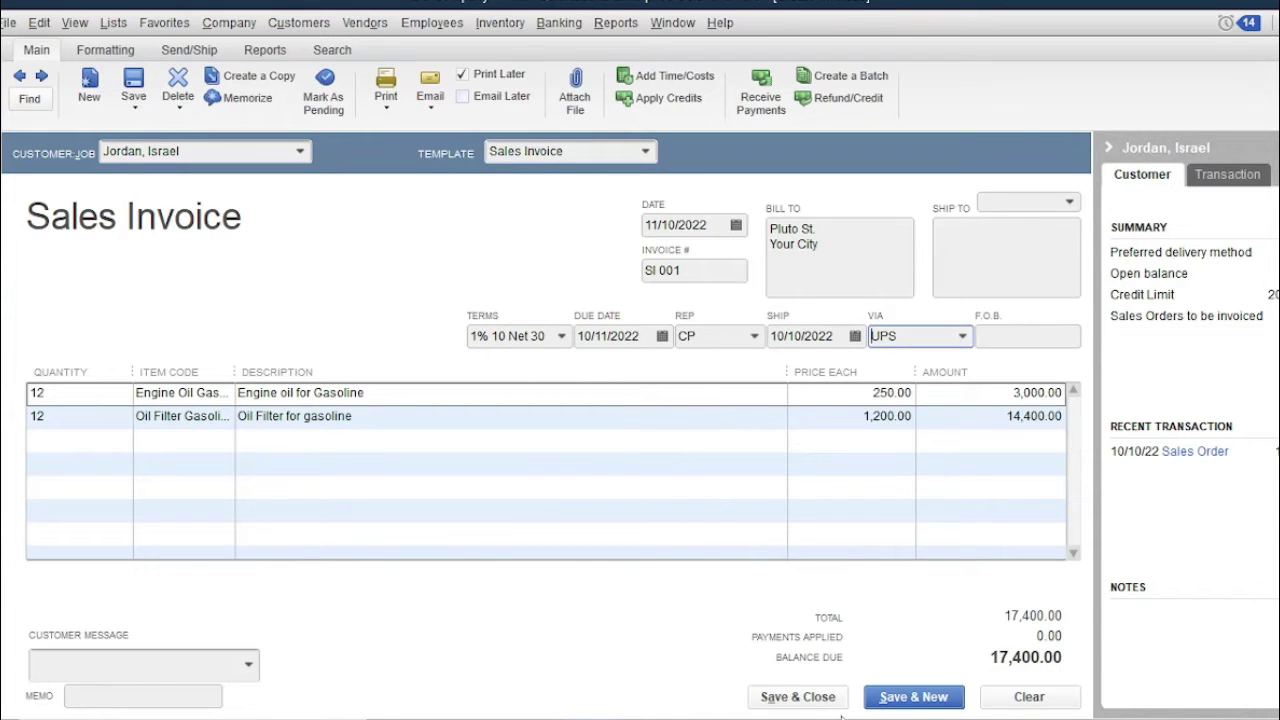
click(818, 704)
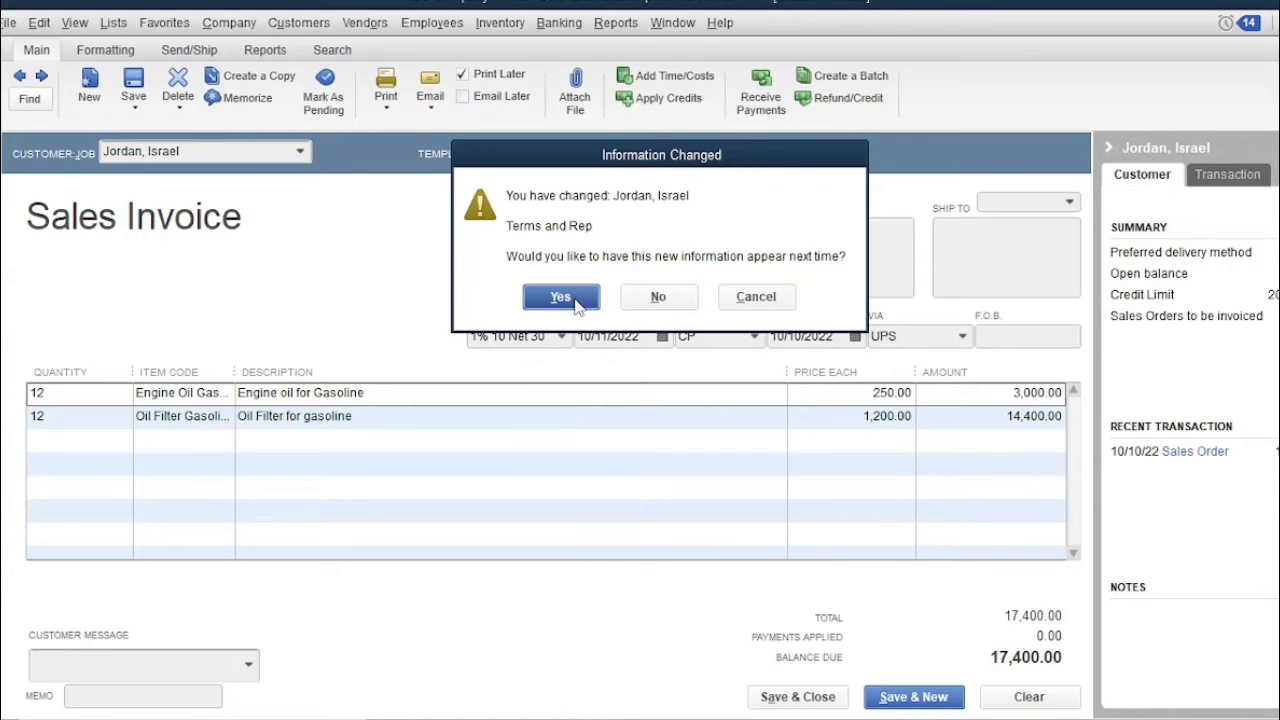
click(576, 302)
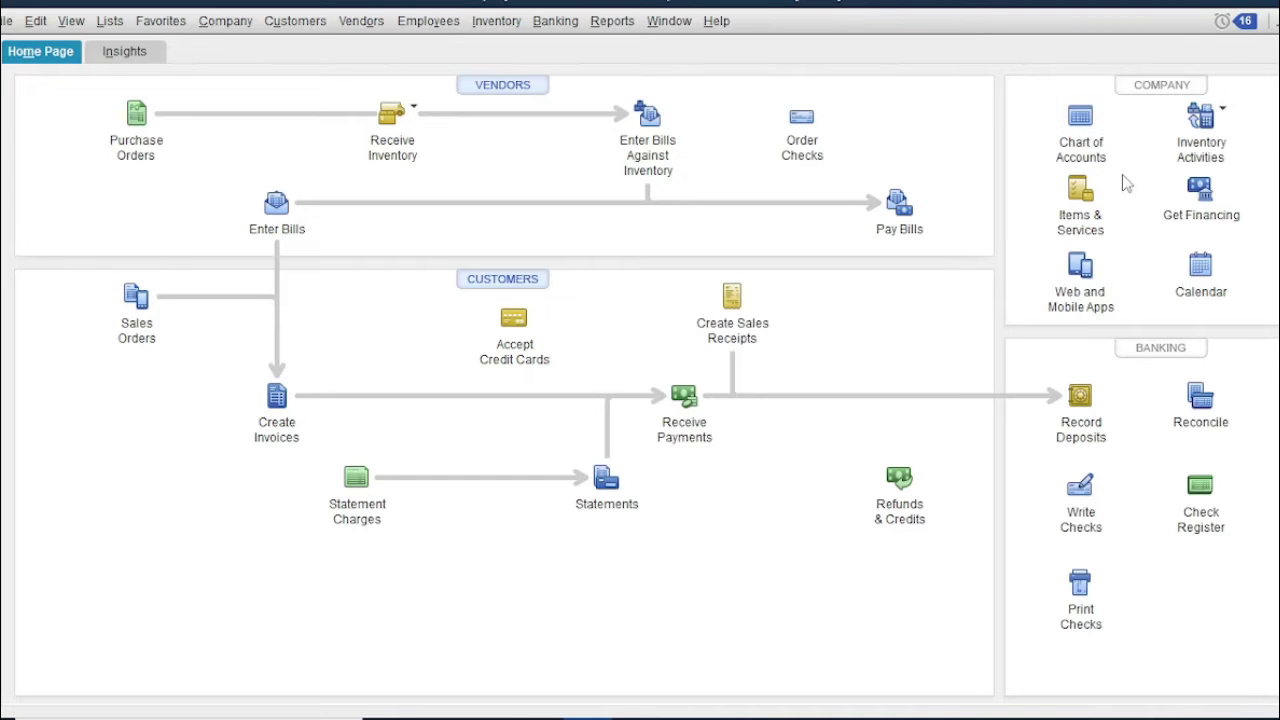
- Check the Accounts Receivable balance in the chart of accounts and the stock quantities in the item list
click(1090, 130)
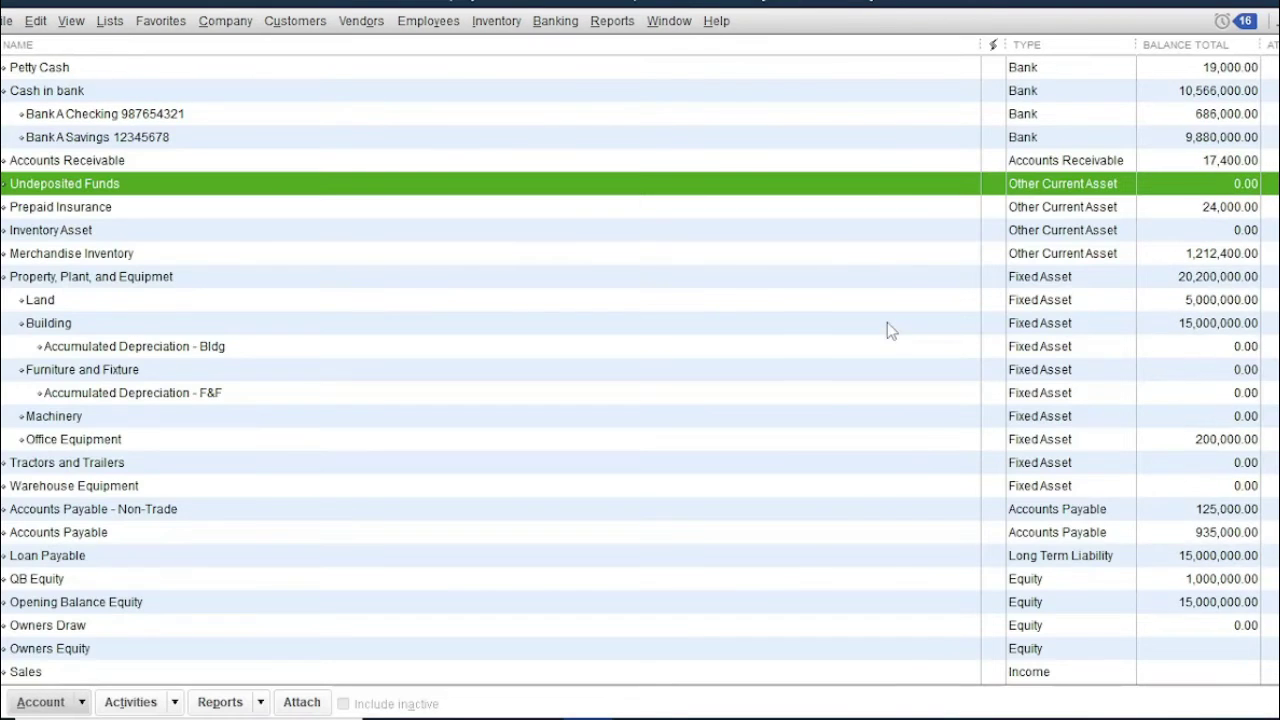
click(1124, 168)
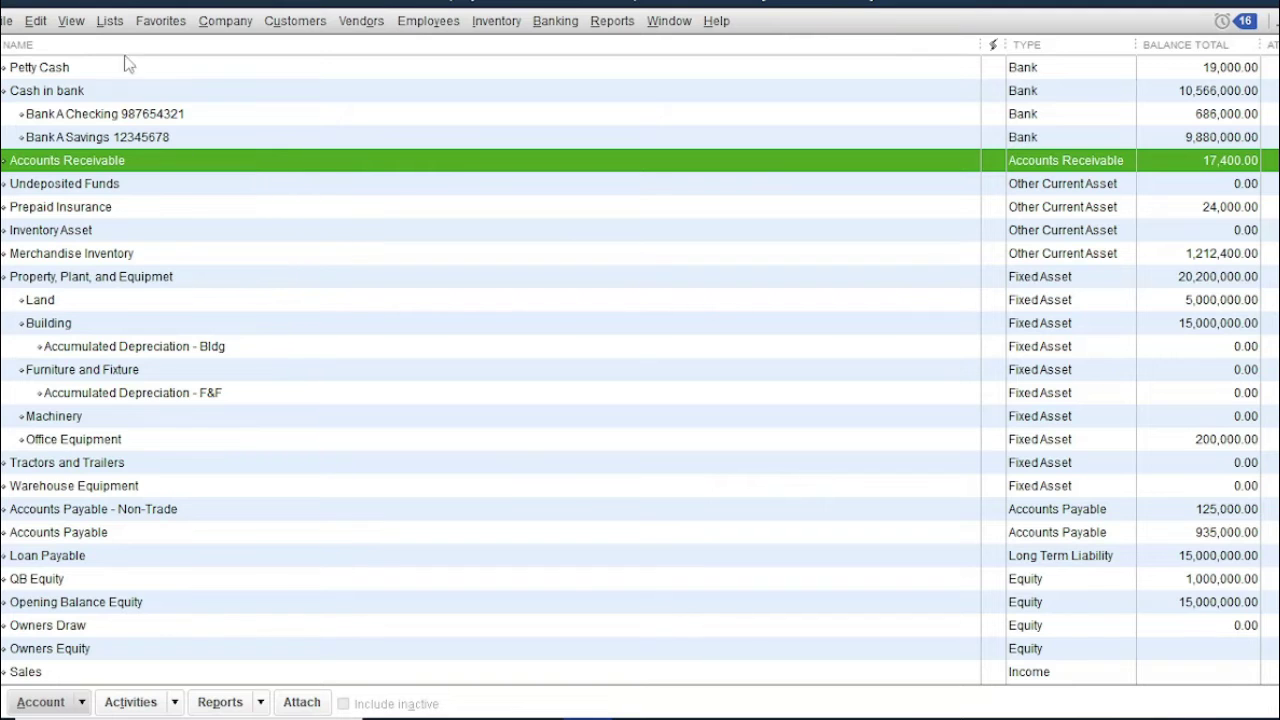
click(114, 28)
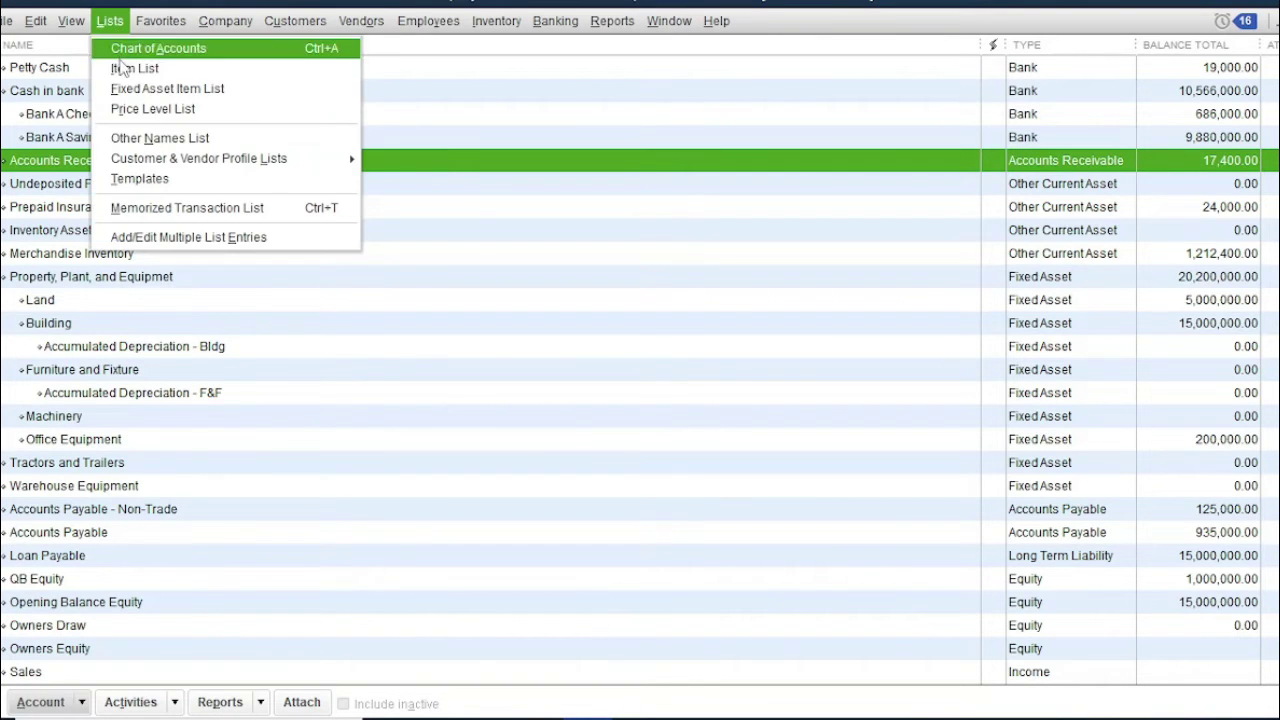
click(126, 68)
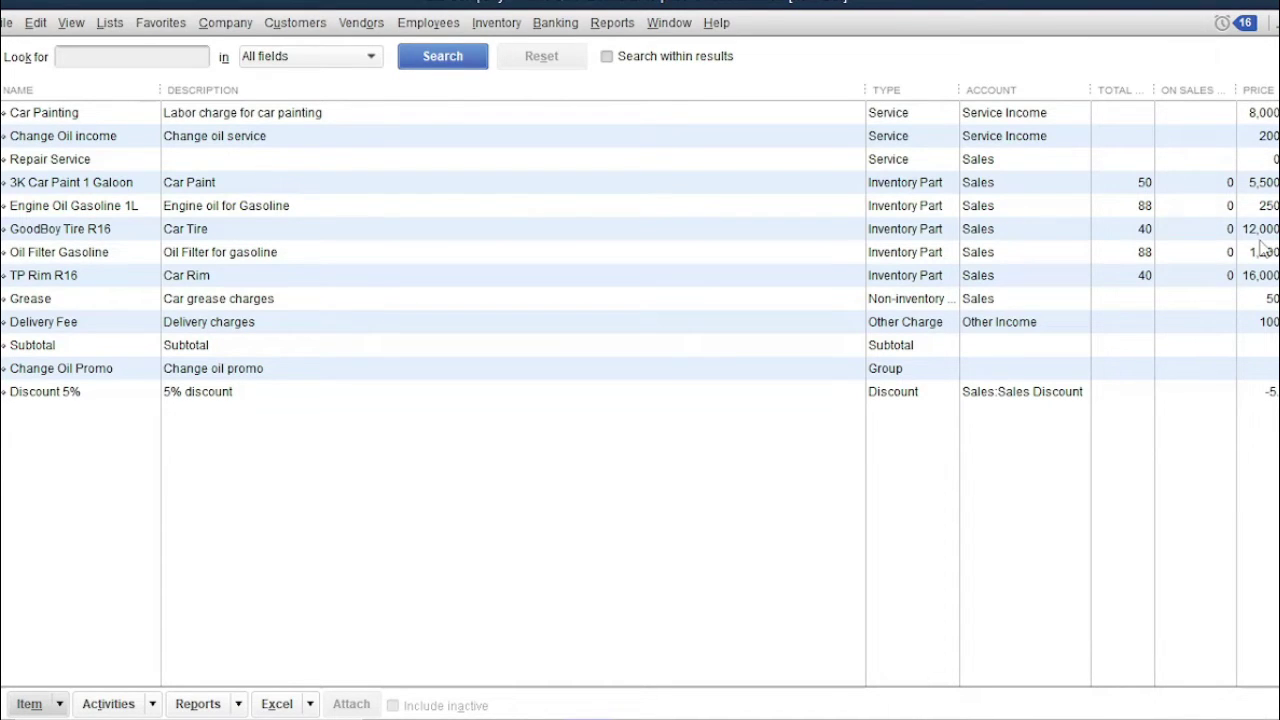
- Review the invoicing status of the previously recorded sales order dated 10/10/2022 and close it
click(226, 24)
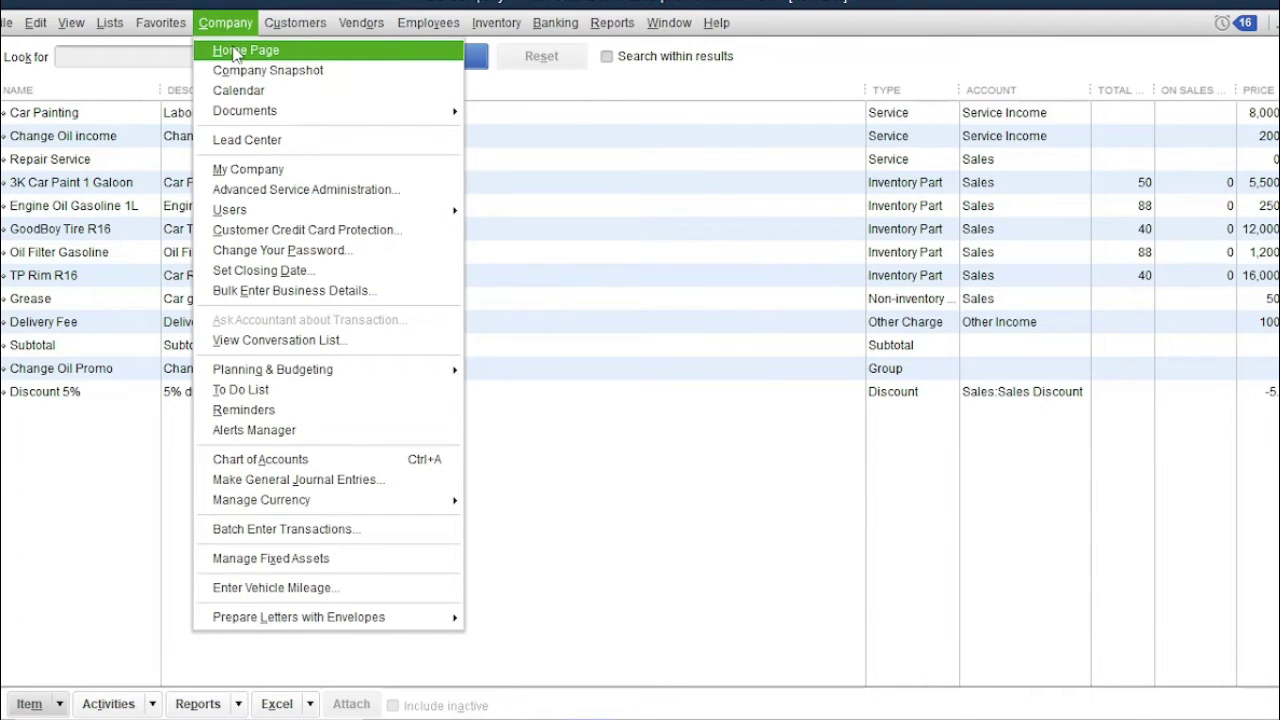
click(237, 52)
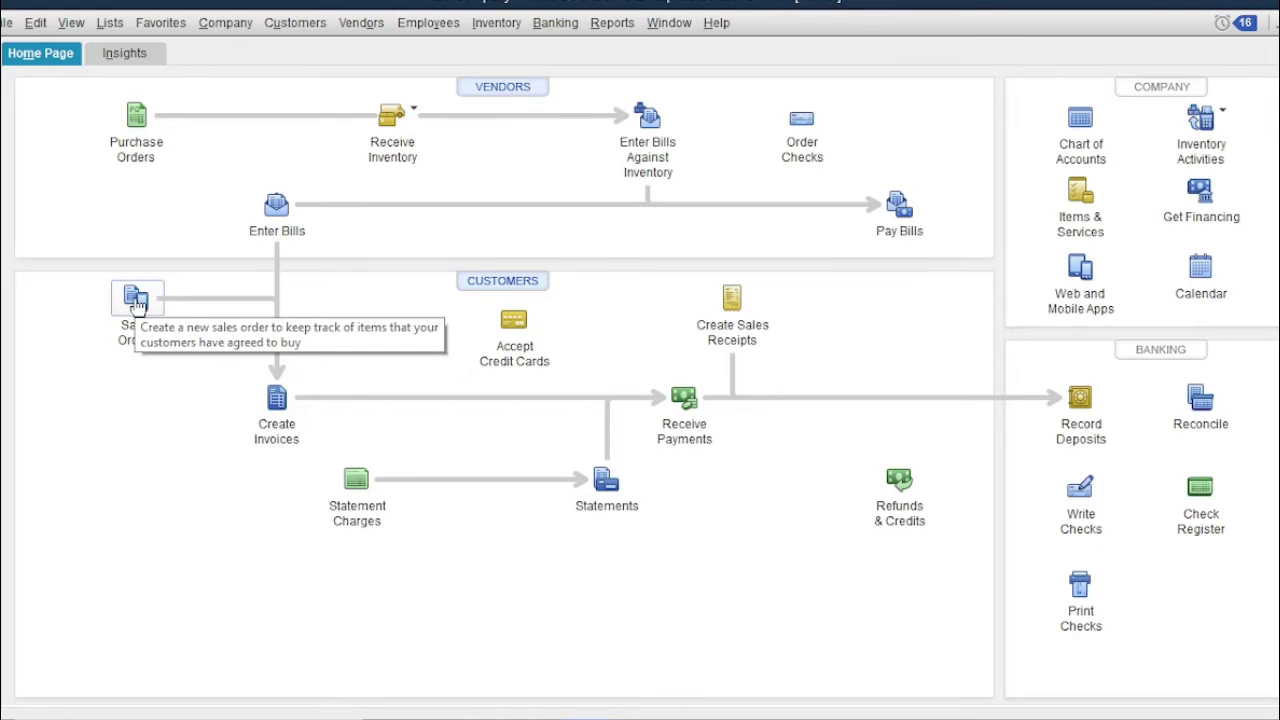
click(137, 305)
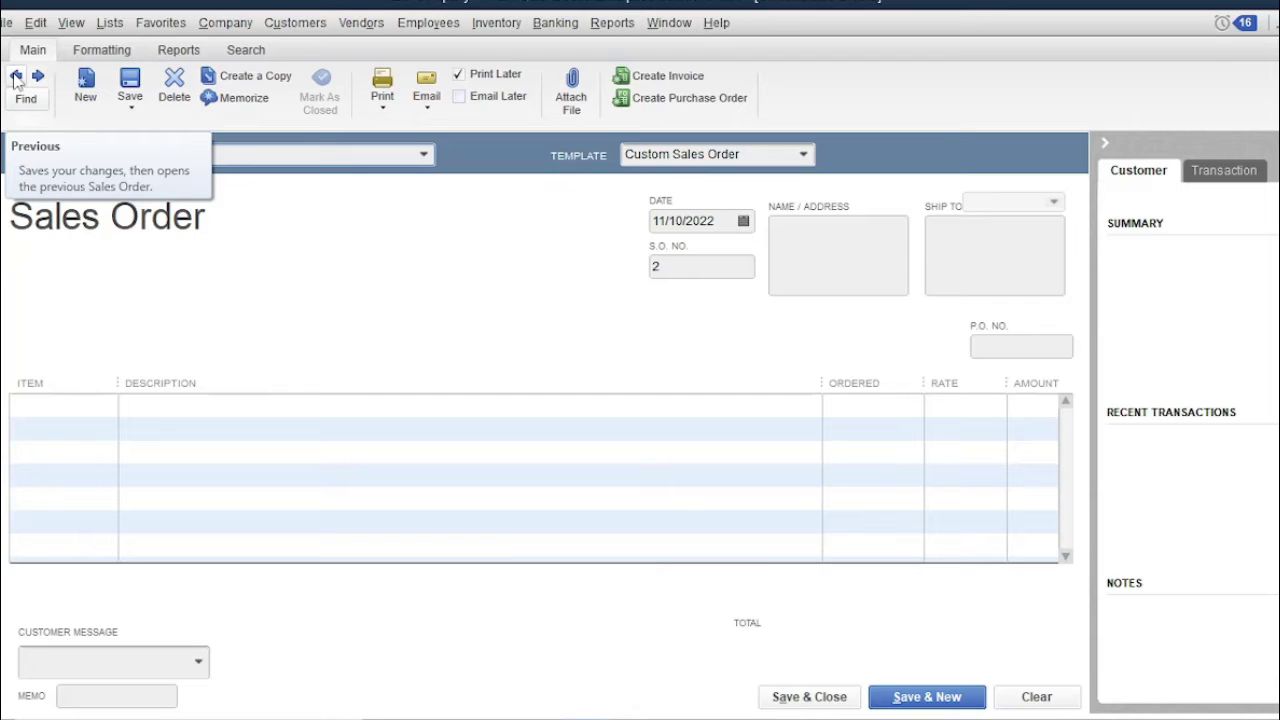
click(16, 78)
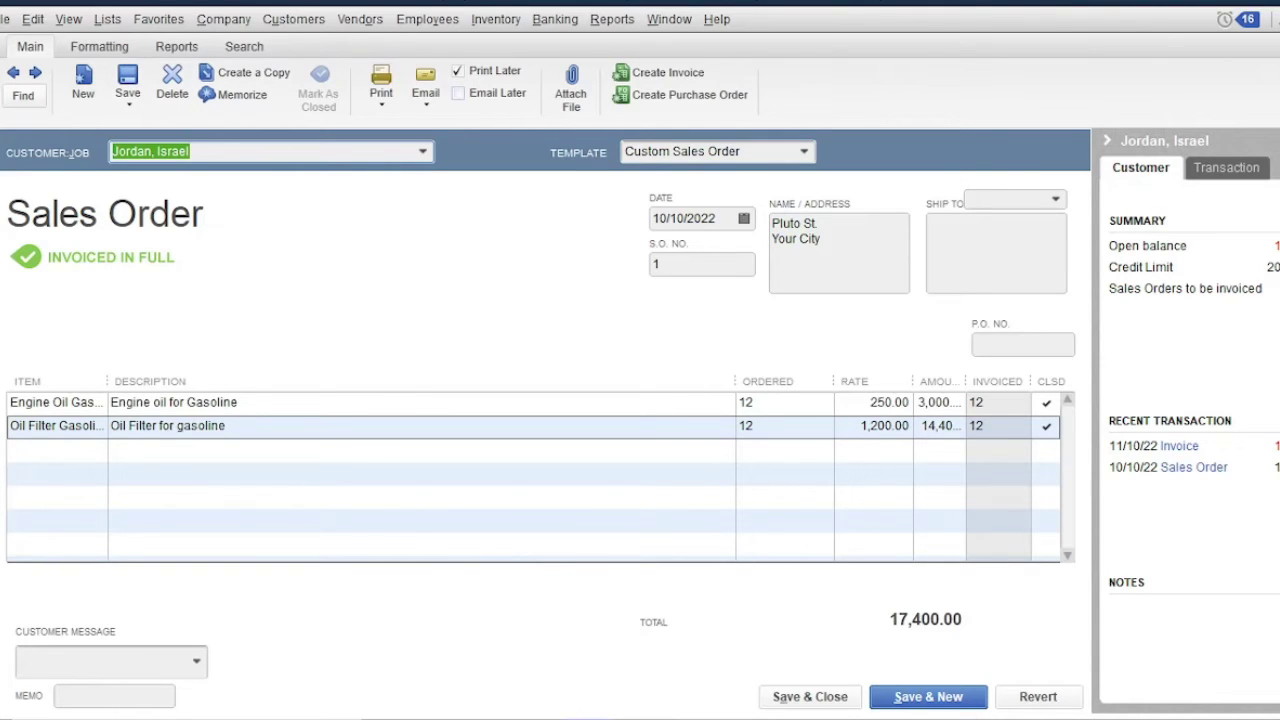
click(793, 704)
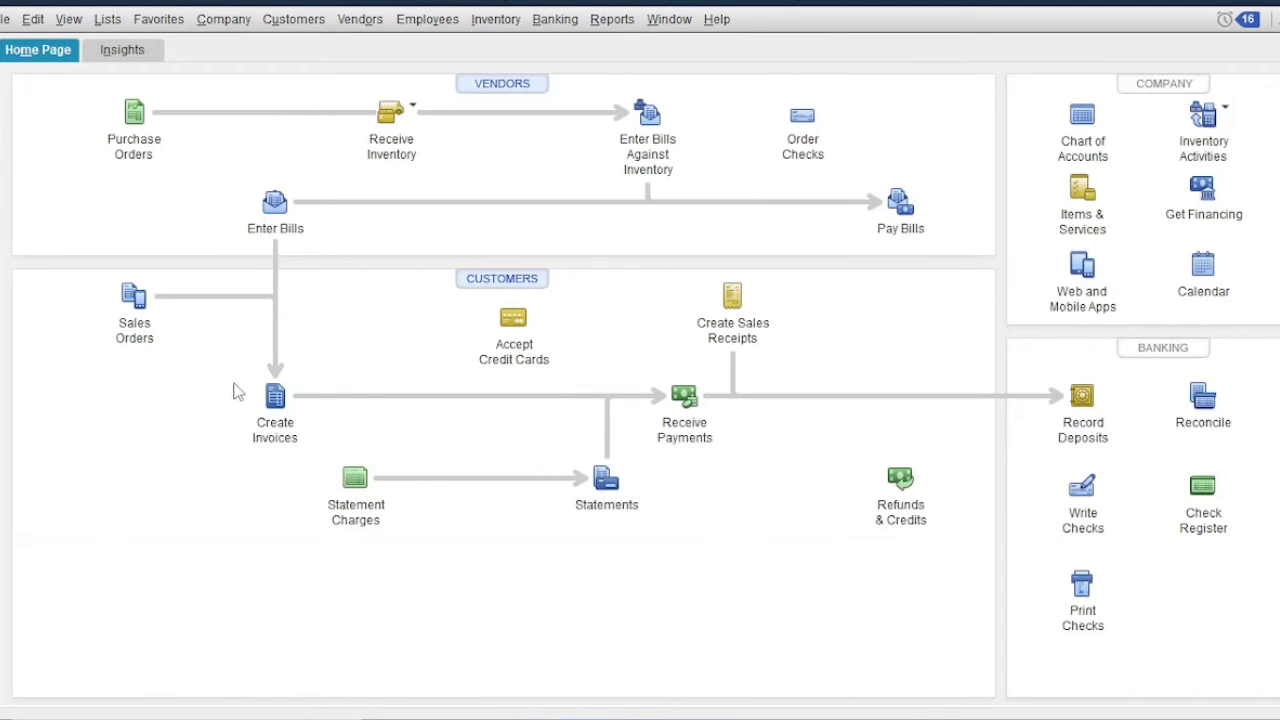
- Start a new invoice for the second customer in the customer list, dated 11/10/2022
click(272, 400)
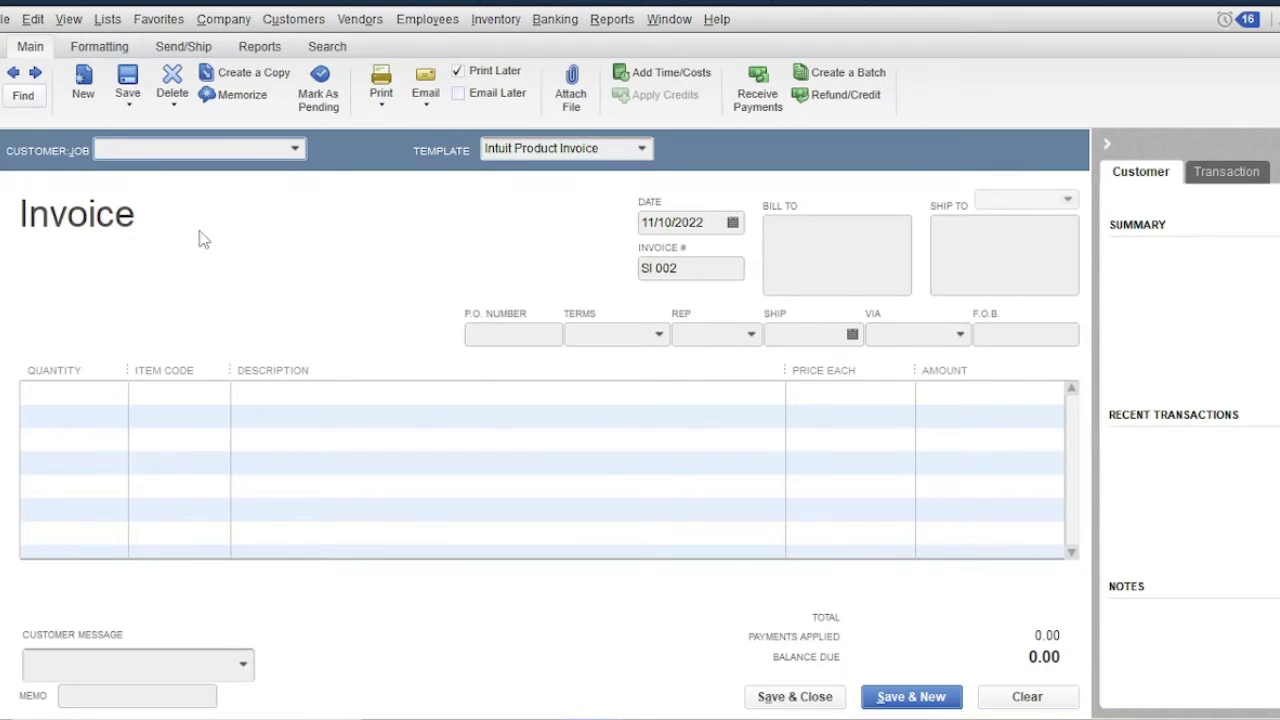
click(295, 149)
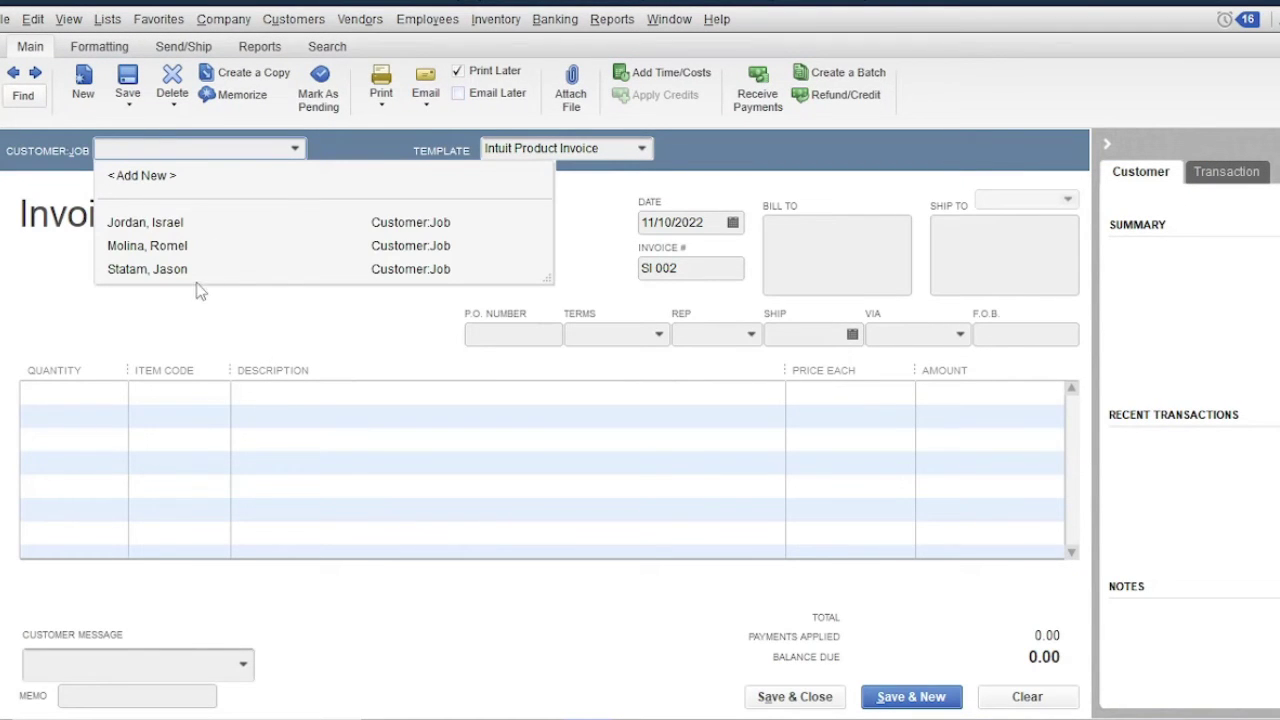
click(160, 245)
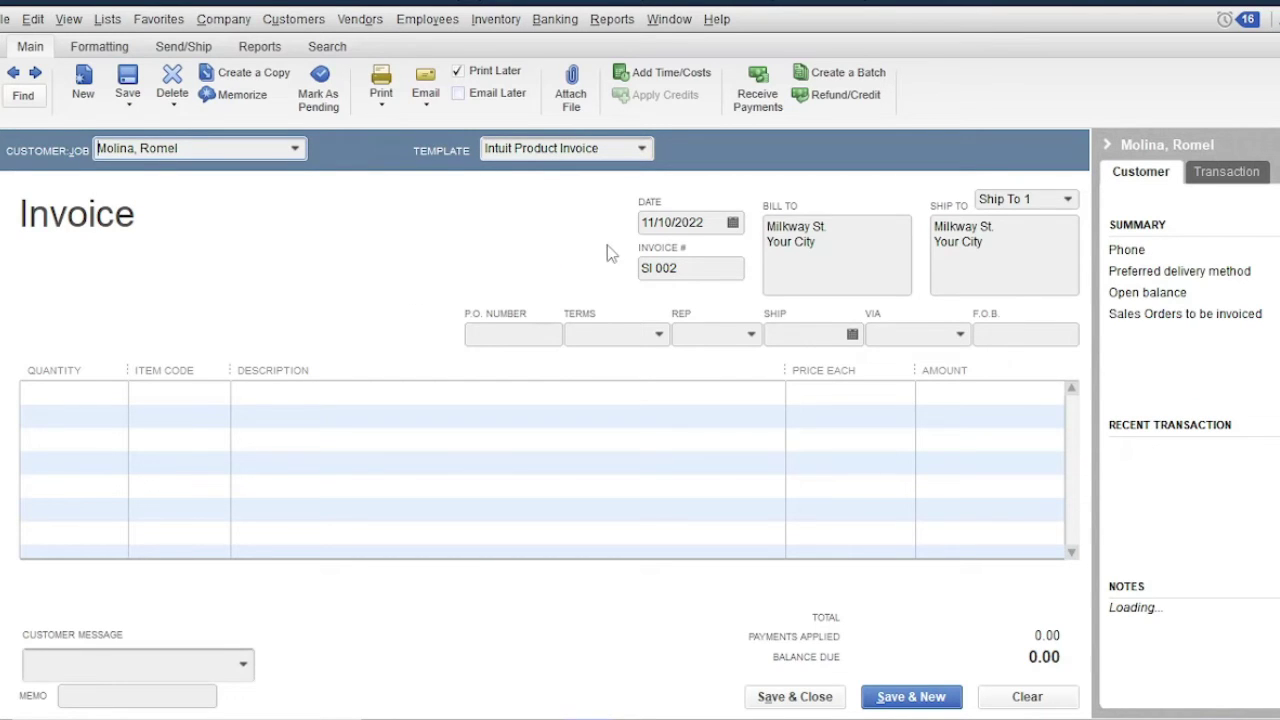
click(732, 223)
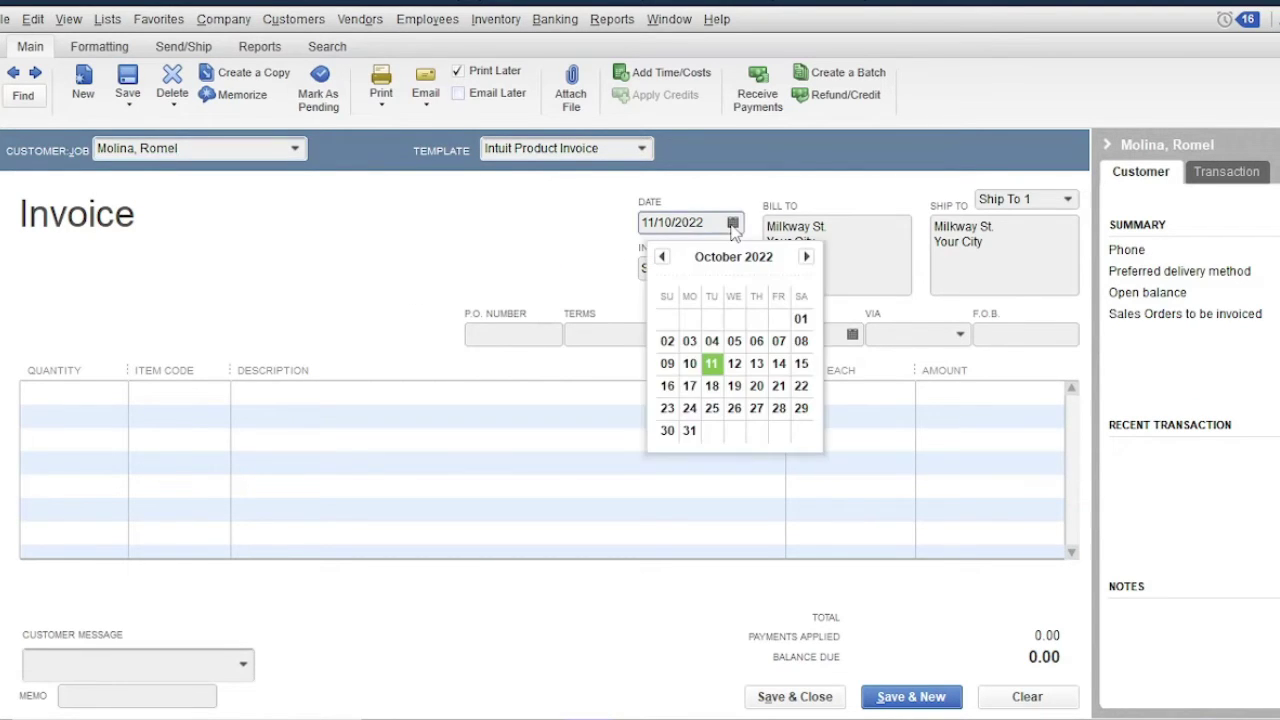
click(712, 366)
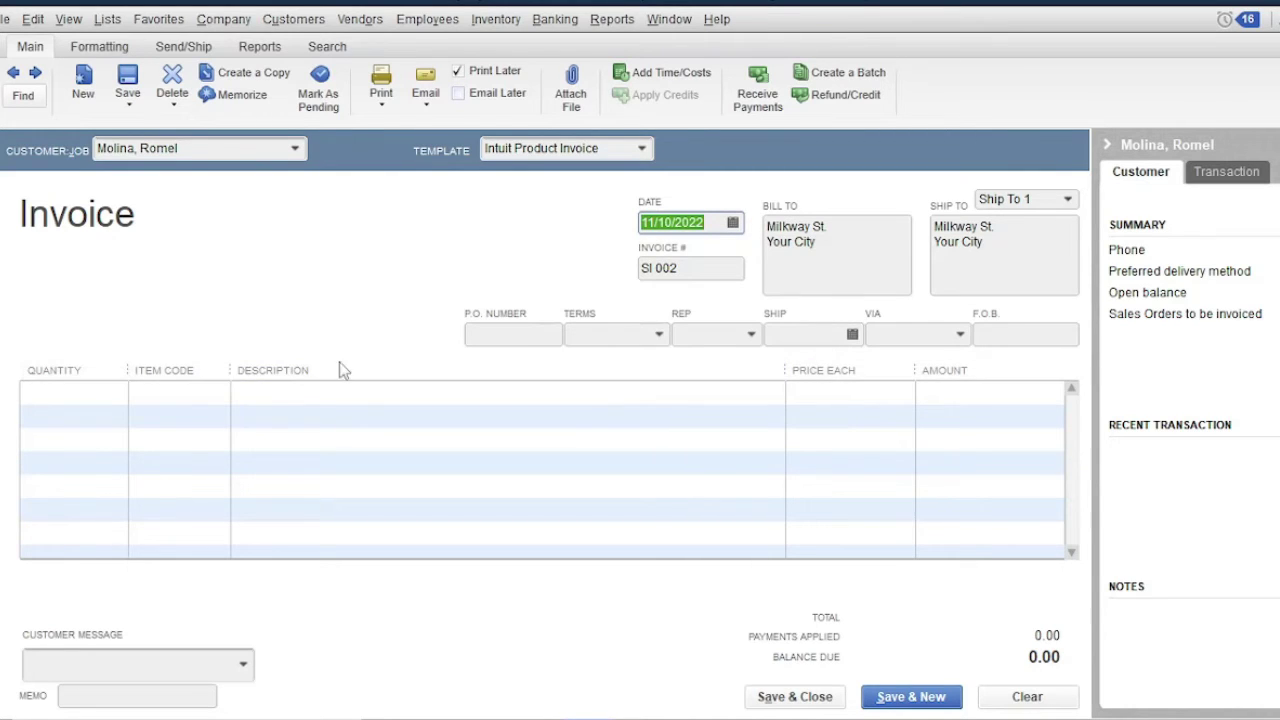
- Enter 10 GoodBoy Tire R16 on the first line of the invoice
click(109, 397)
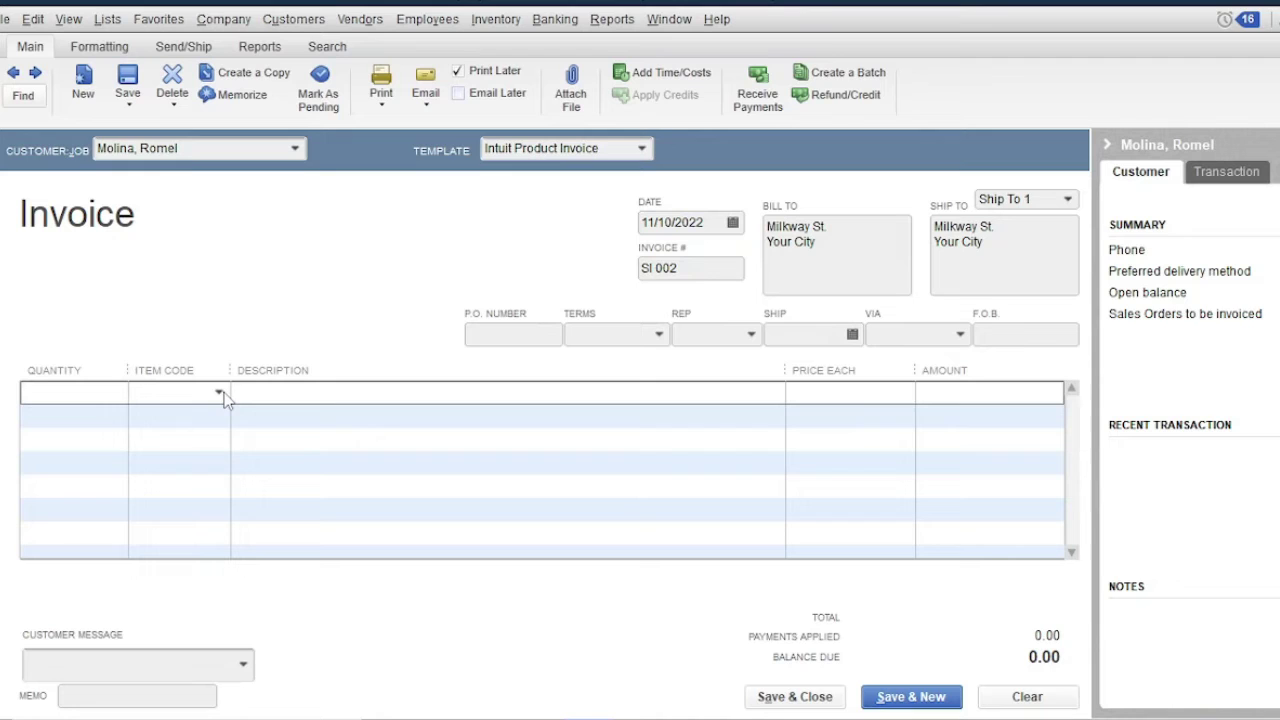
click(219, 393)
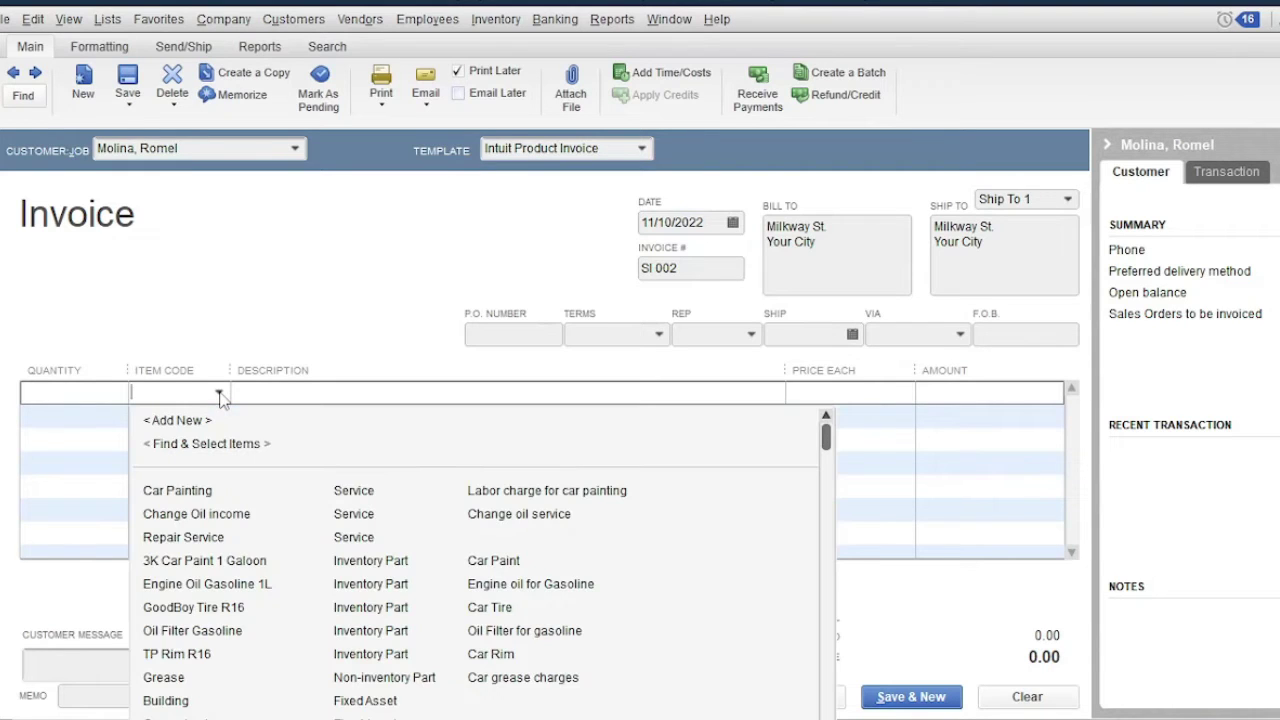
click(225, 610)
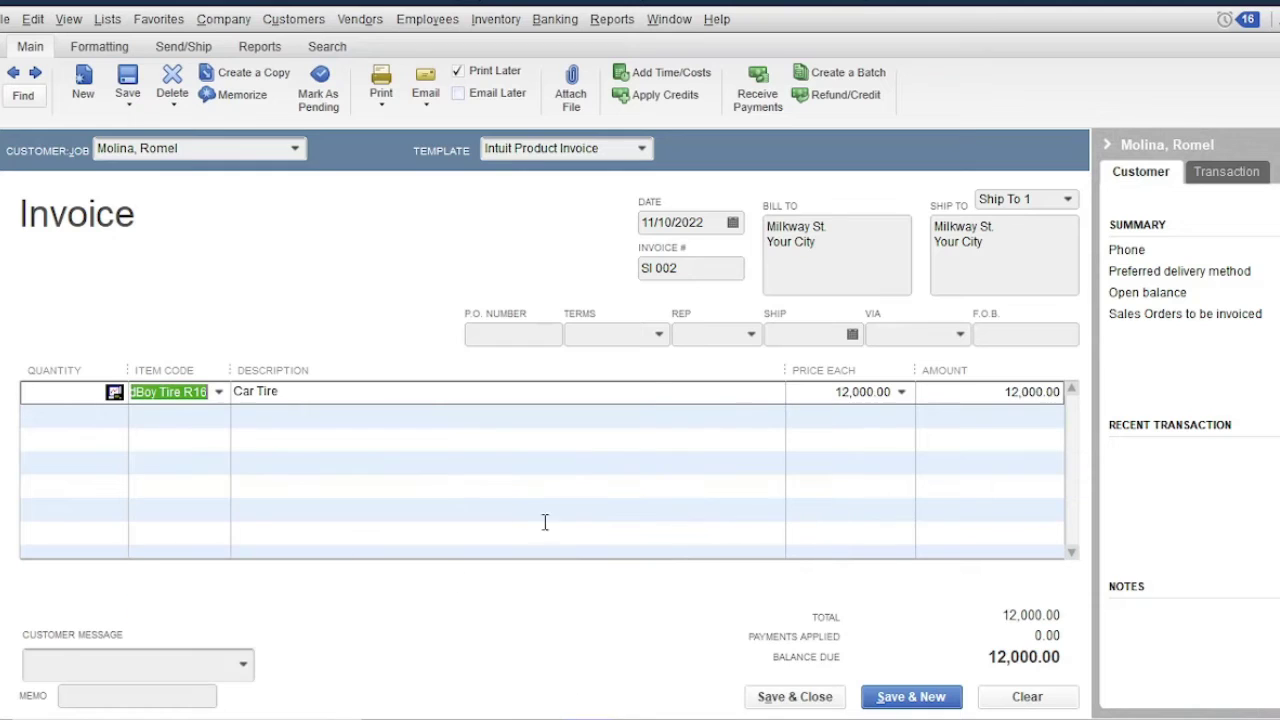
click(80, 397)
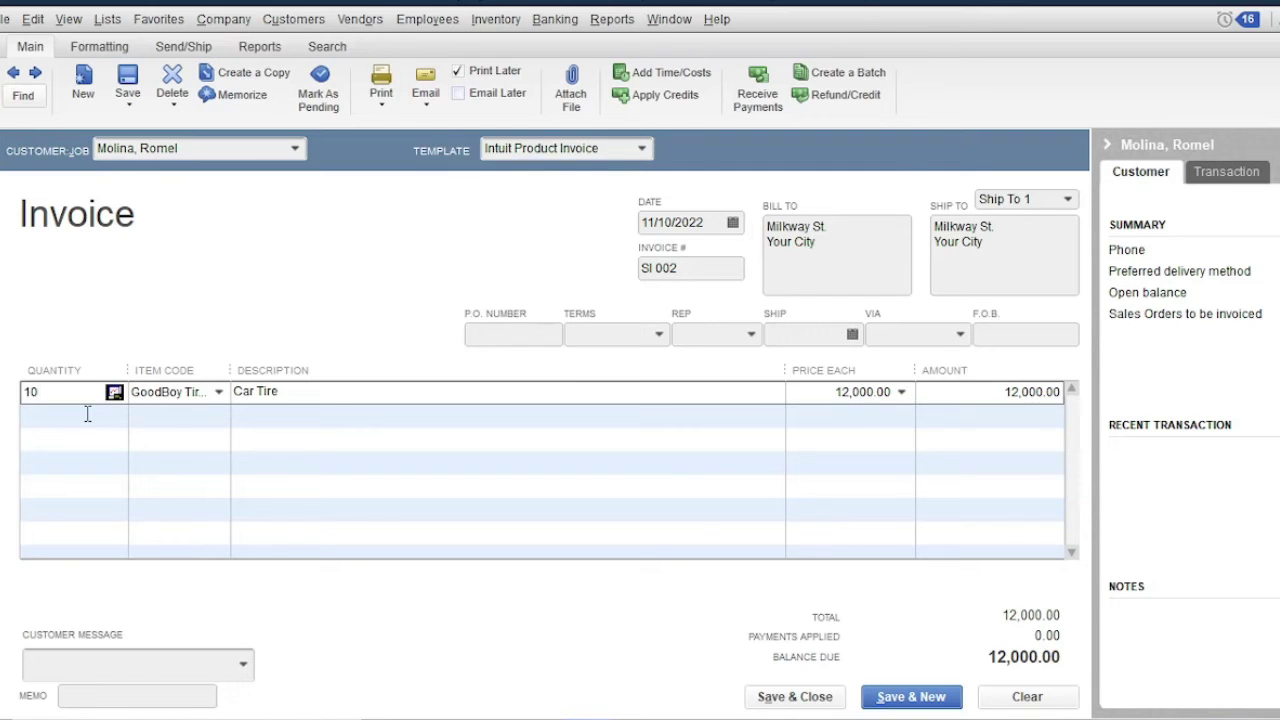
text(10)
- Add 10 TP Rim R16 on the second line of the invoice
click(89, 415)
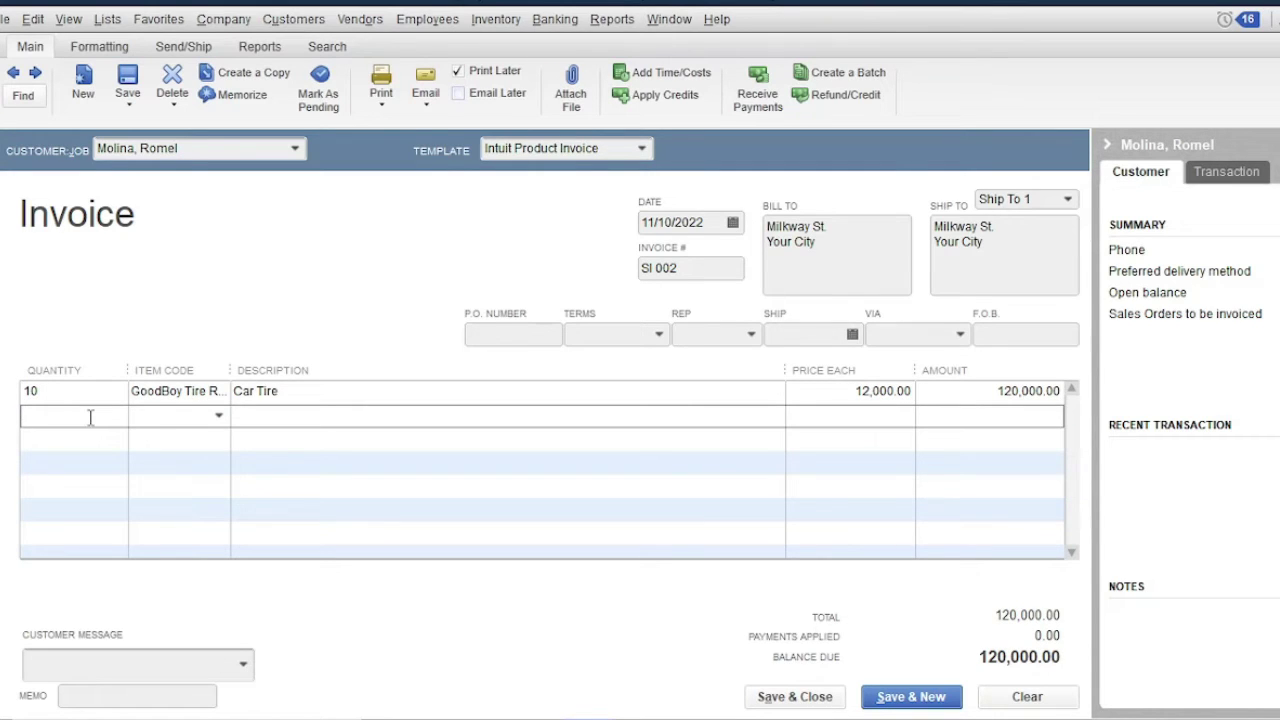
click(218, 415)
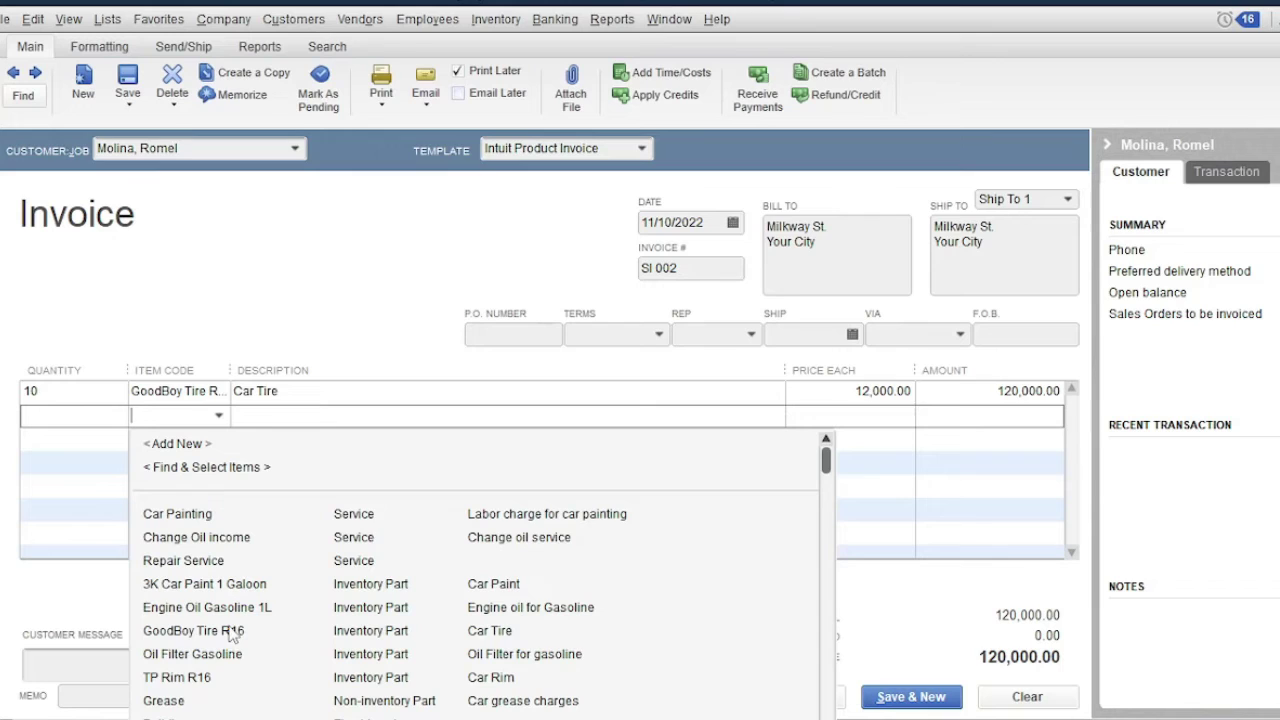
click(184, 680)
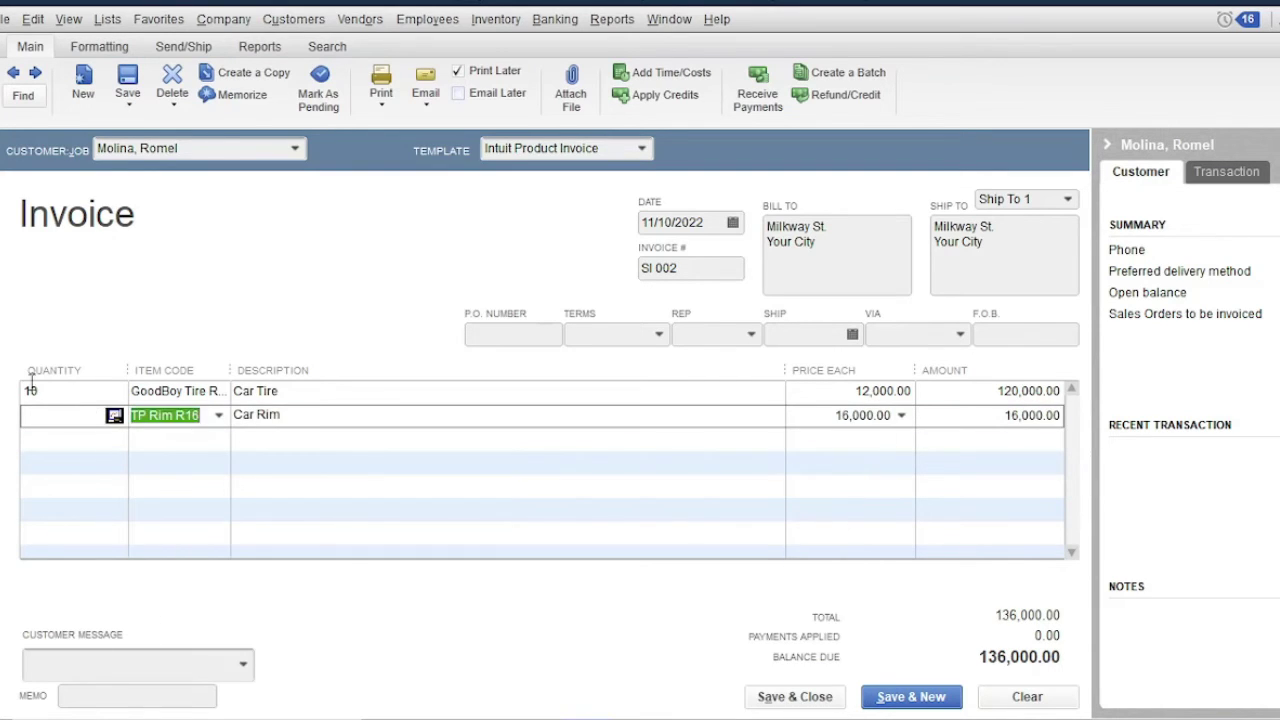
click(44, 414)
text(10)
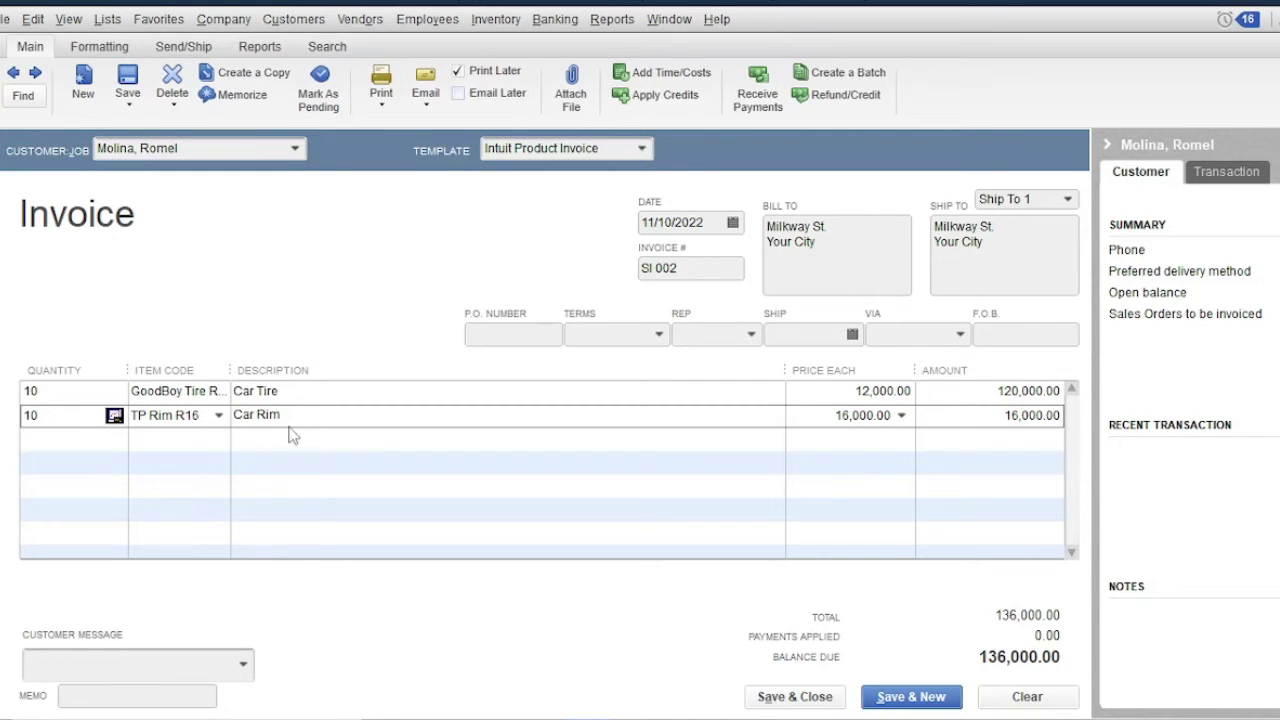
click(382, 446)
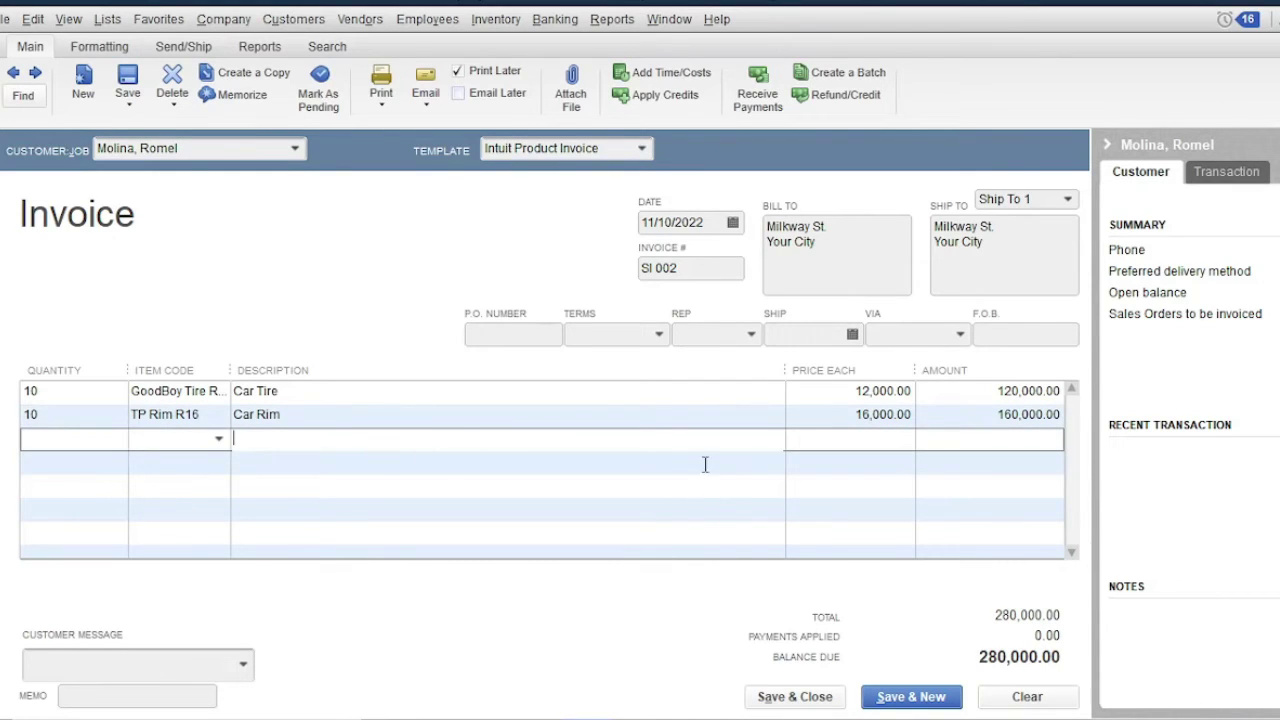
- Set the invoice's payment terms to 2% 10 Net 30 and its rep to RA
click(660, 334)
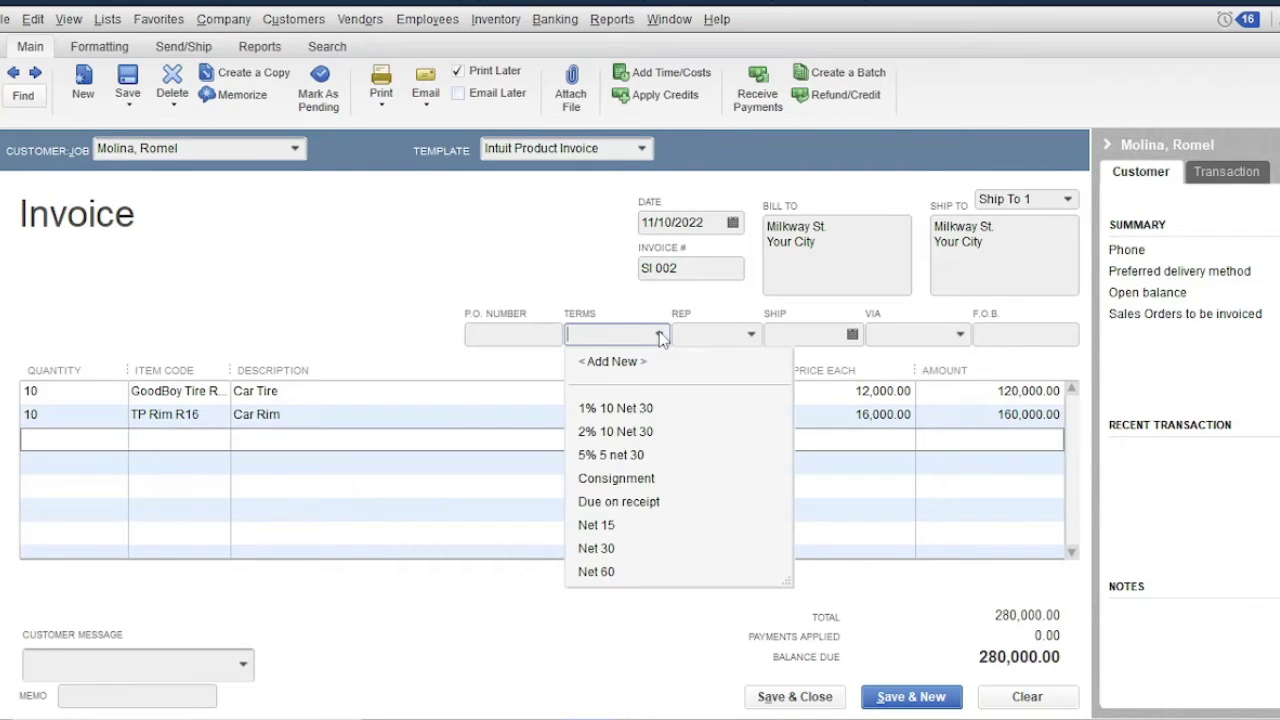
click(636, 431)
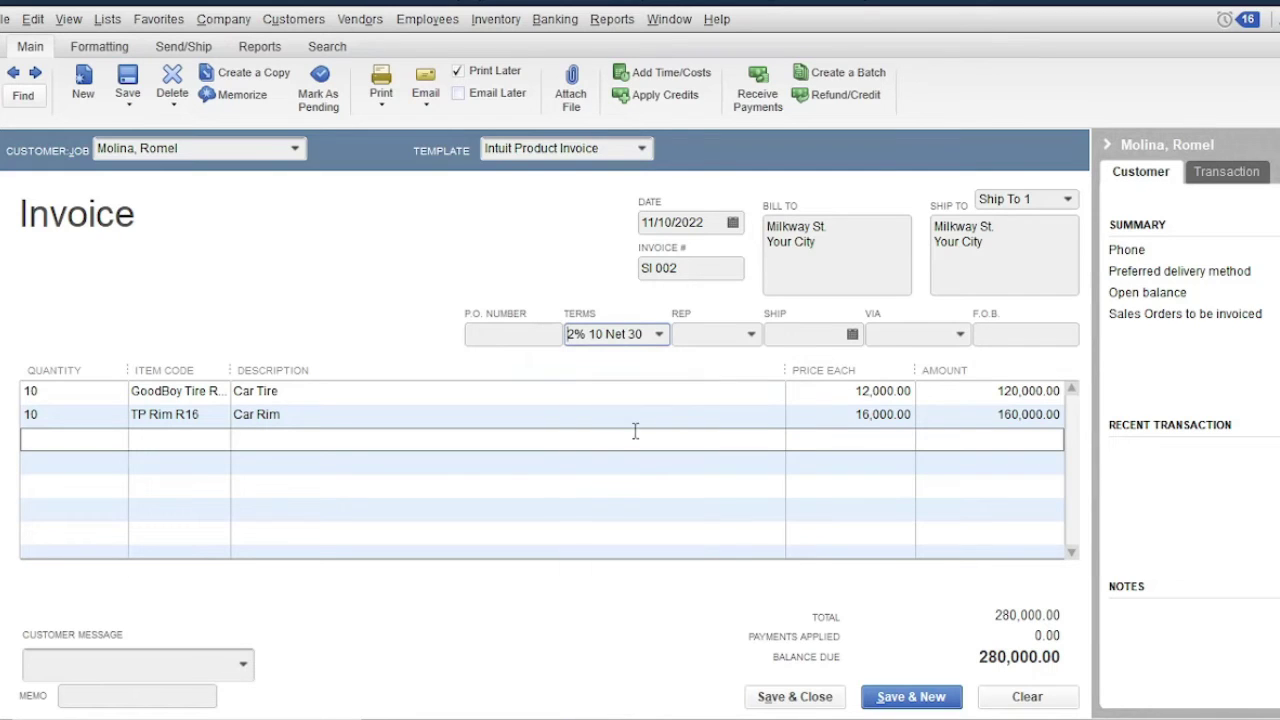
click(752, 336)
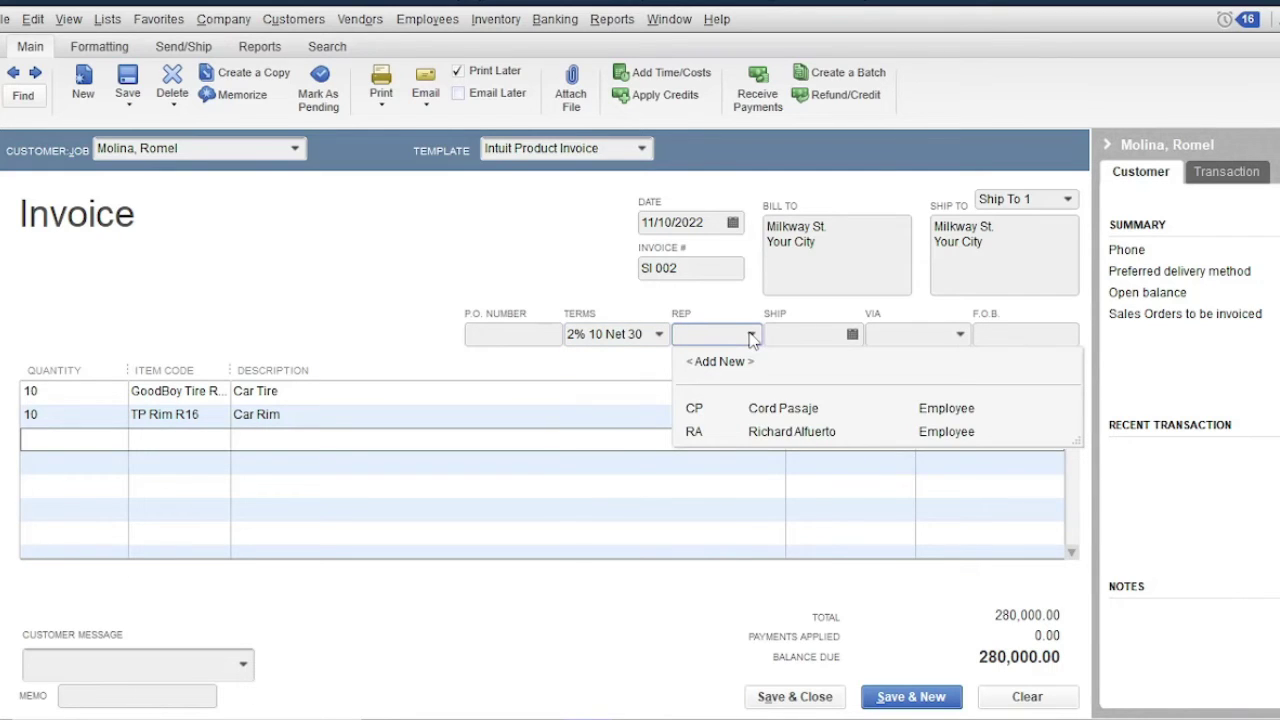
click(784, 440)
click(784, 436)
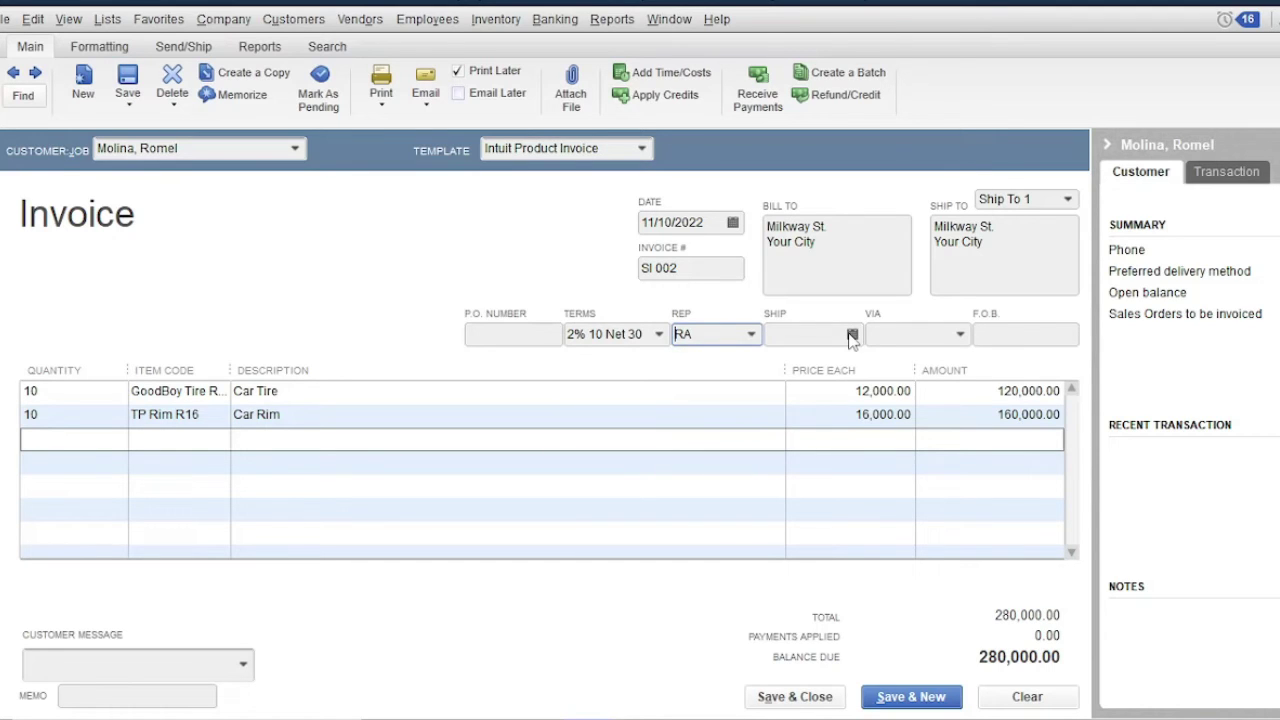
- Set the invoice's ship date to 12/10/2022 and its shipping method to DHL, and save and close the invoice
click(852, 336)
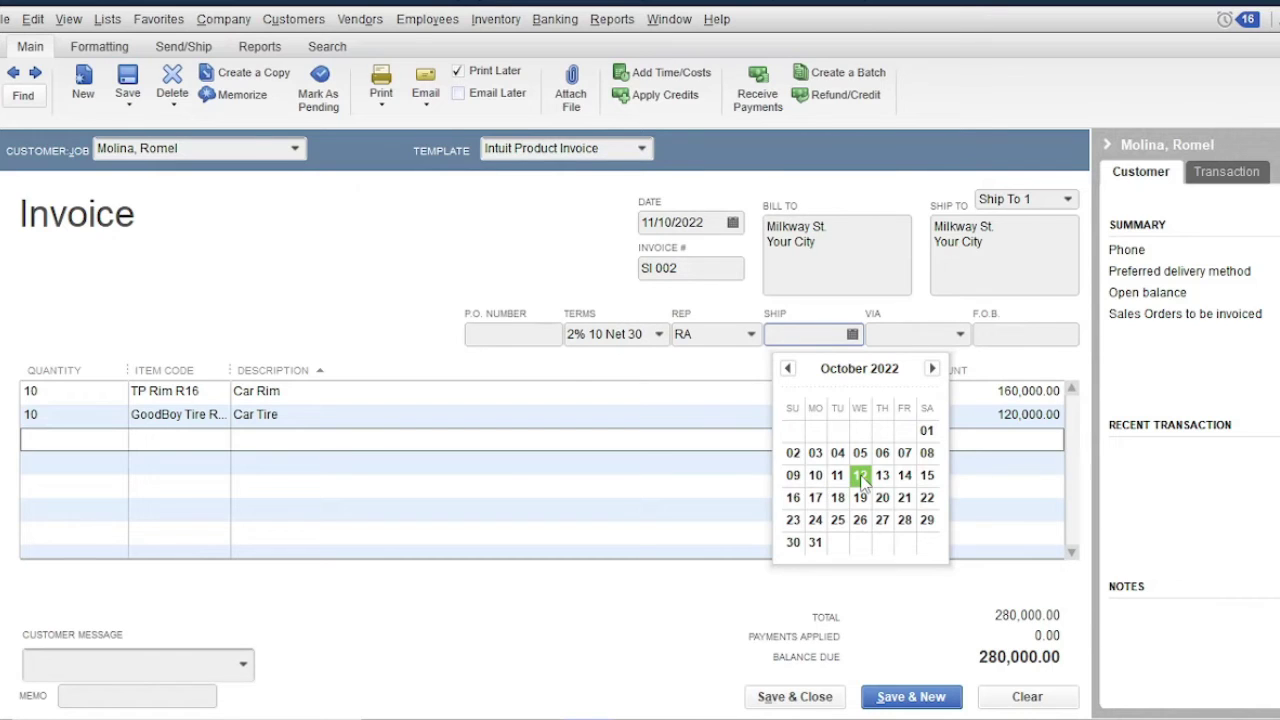
click(861, 476)
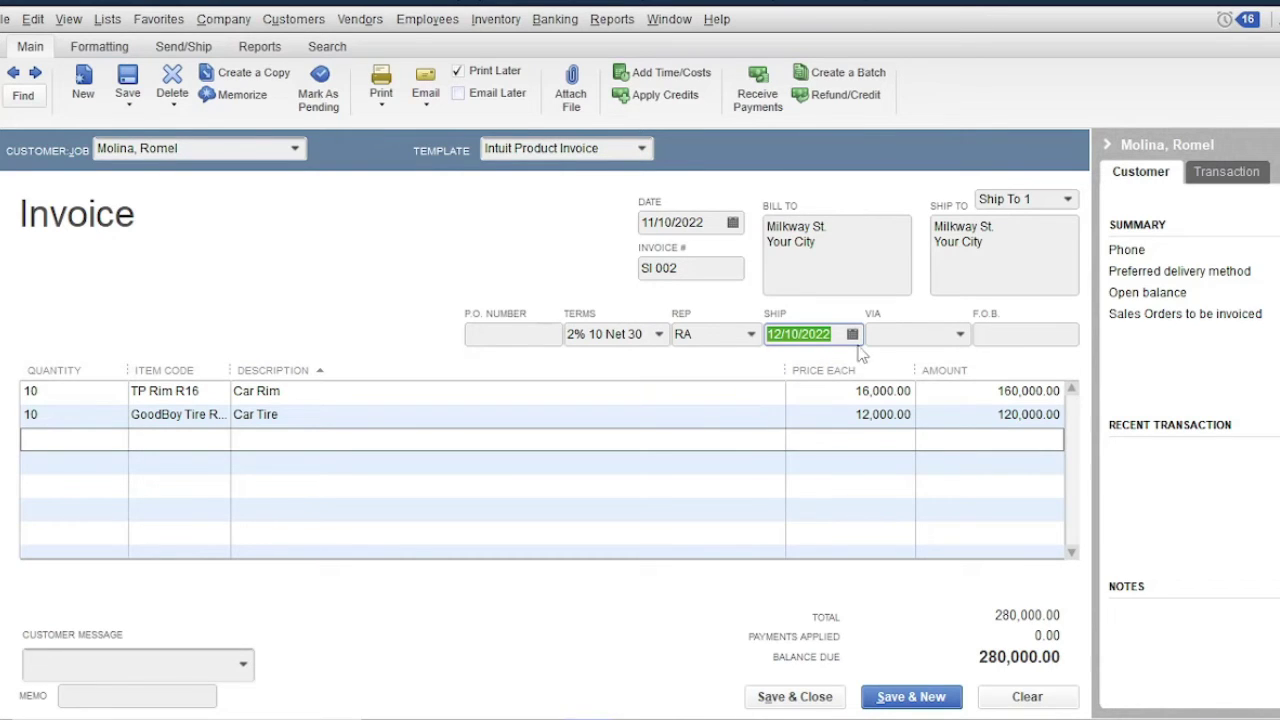
click(960, 336)
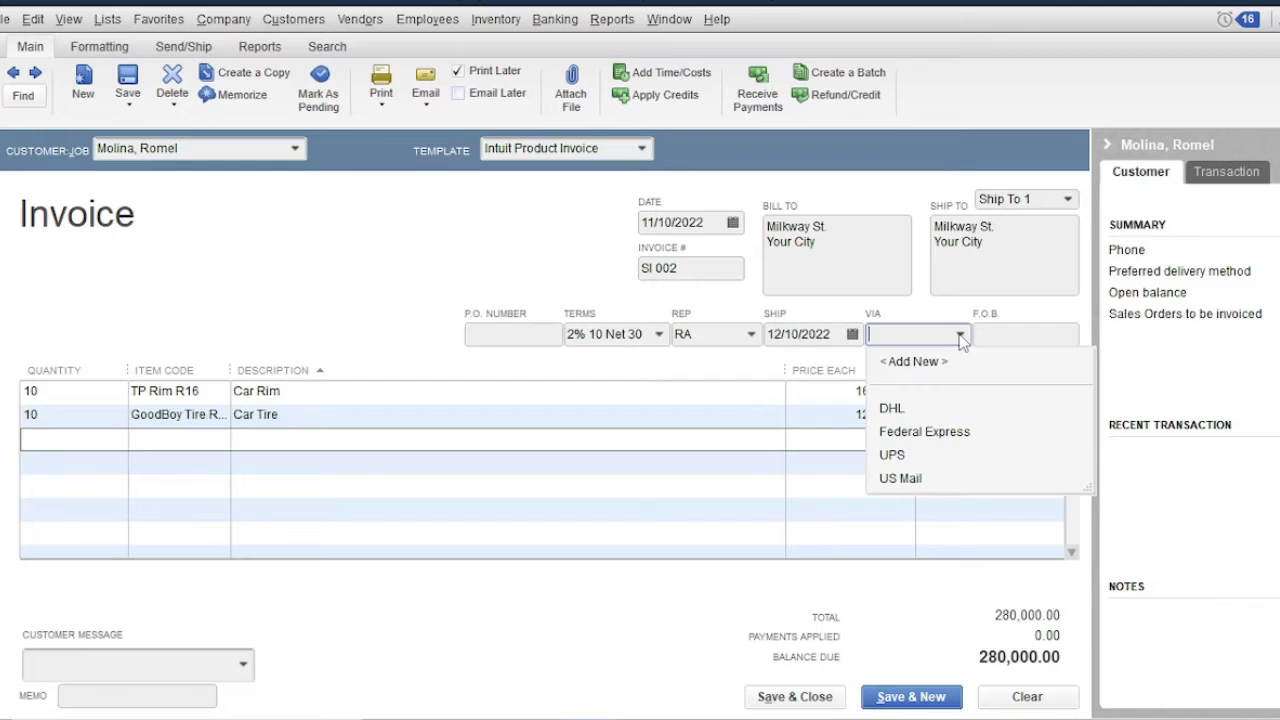
click(895, 409)
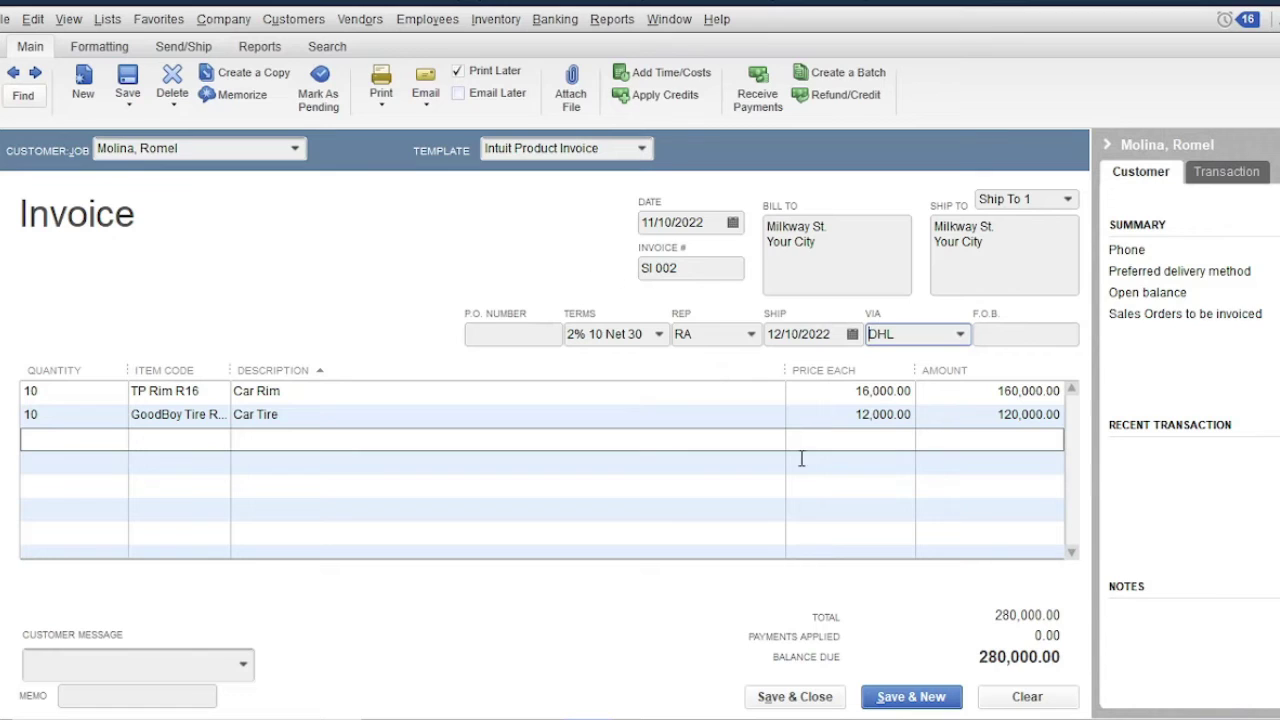
click(820, 700)
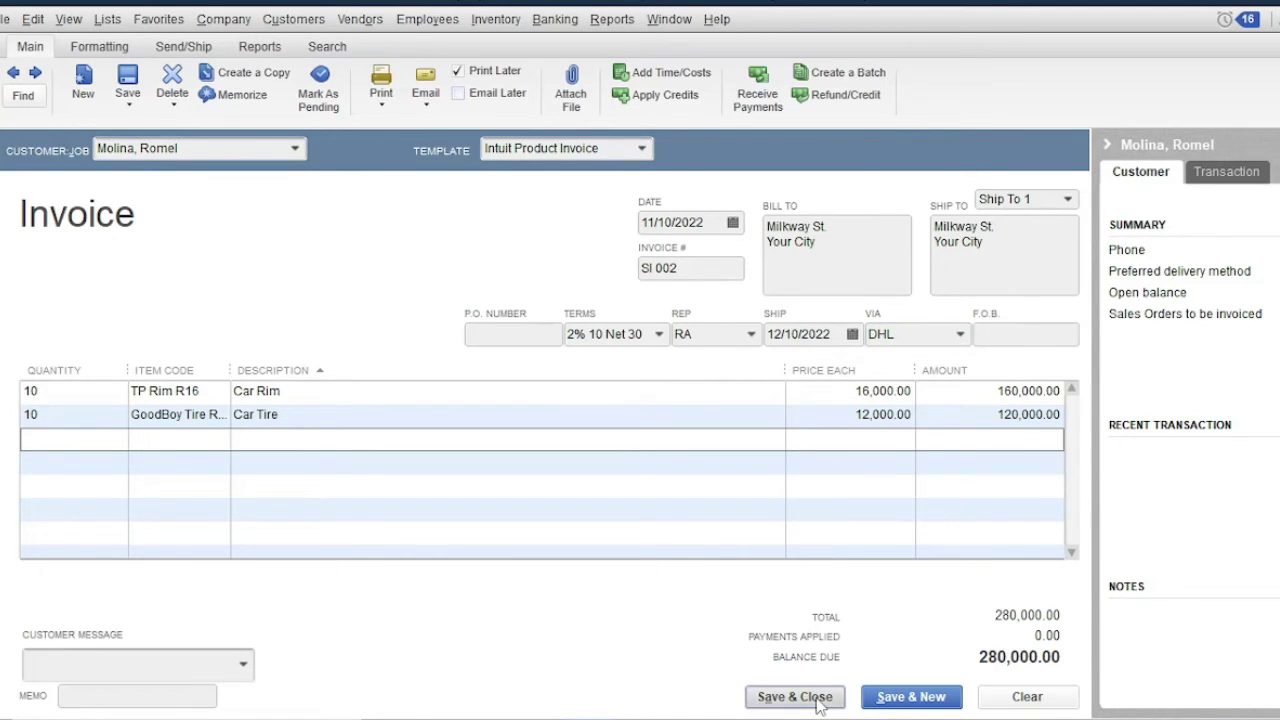
click(556, 295)
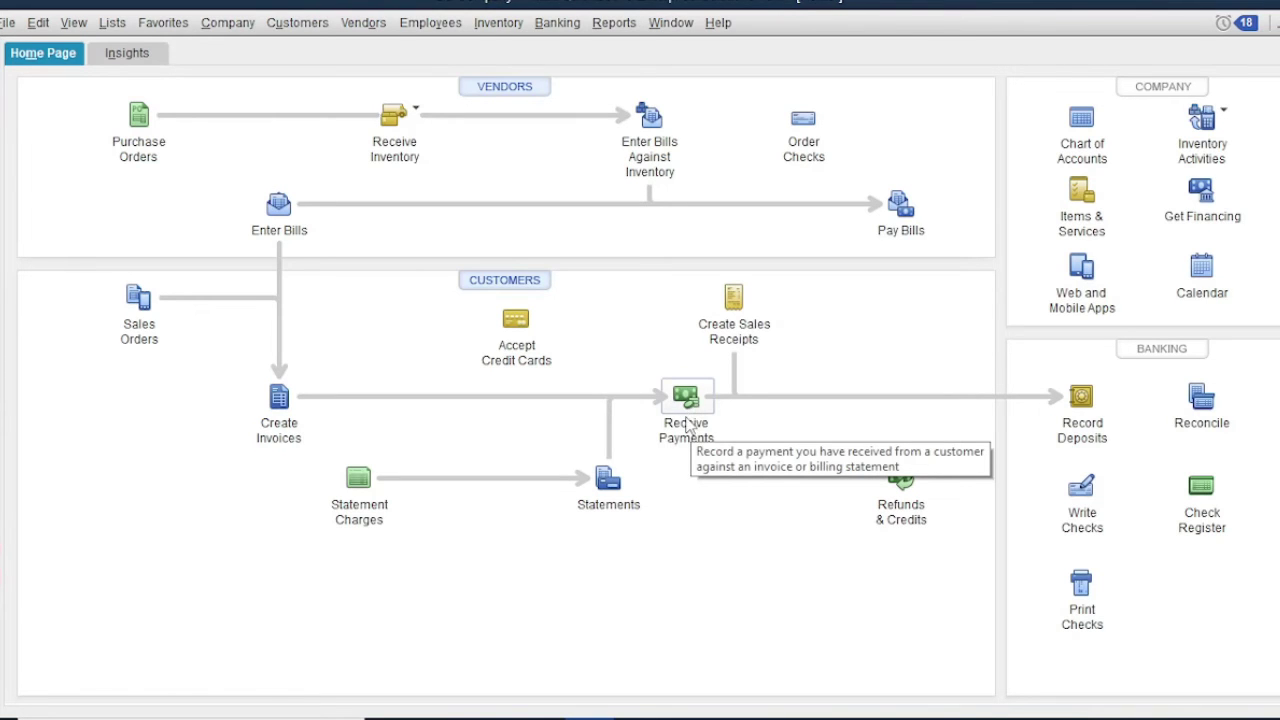
- Start a customer payment received from the first customer in the list, with a payment amount of 10,000
click(686, 398)
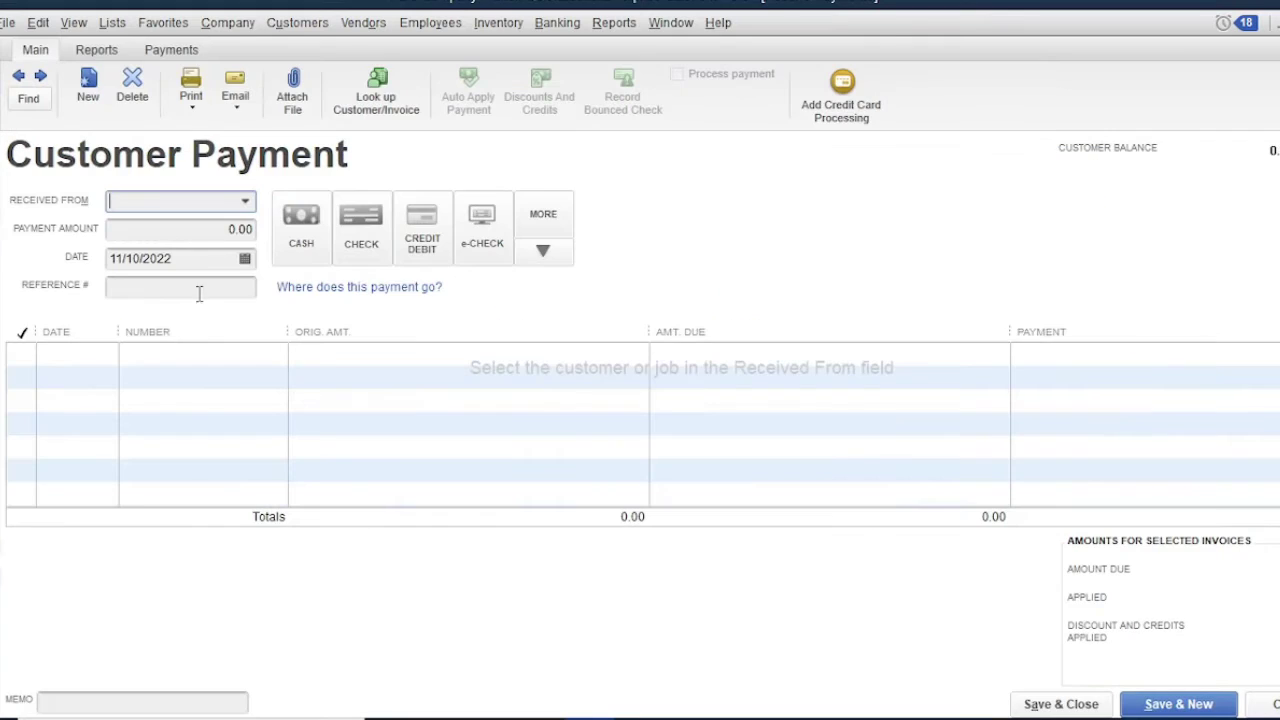
click(246, 202)
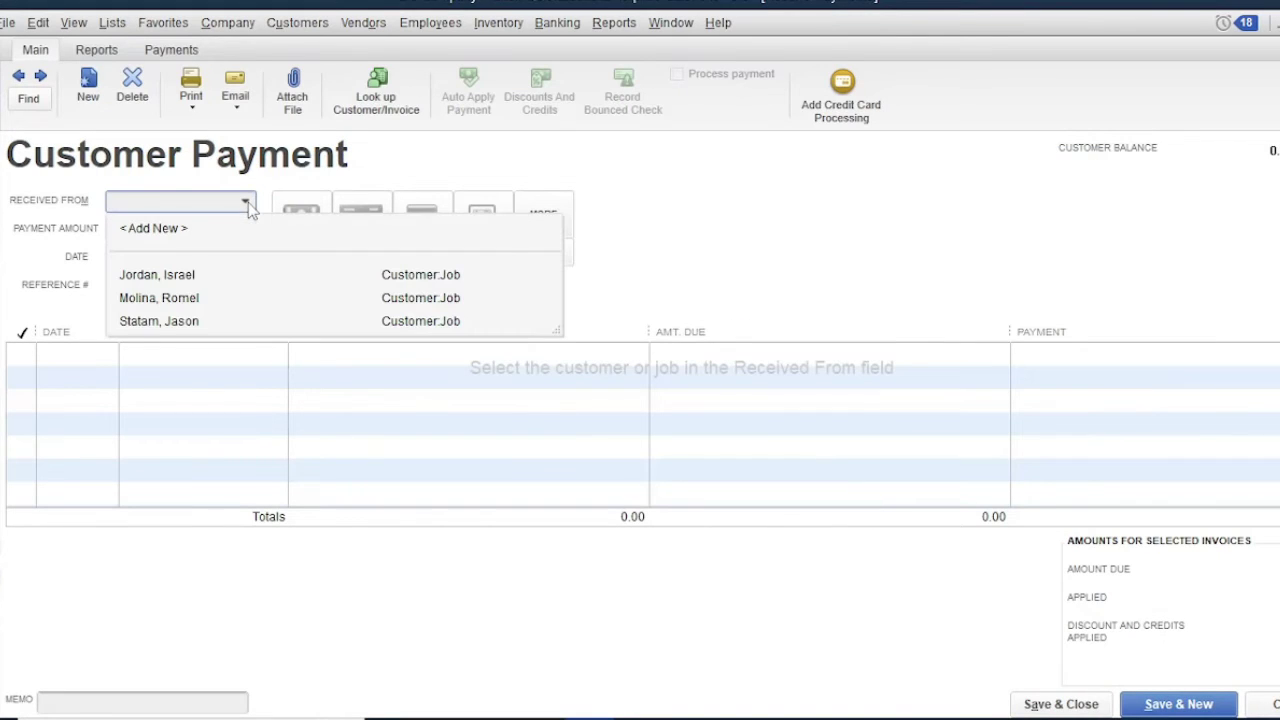
click(177, 276)
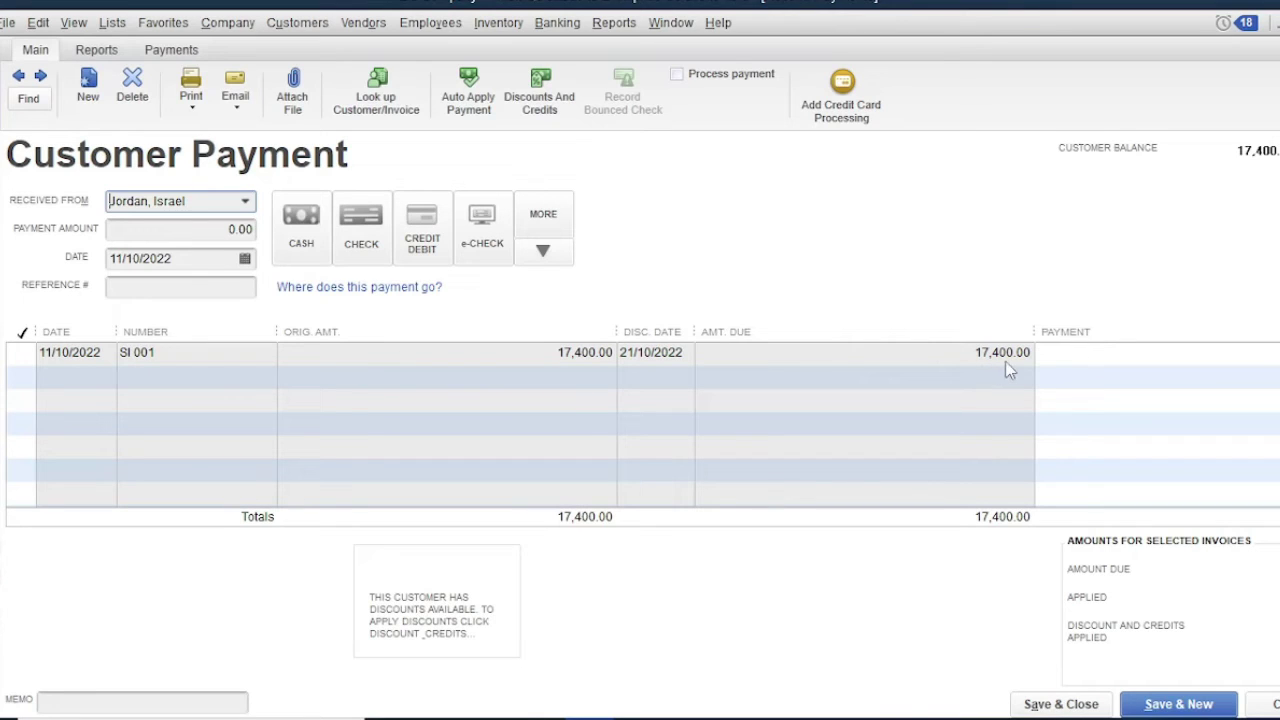
click(203, 230)
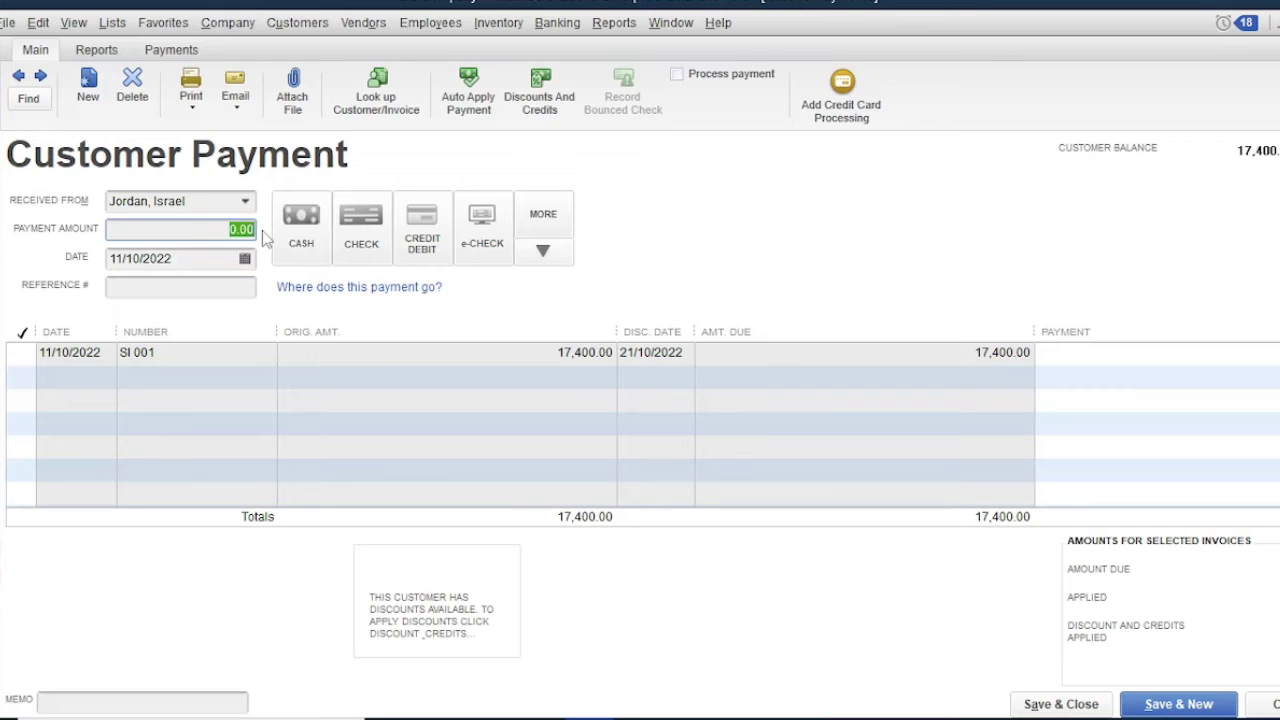
text(10000)
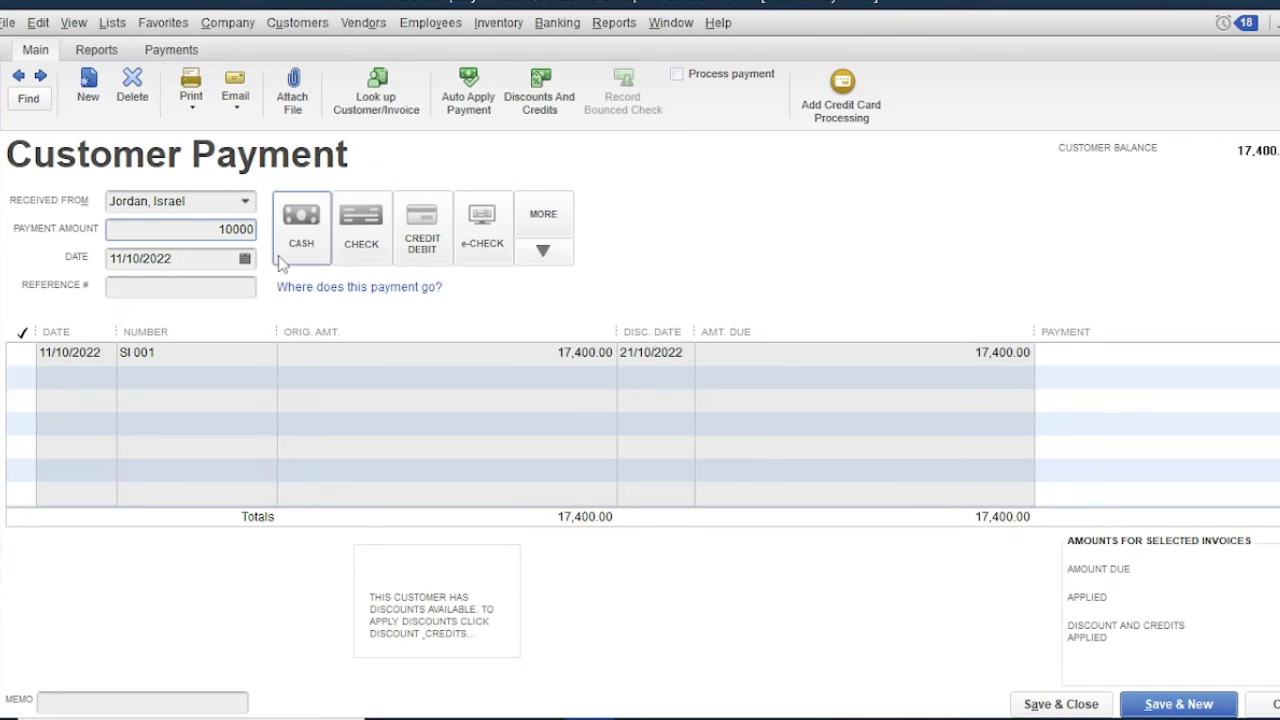
- Complete the payment with date 18/10/2022, reference OR 001 and cash as the payment method, and save and close it
click(244, 259)
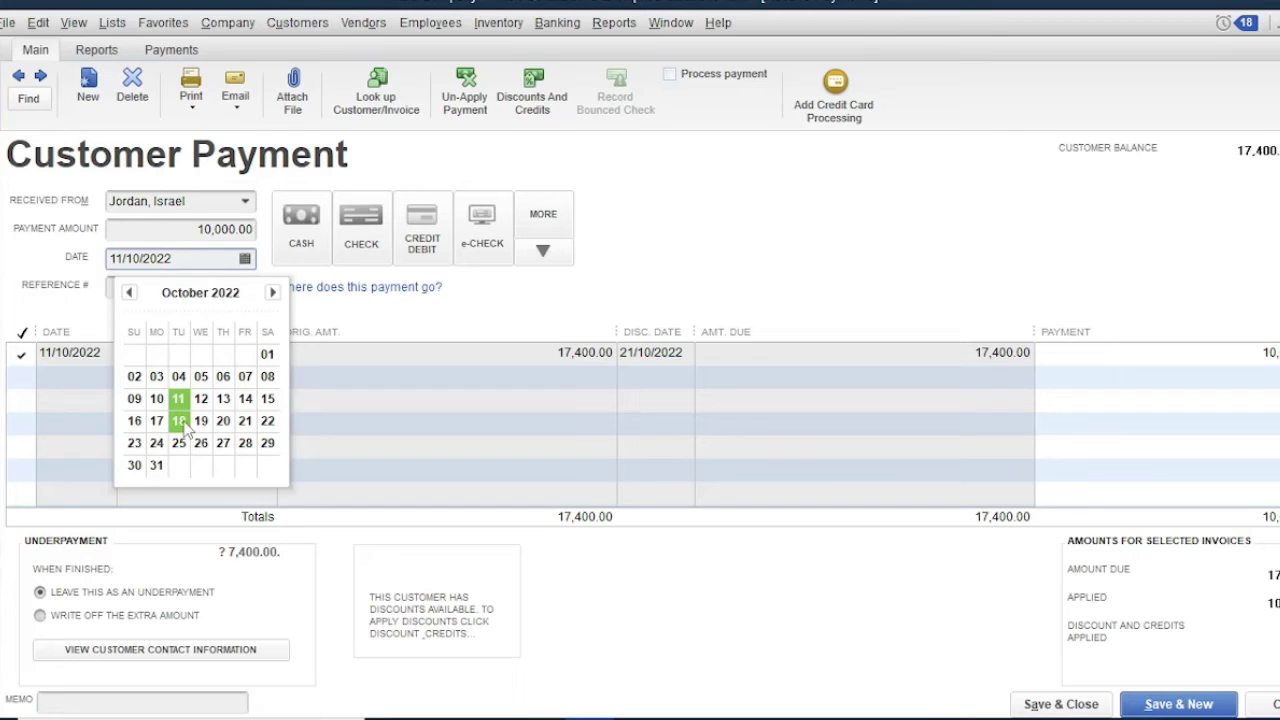
click(180, 421)
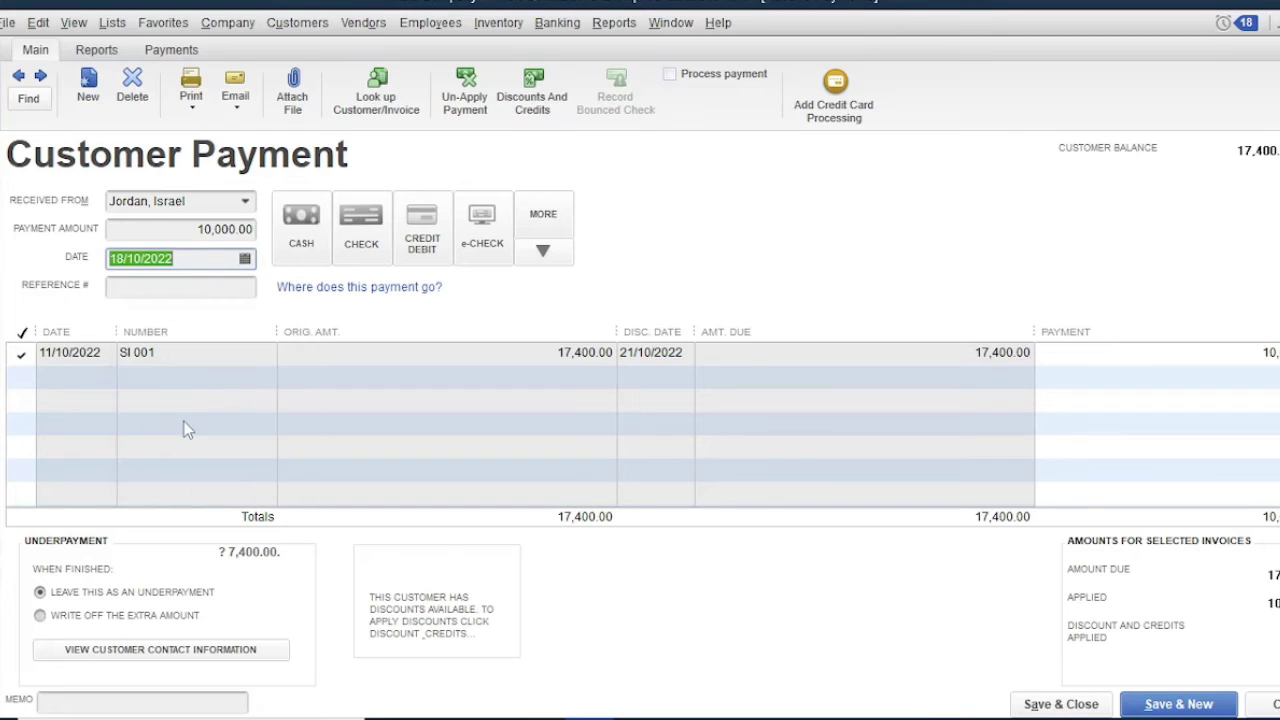
click(209, 291)
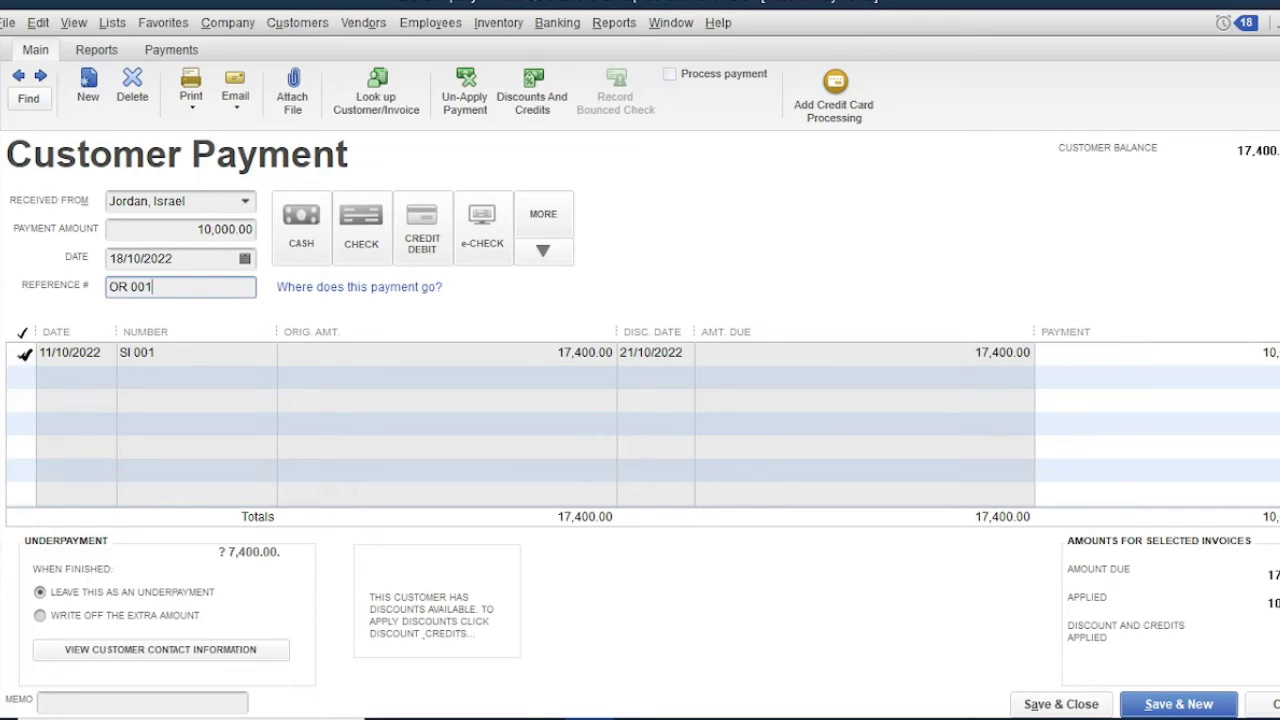
click(23, 358)
click(22, 355)
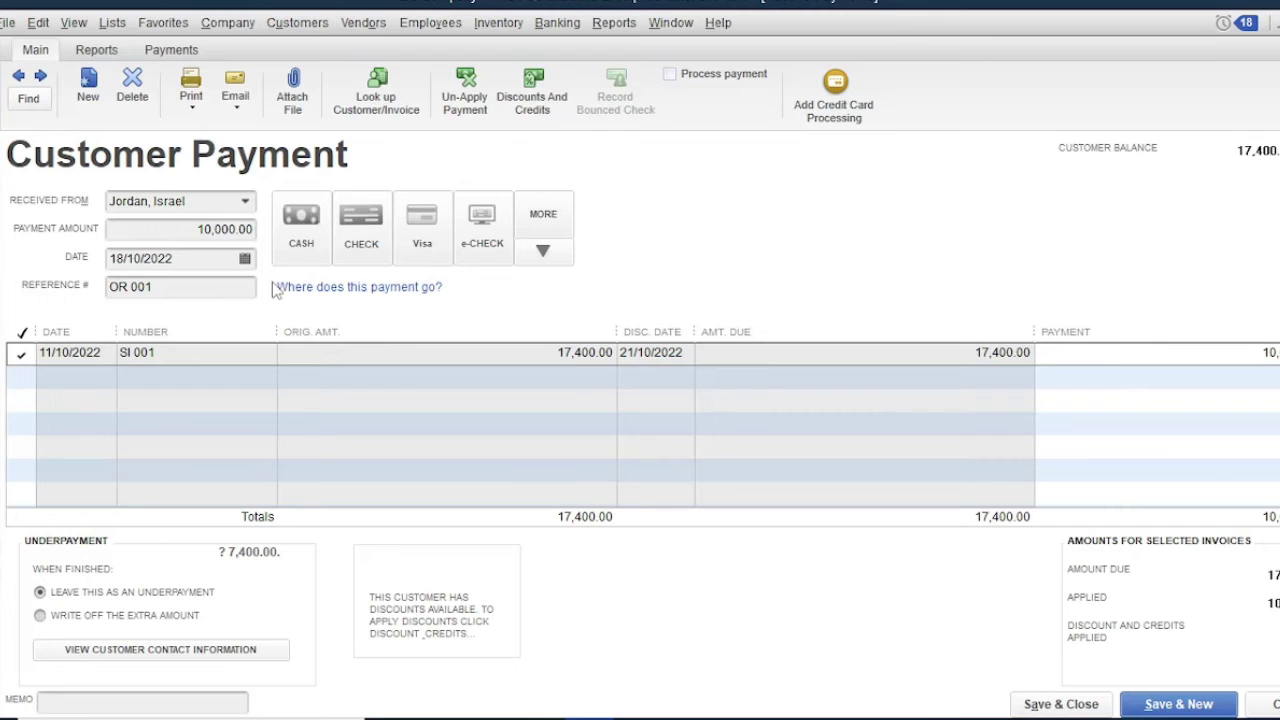
click(303, 236)
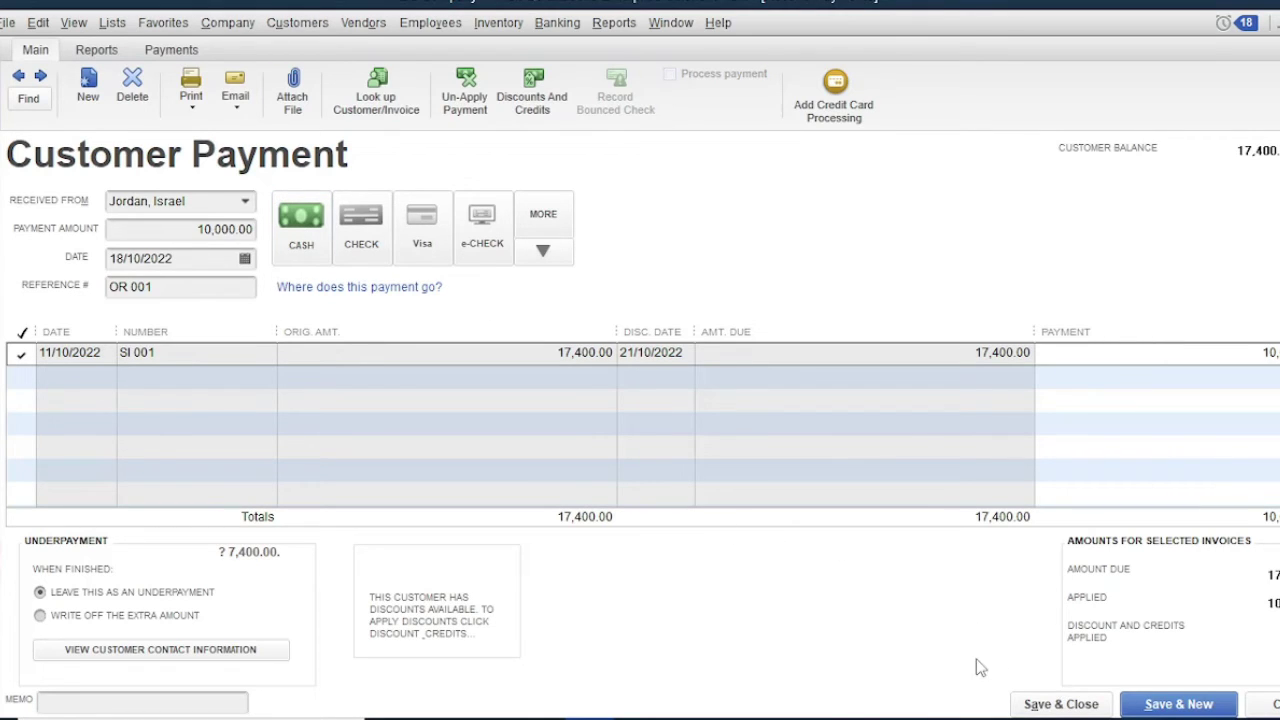
click(1058, 704)
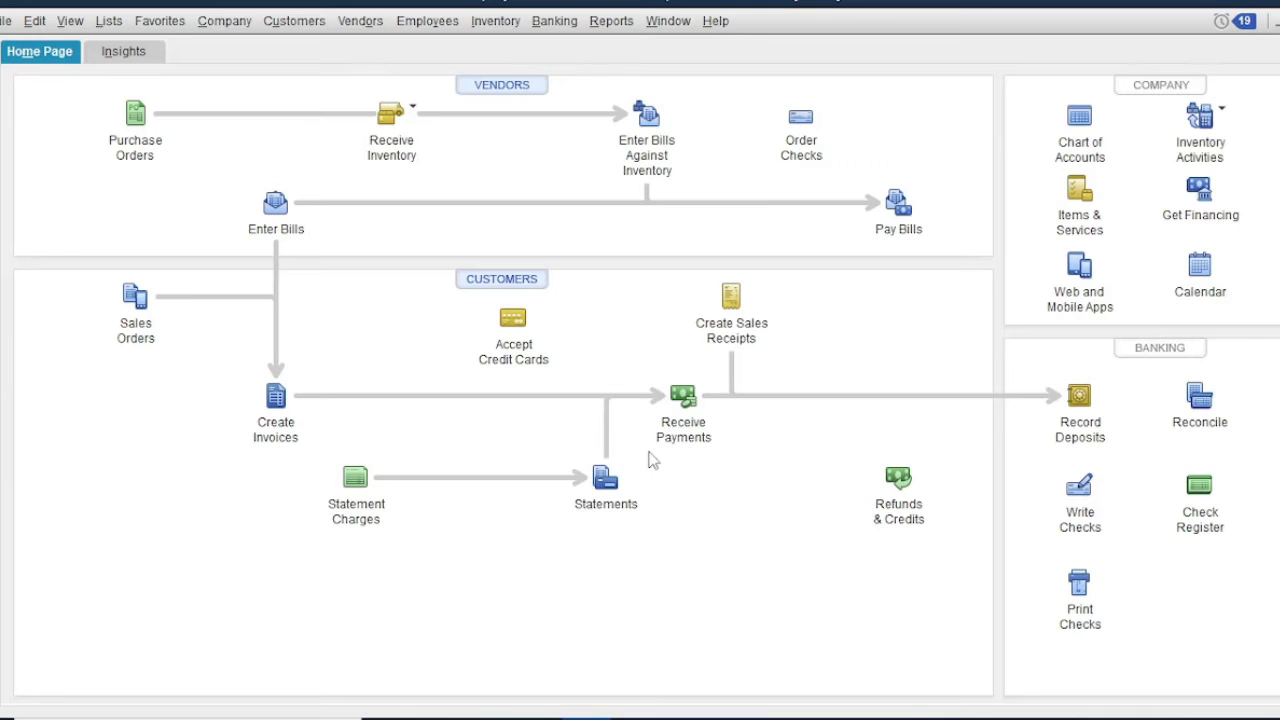
- Start customer statements dated 31/10/2022, covering the statement period from 01/10/2022 to 31/10/2022
click(606, 484)
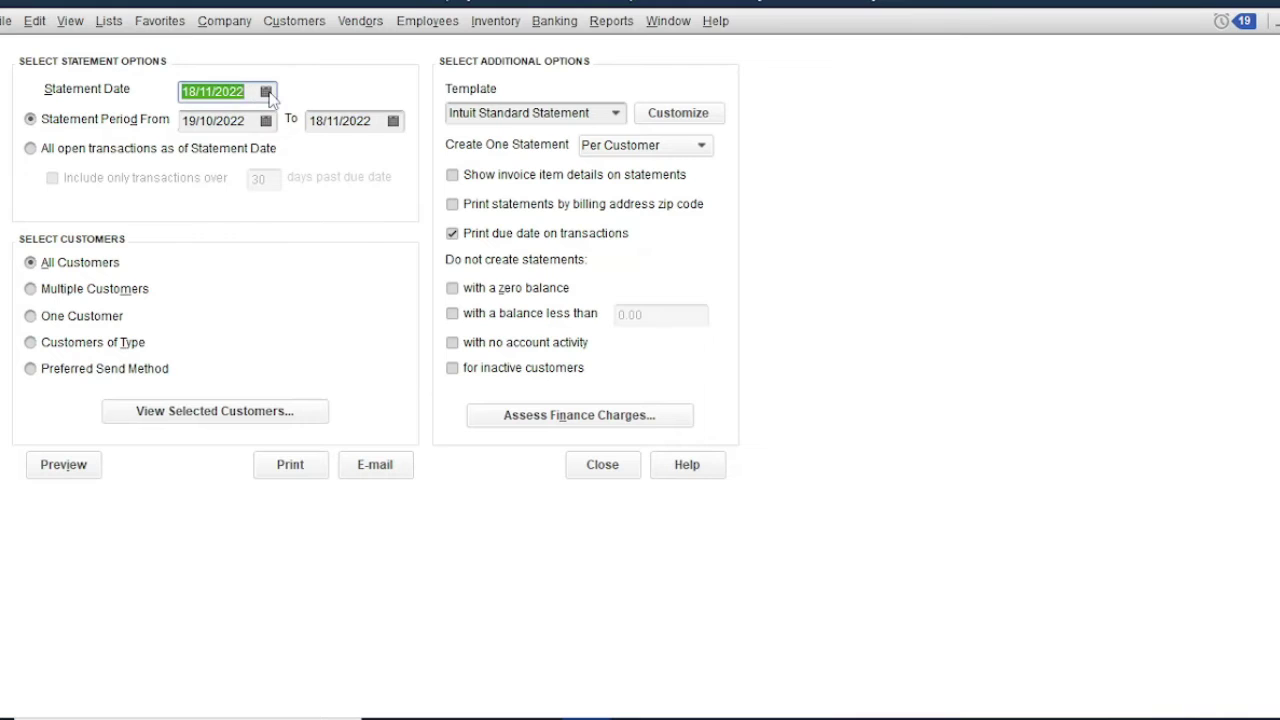
click(266, 91)
click(202, 125)
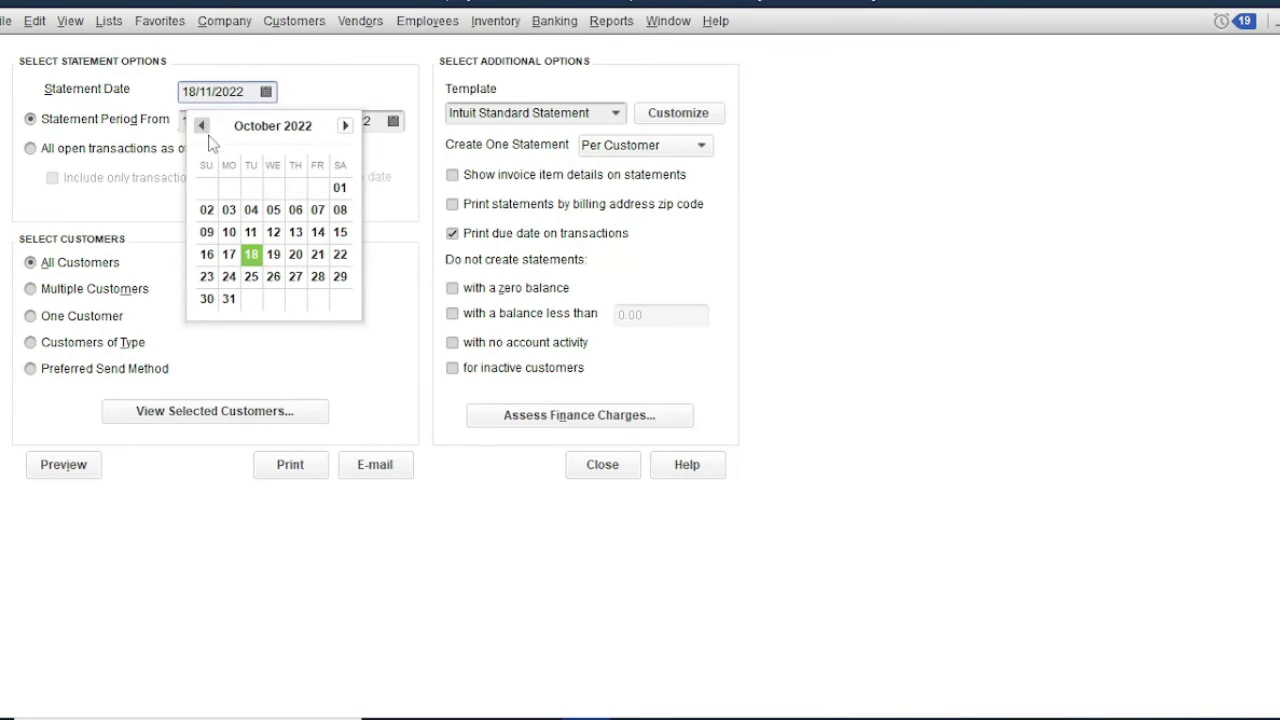
click(228, 300)
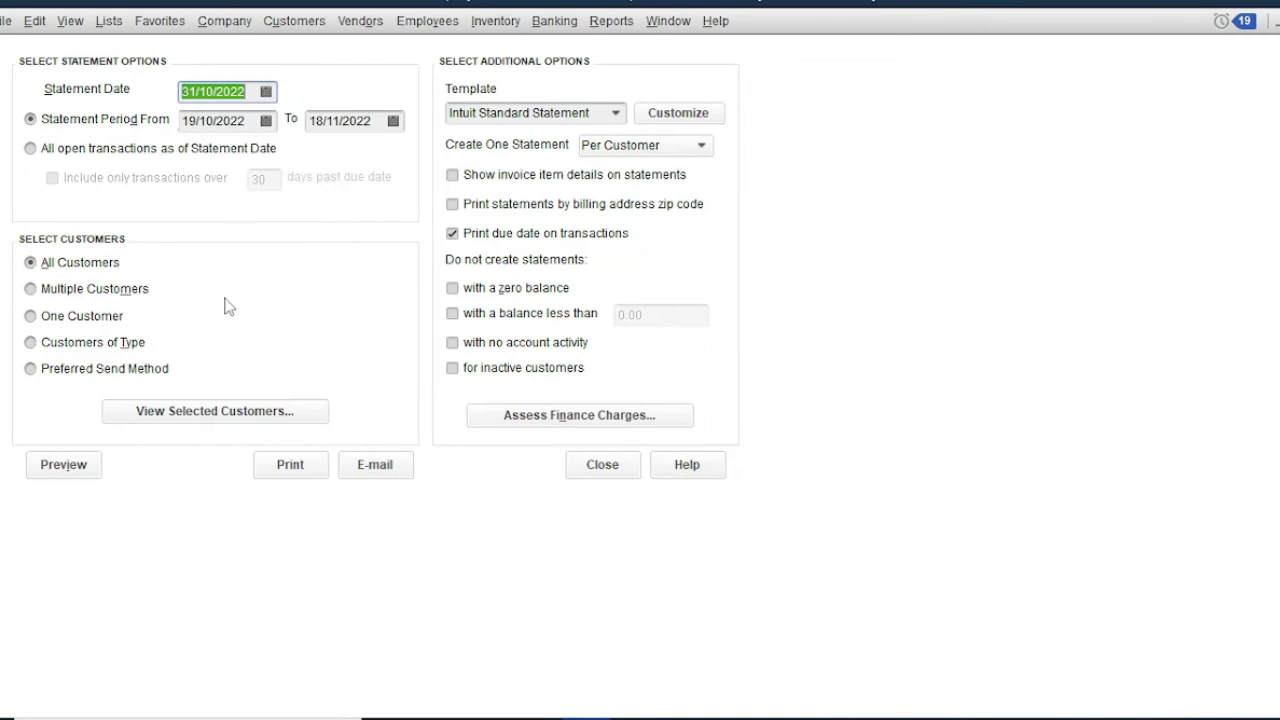
click(266, 121)
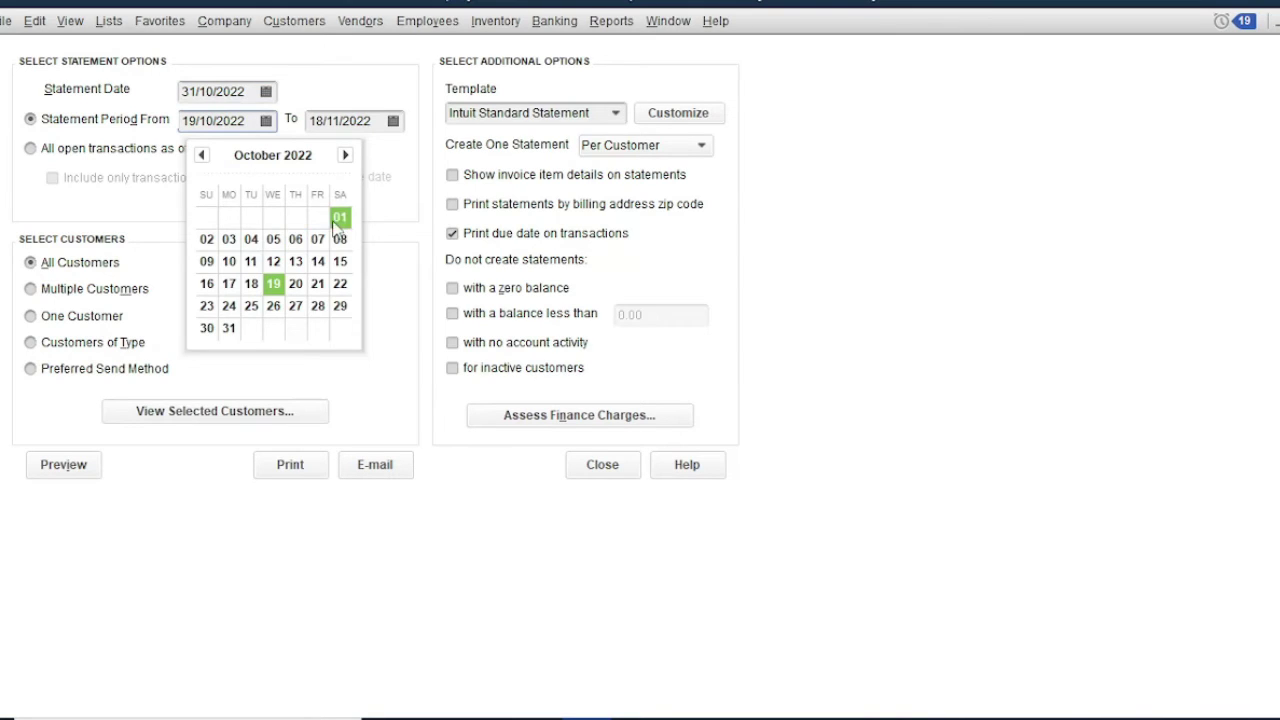
click(340, 217)
click(393, 121)
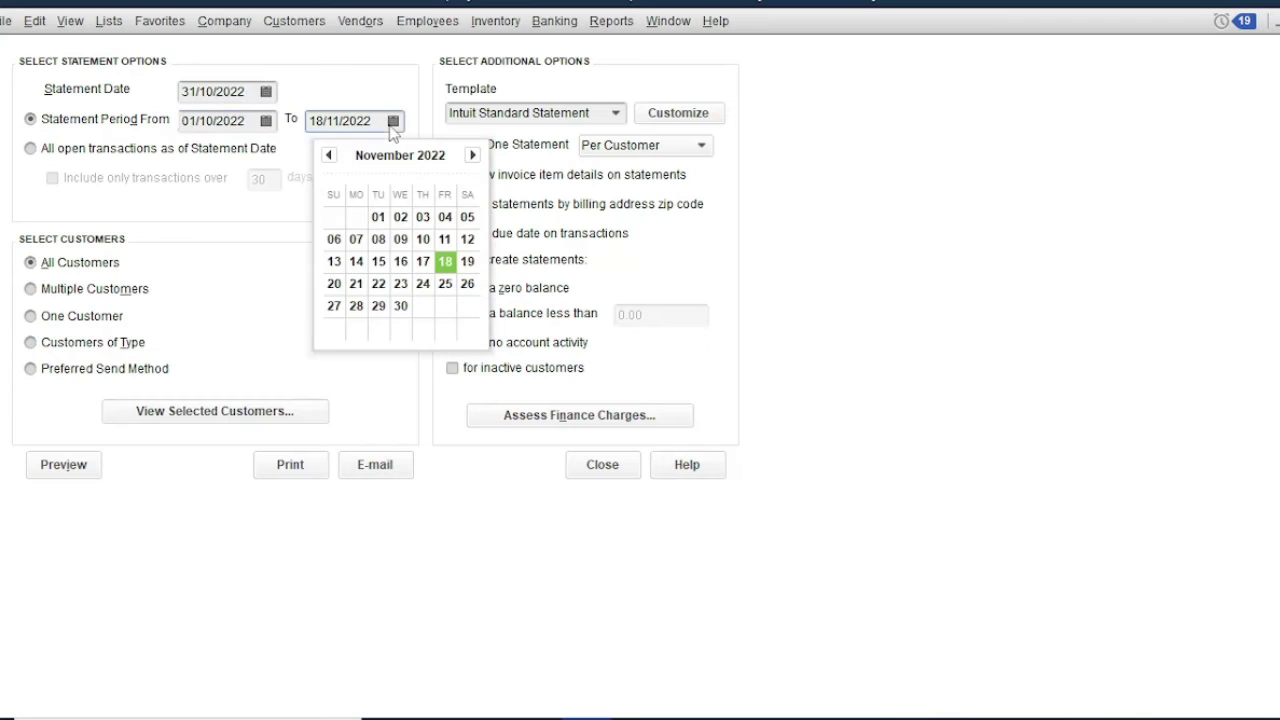
click(328, 155)
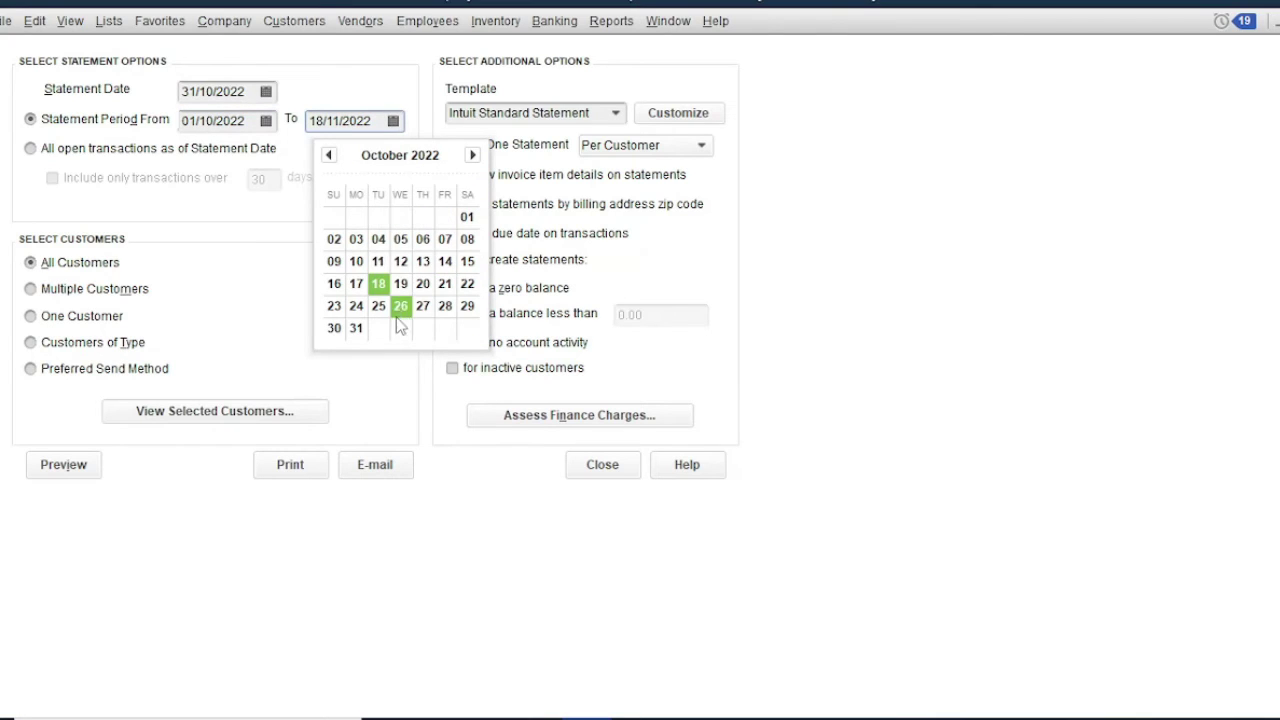
click(357, 329)
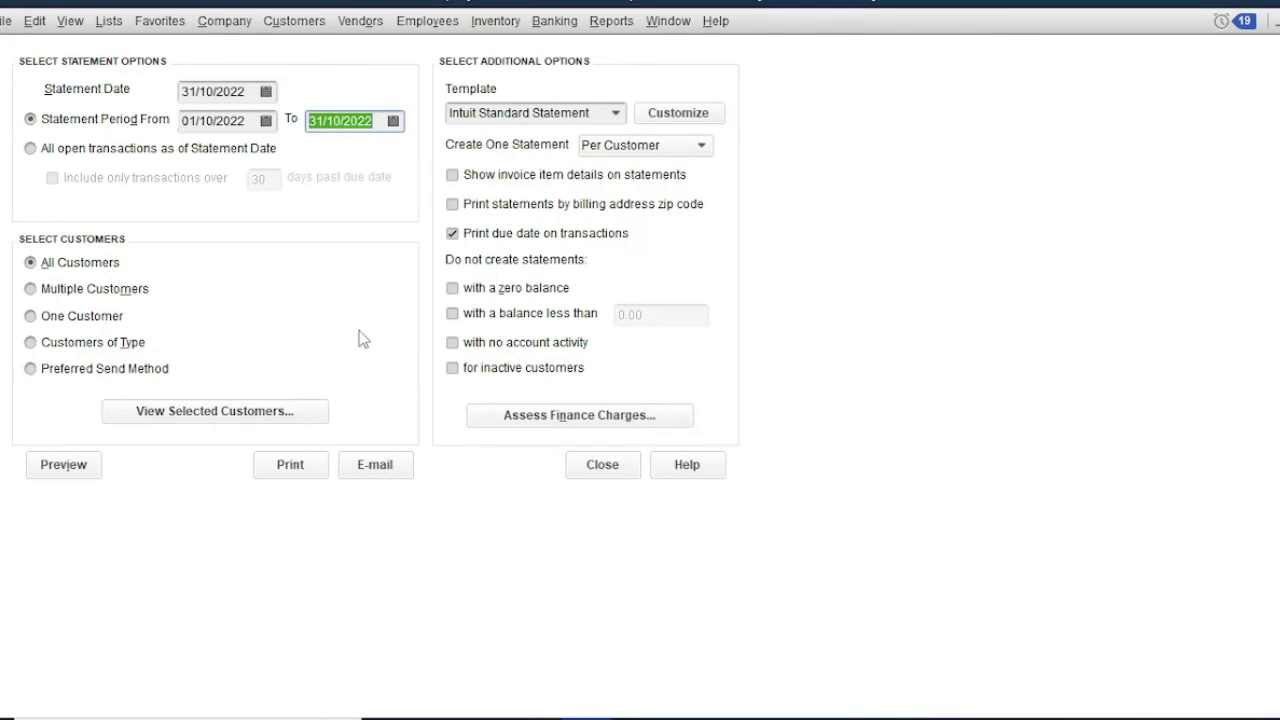
- Limit the statement to one customer, the first in the list, and preview it
click(31, 316)
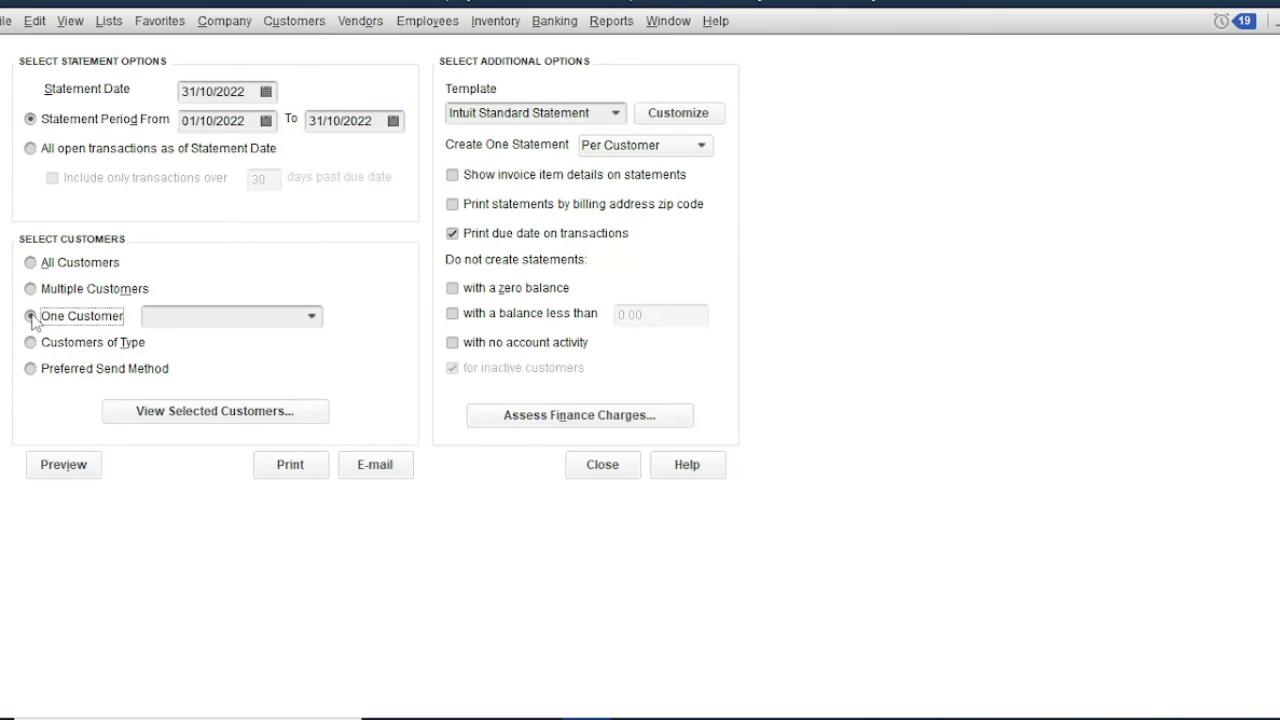
click(317, 320)
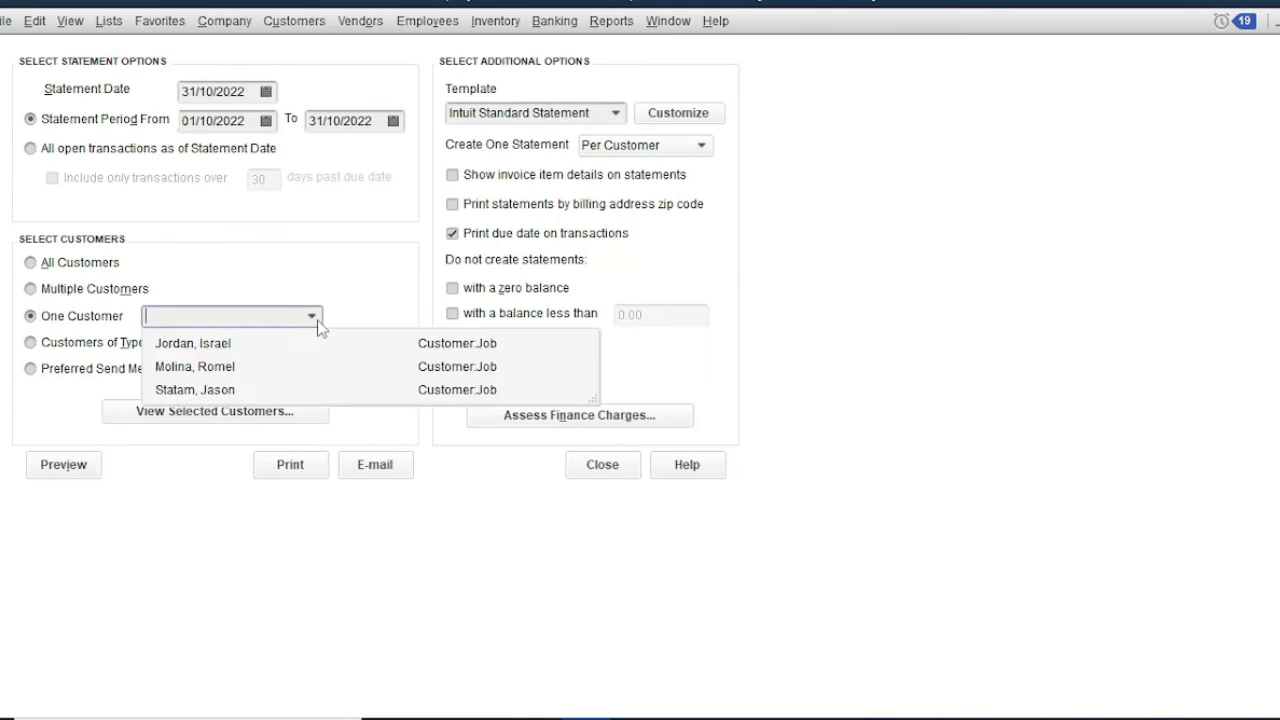
click(212, 347)
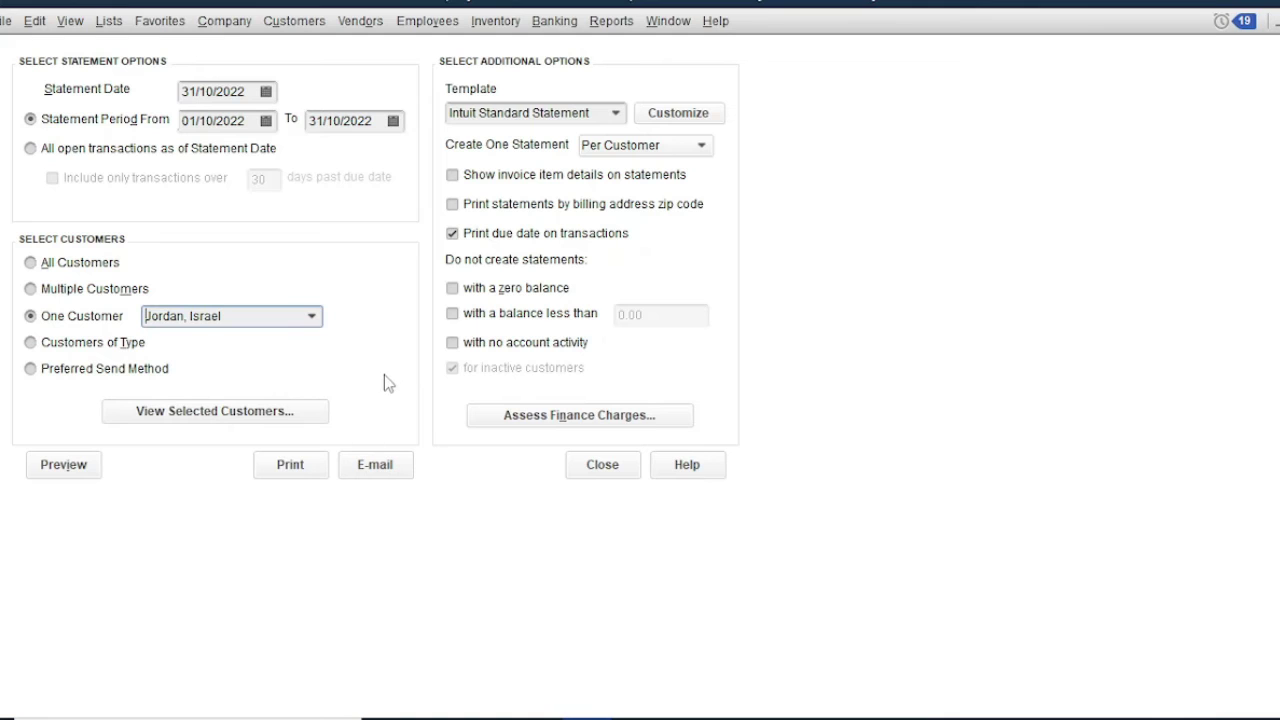
click(66, 466)
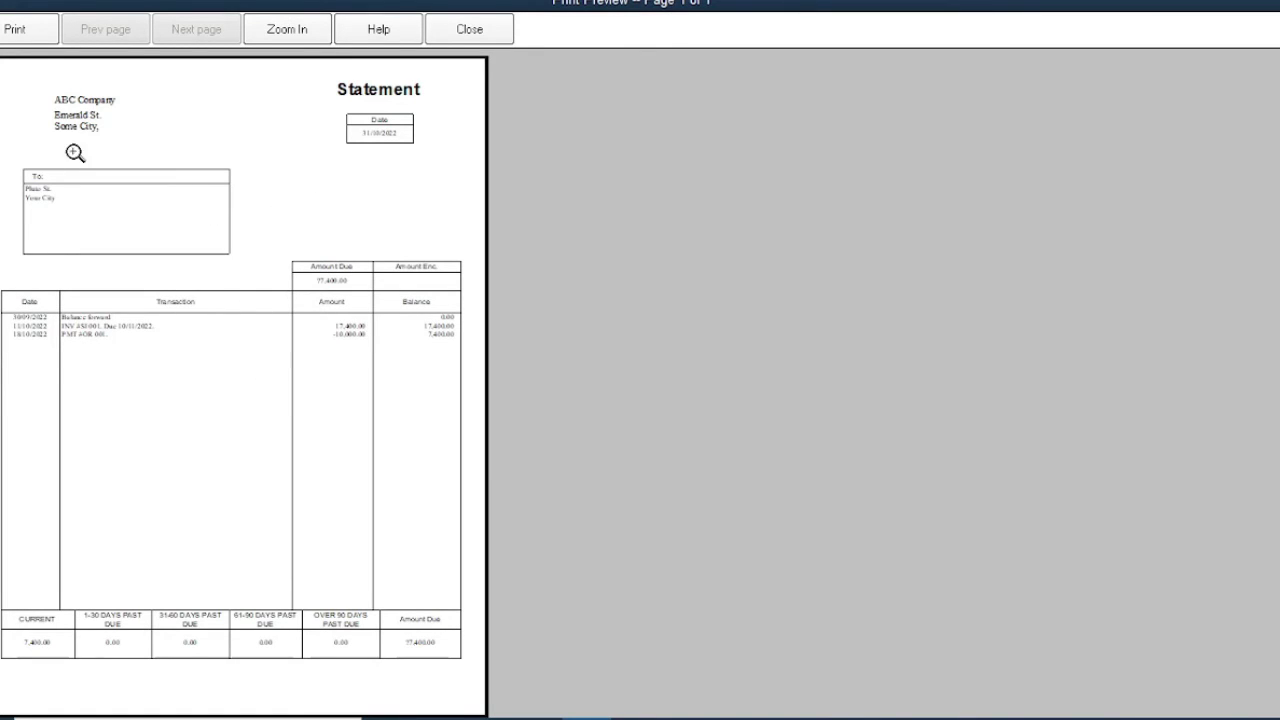
- Print the previewed statement to a PDF named with the customer's surname followed by "SOA October 2022", and dismiss the print check
click(18, 30)
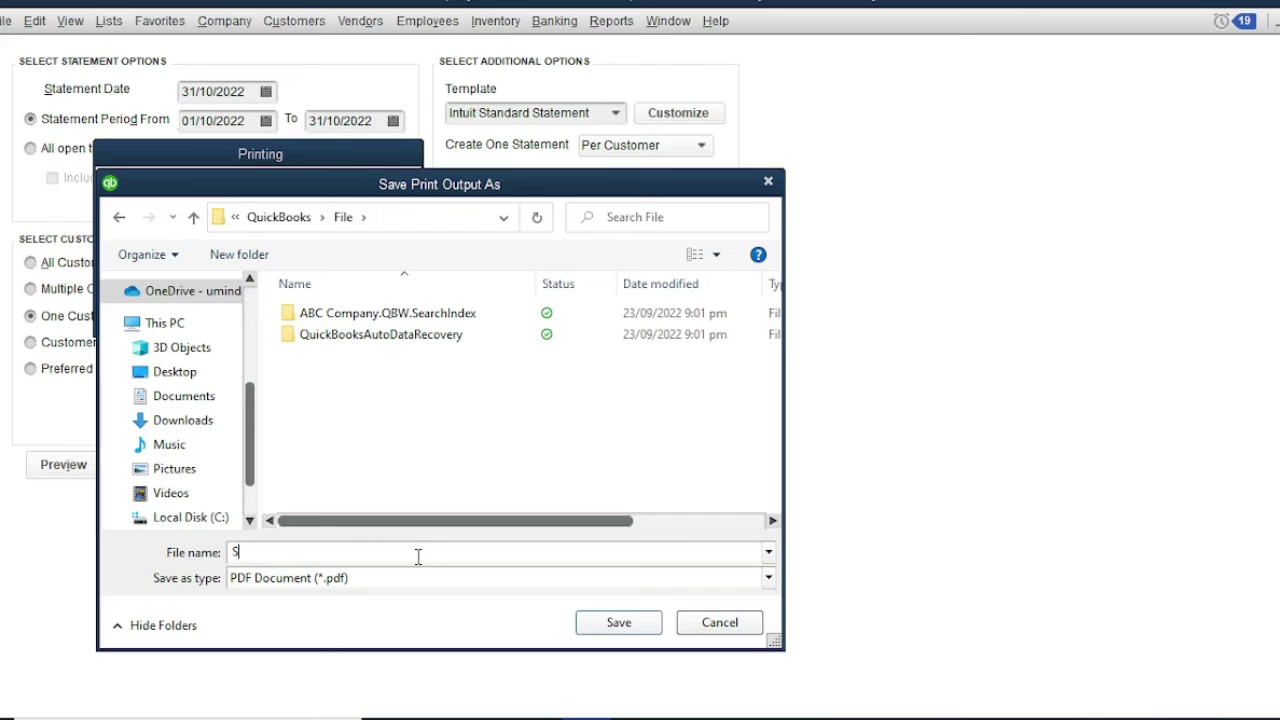
text(Jordan SOA October)
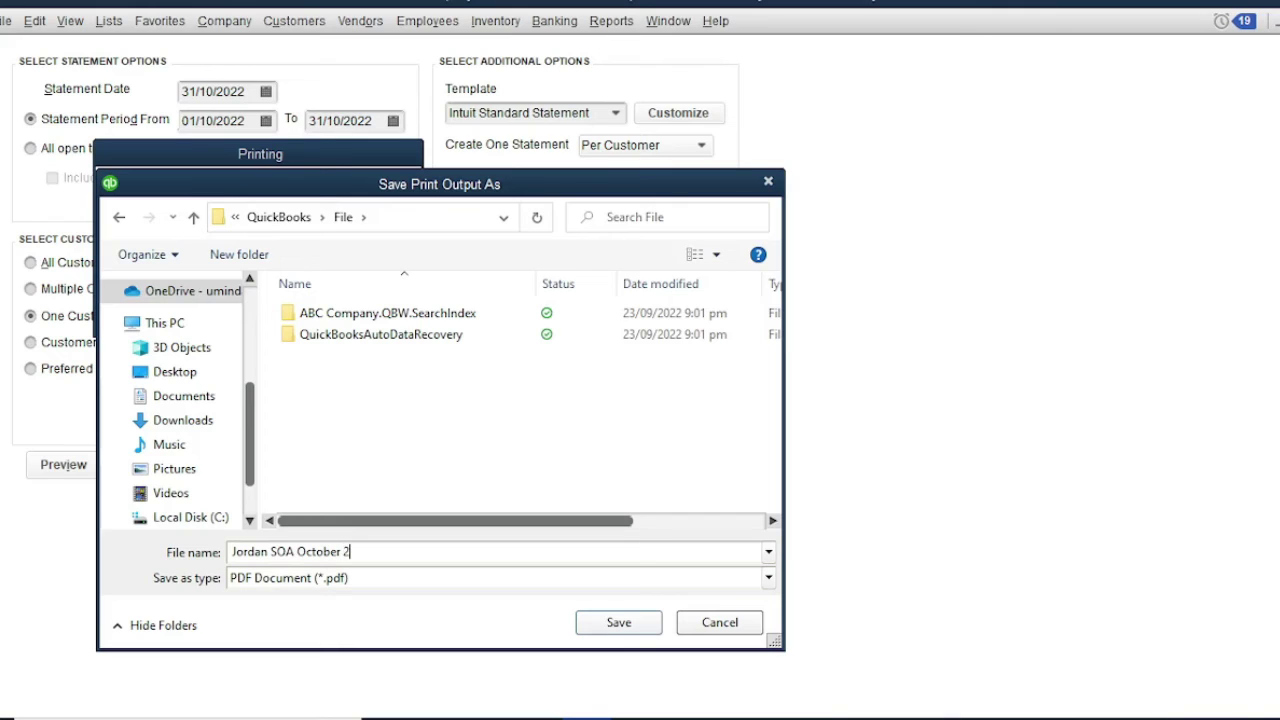
text(22)
click(631, 635)
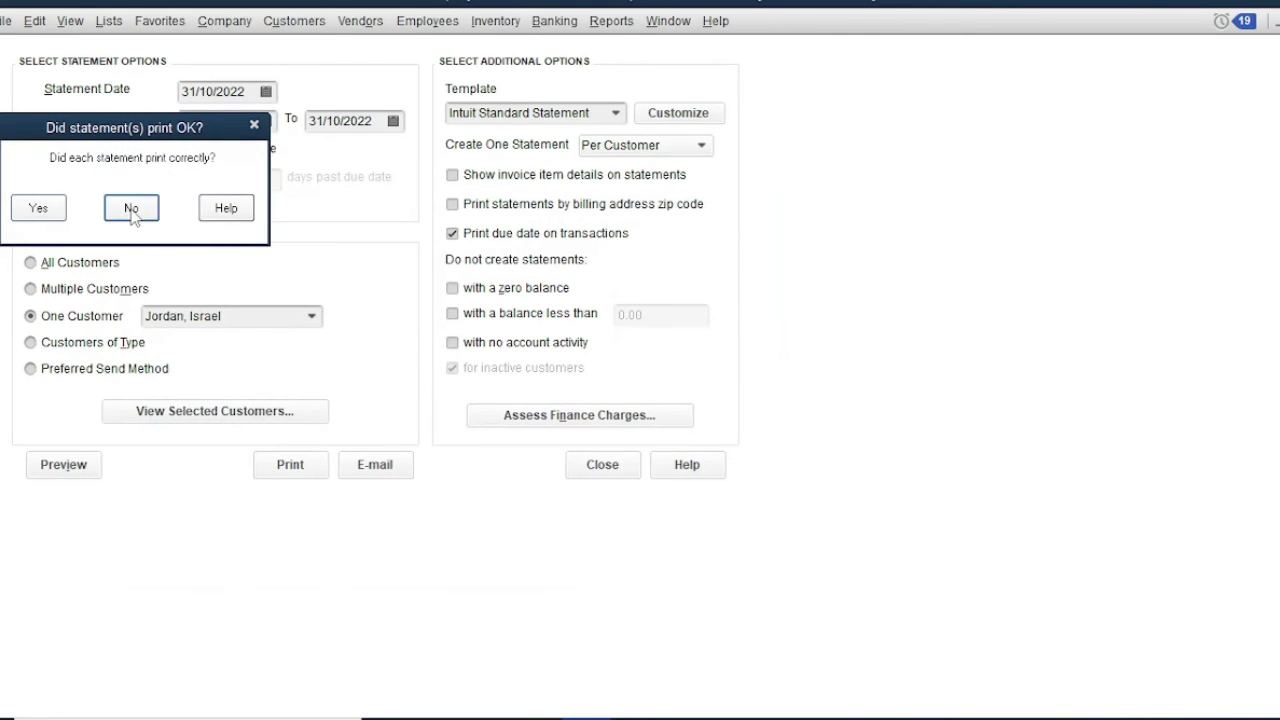
click(254, 126)
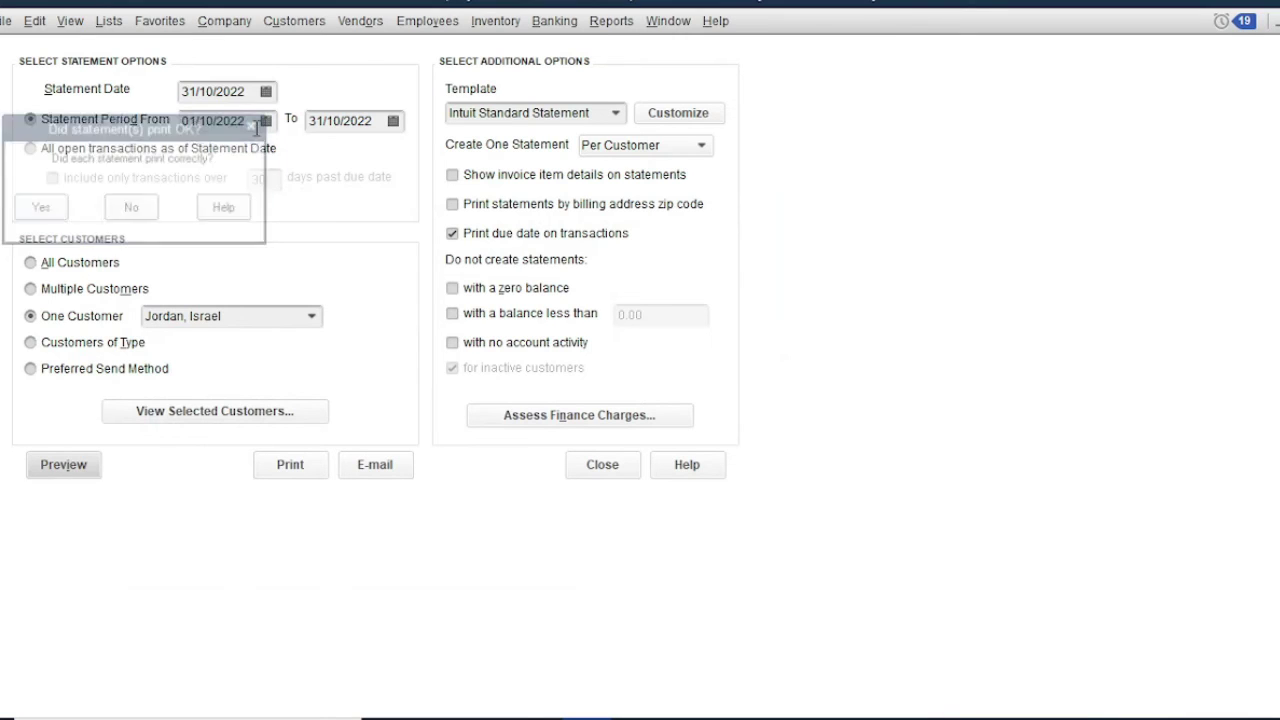
- Switch to the File folder in File Explorer, open the saved statement PDF and review its listed transactions
click(445, 714)
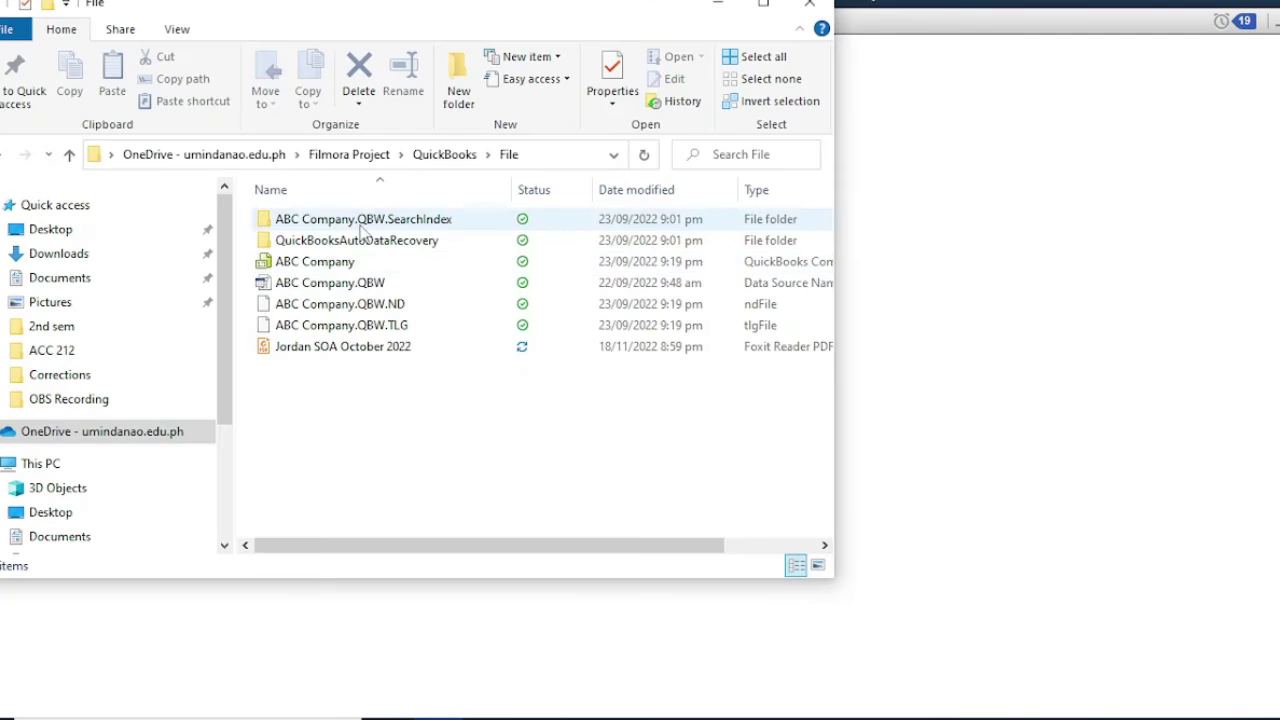
double_click(386, 350)
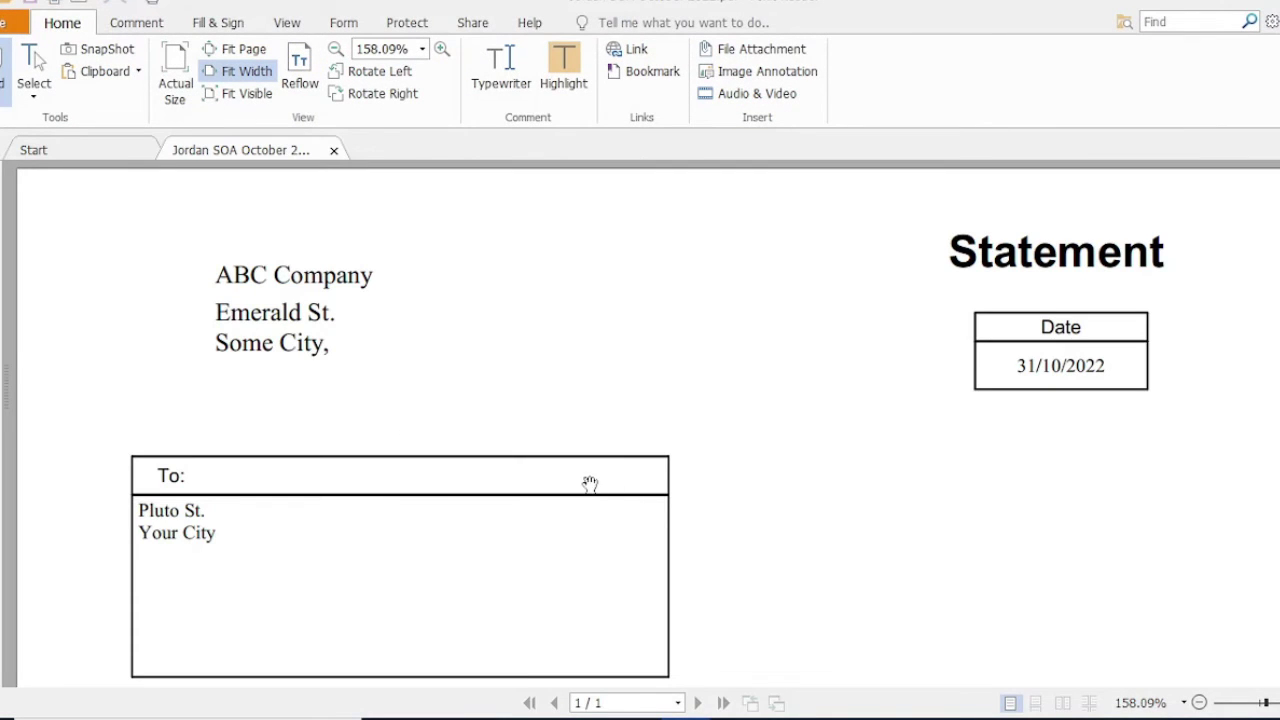
scroll(590, 478, down, 5)
scroll(592, 477, down, 6)
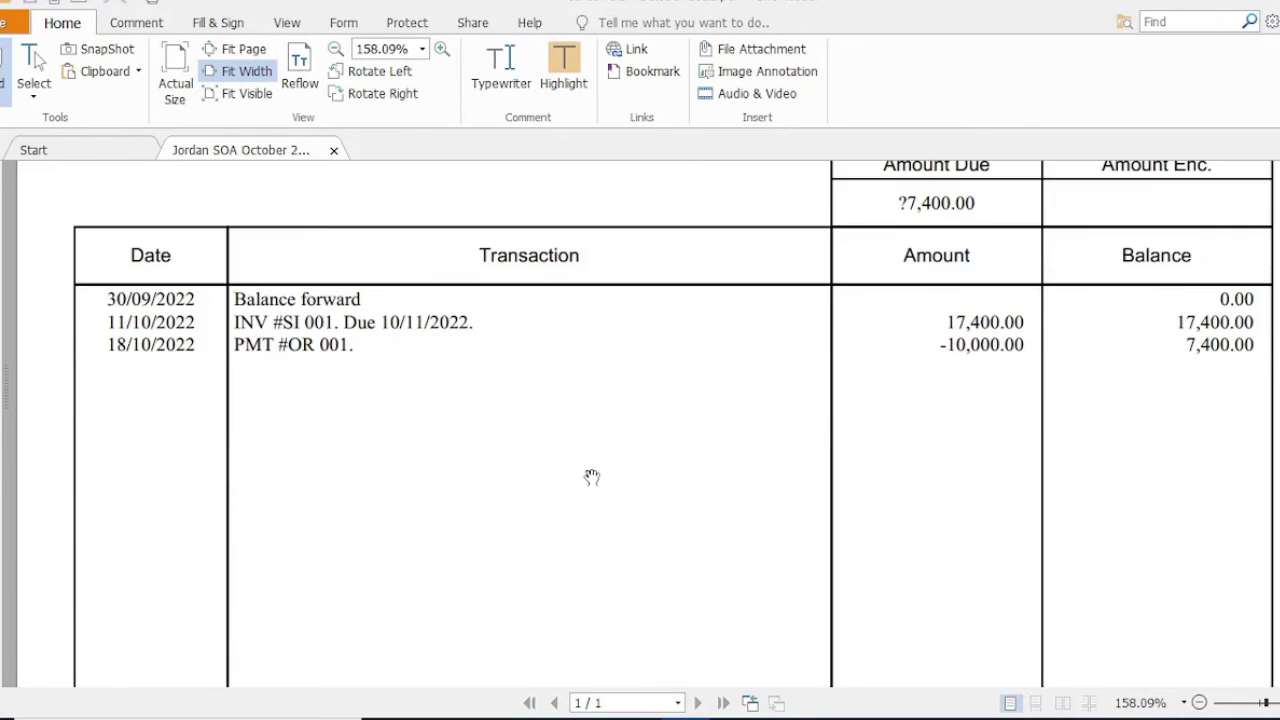
- Review the statement PDF from its date and address block through the transactions to the aging summary and amount due
scroll(592, 477, up, 4)
scroll(592, 477, up, 1)
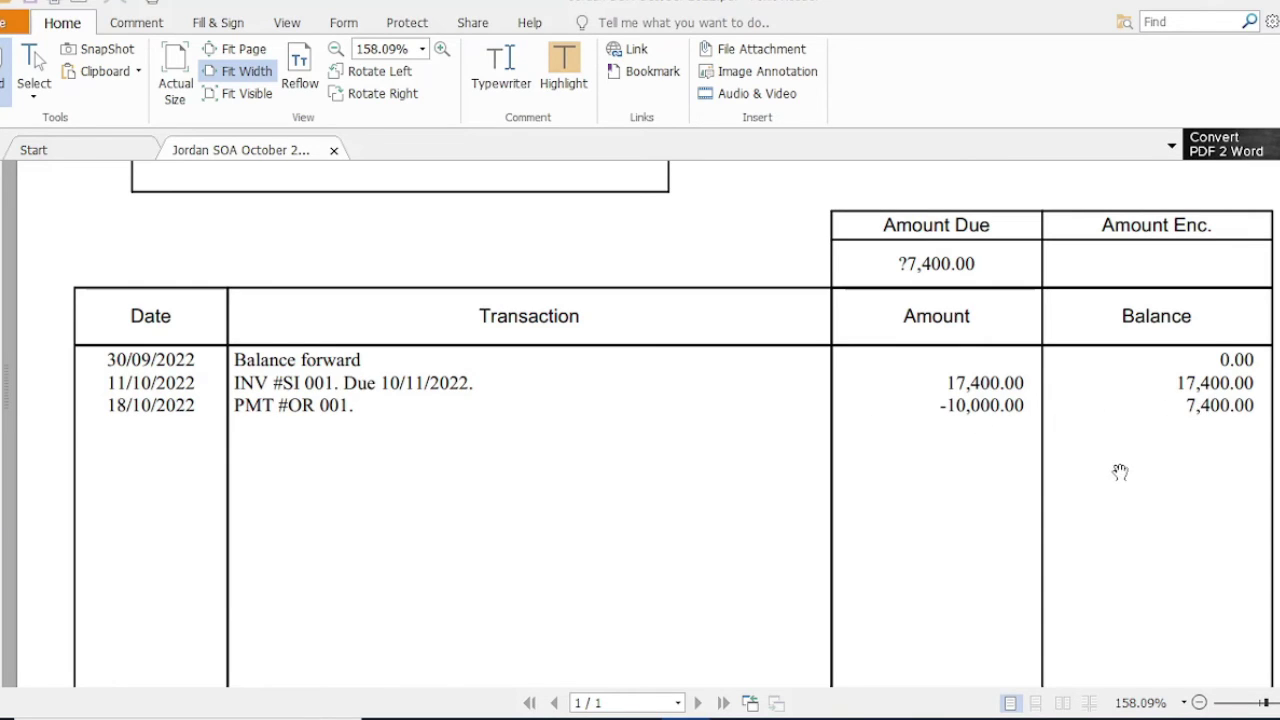
scroll(1120, 471, down, 5)
scroll(988, 498, up, 3)
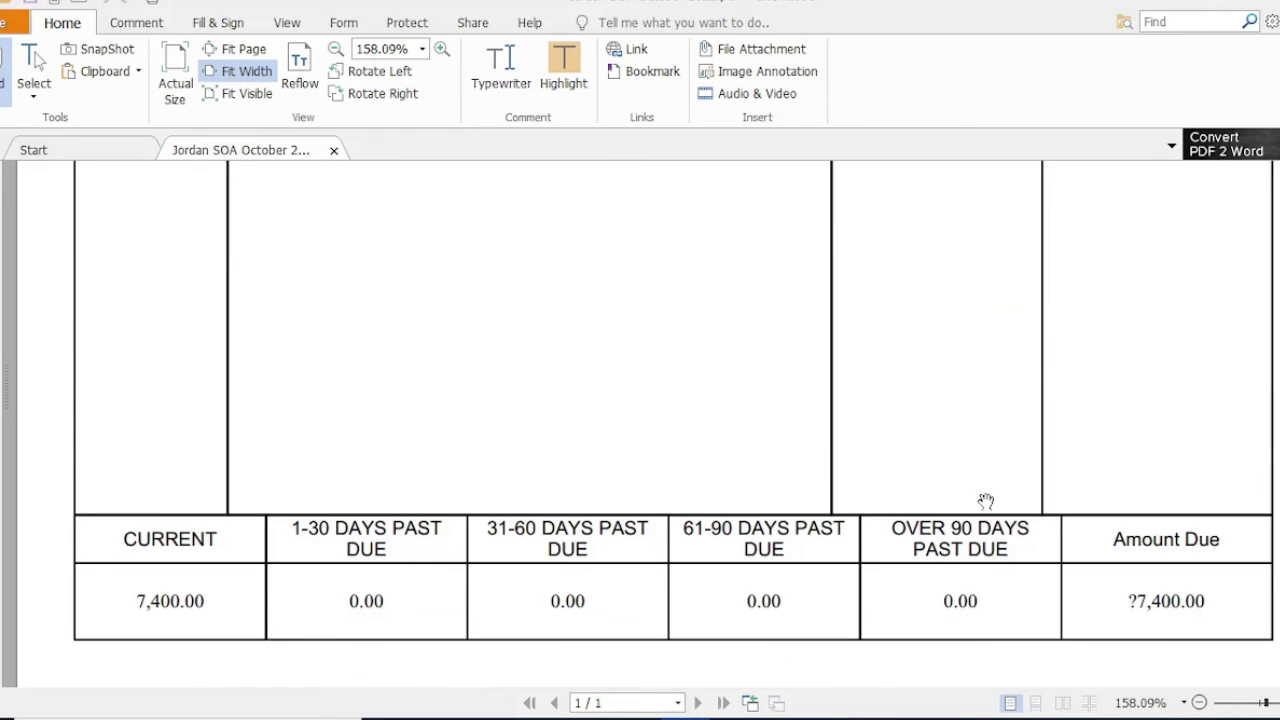
scroll(989, 495, down, 1)
scroll(991, 489, up, 5)
scroll(991, 487, up, 6)
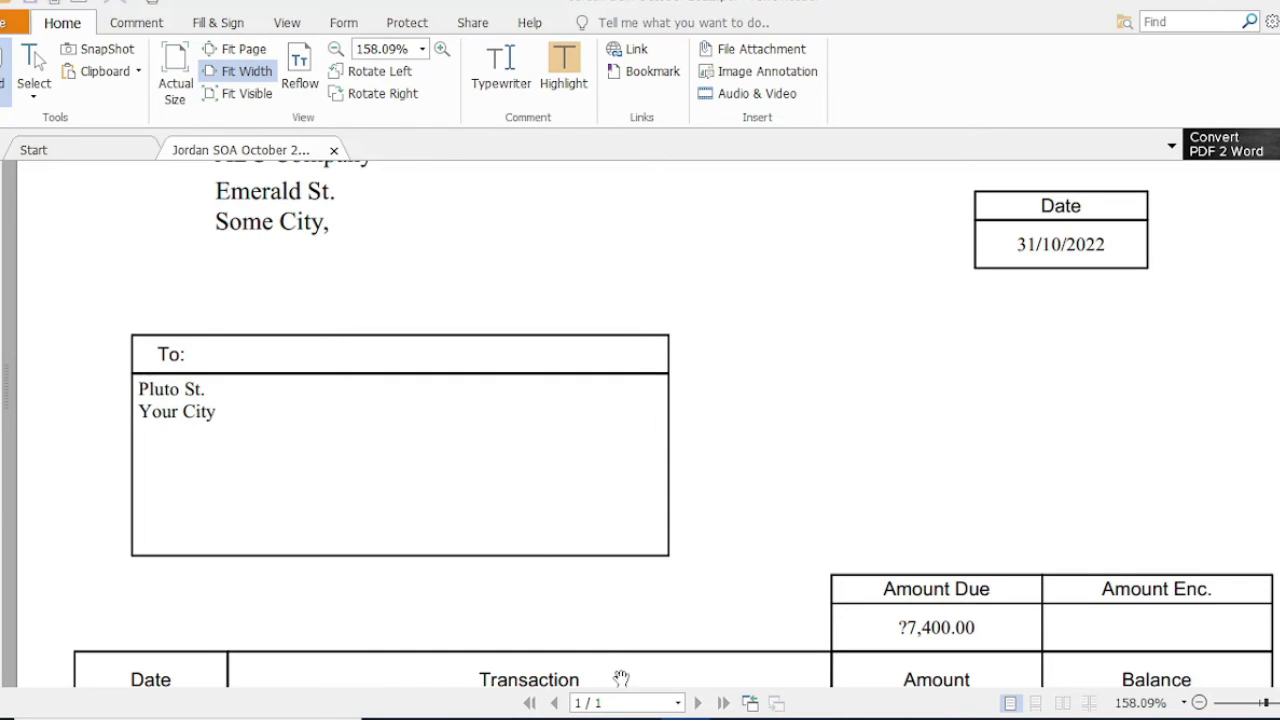
- Switch back to QuickBooks and return from the statement settings to the Home Page
mouse_move(583, 715)
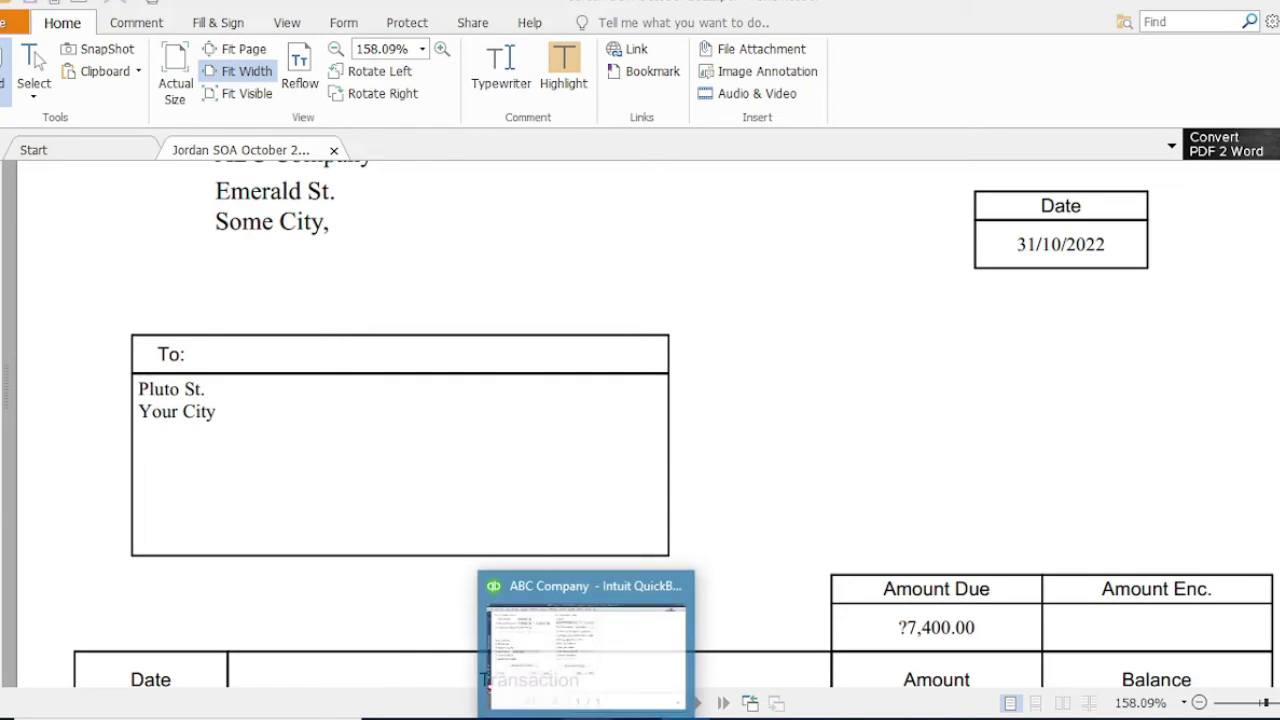
click(583, 640)
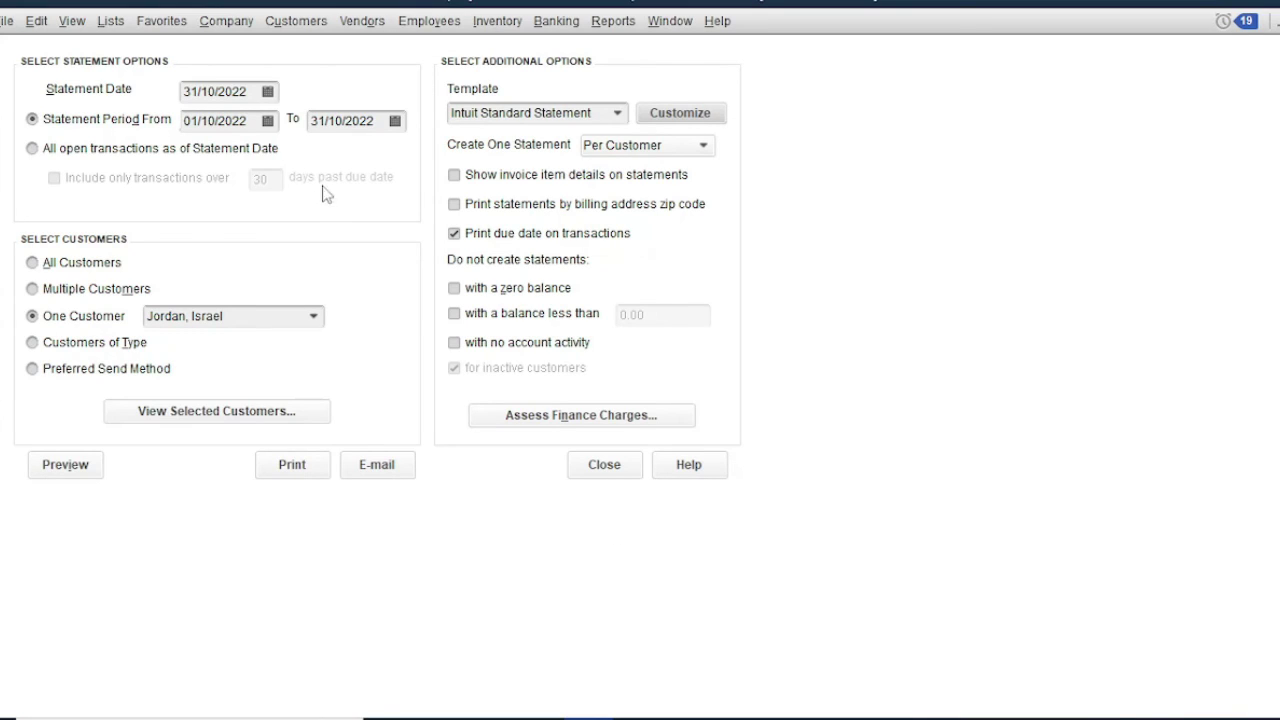
click(227, 26)
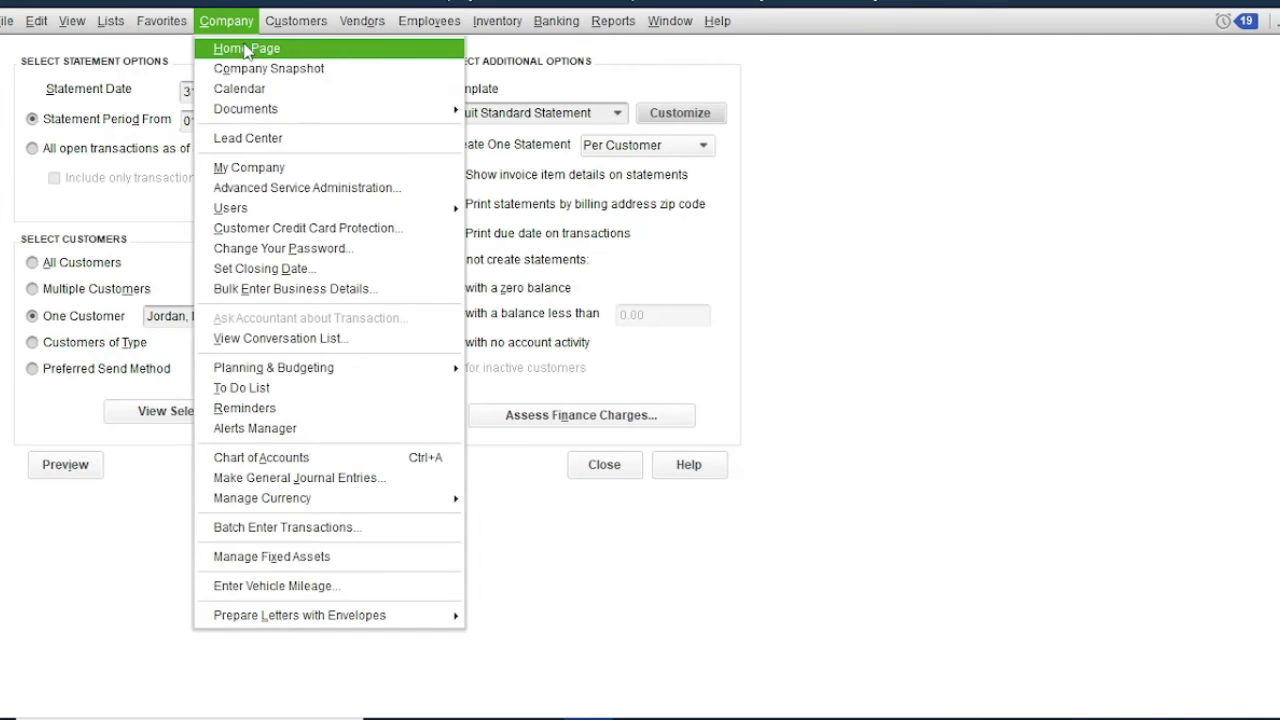
click(245, 49)
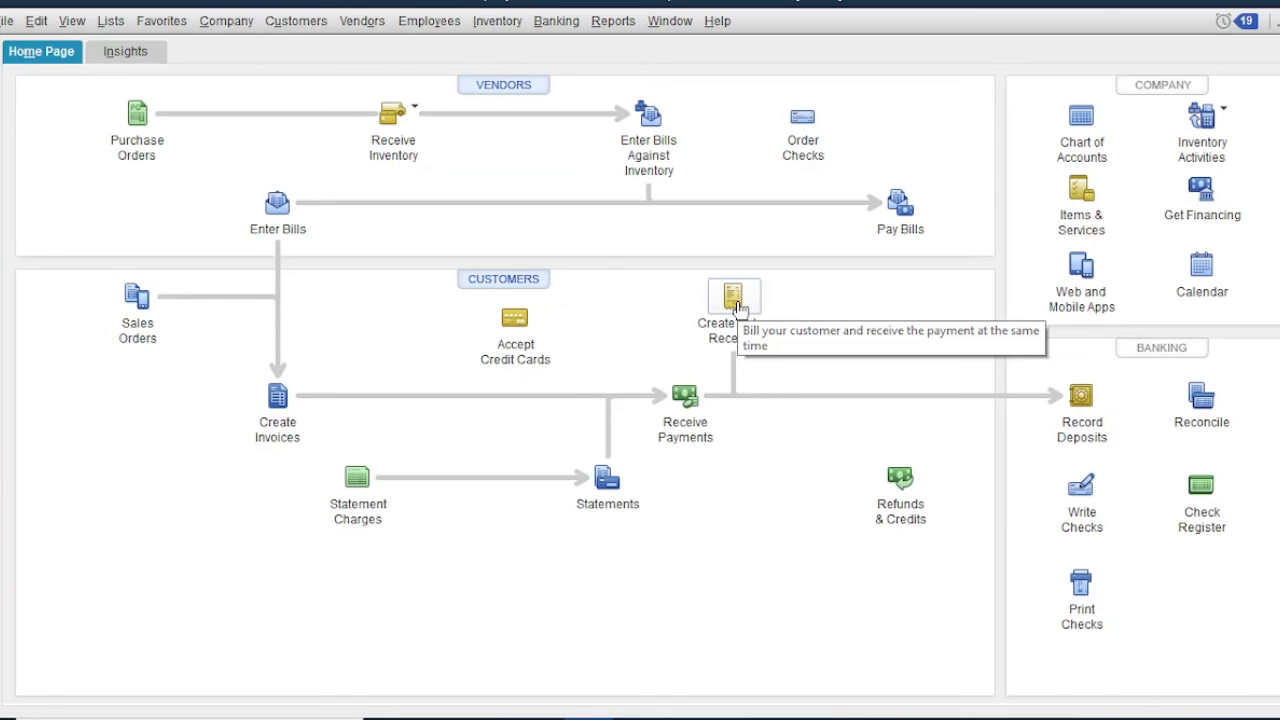
- Start a sales receipt for the last customer in the list, dated 14/10/2022
click(736, 304)
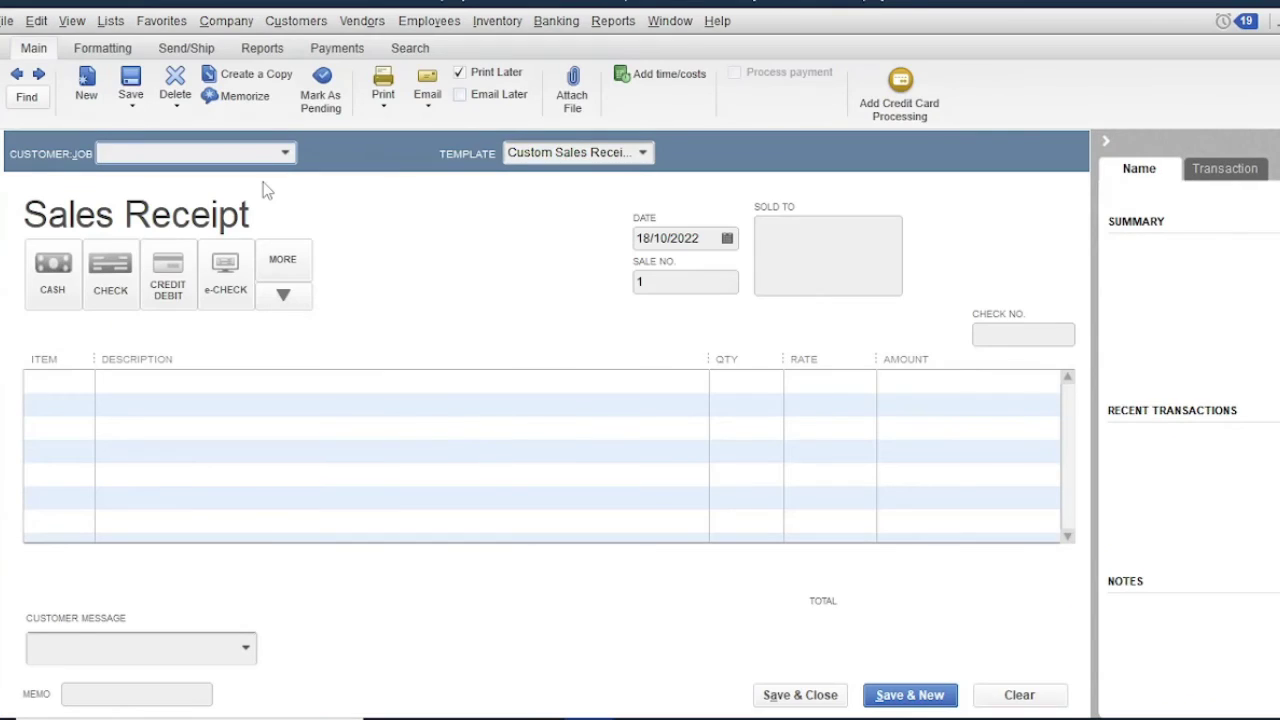
click(285, 155)
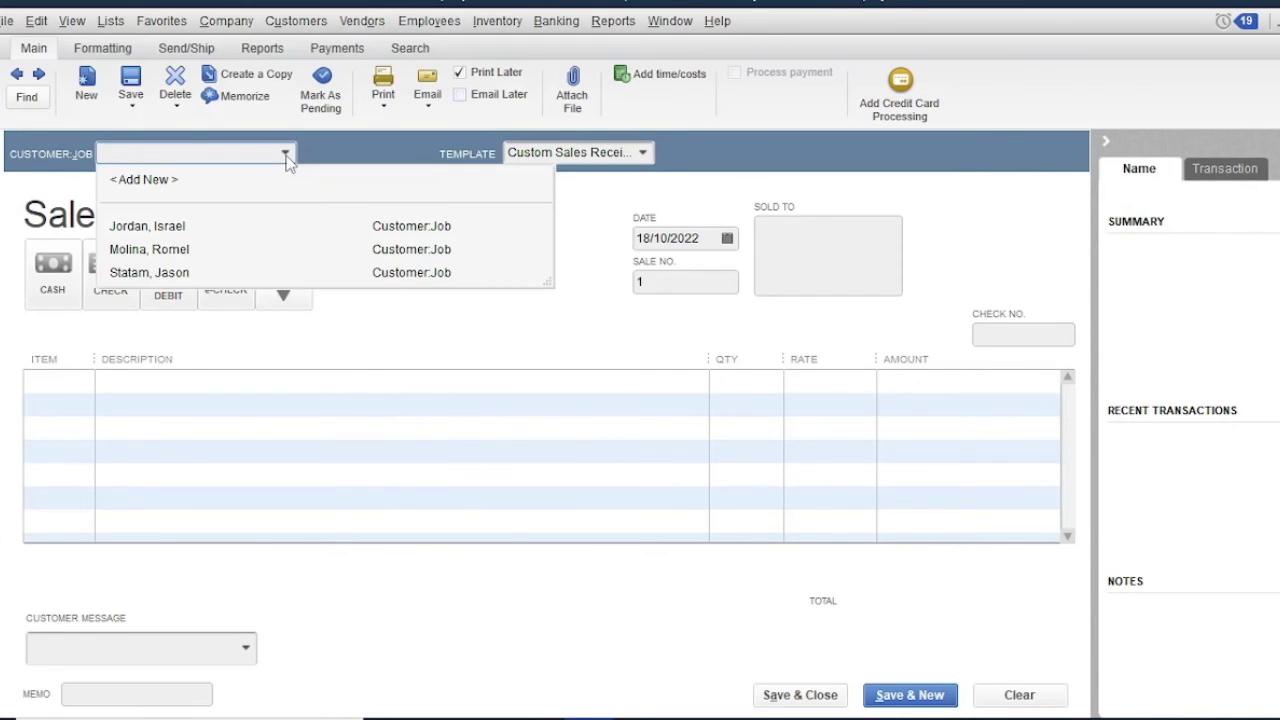
click(150, 273)
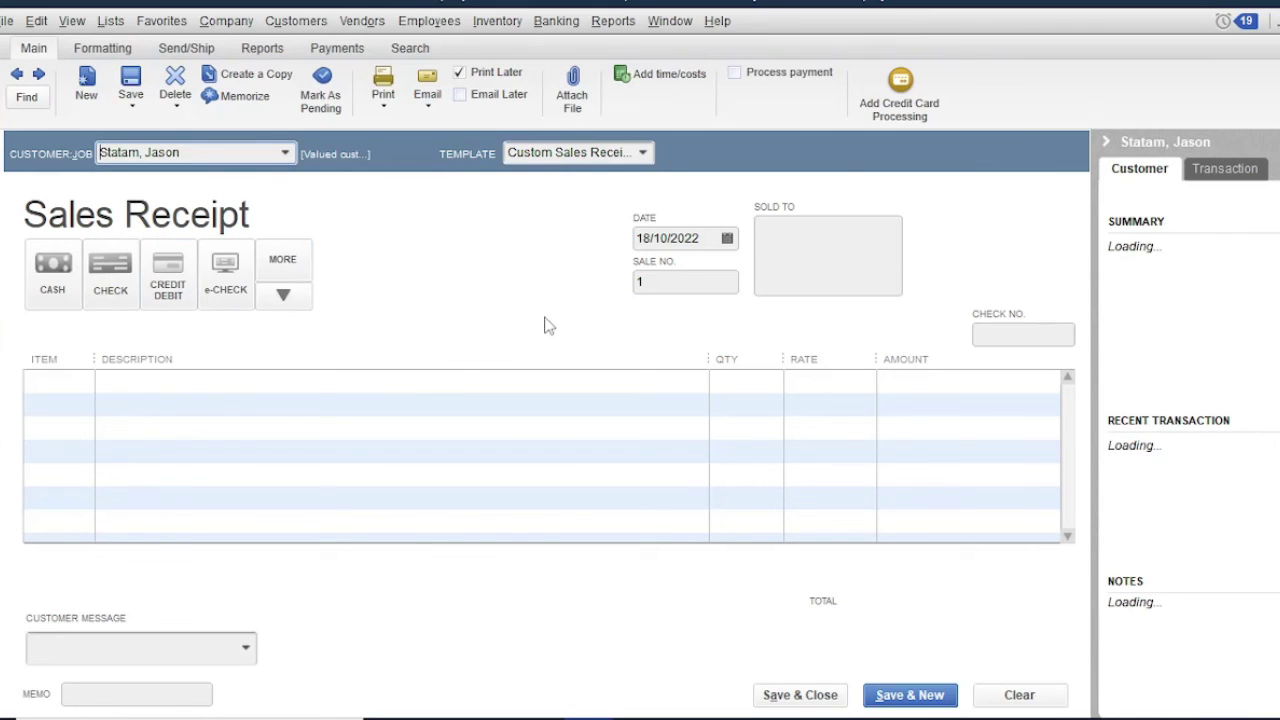
click(66, 381)
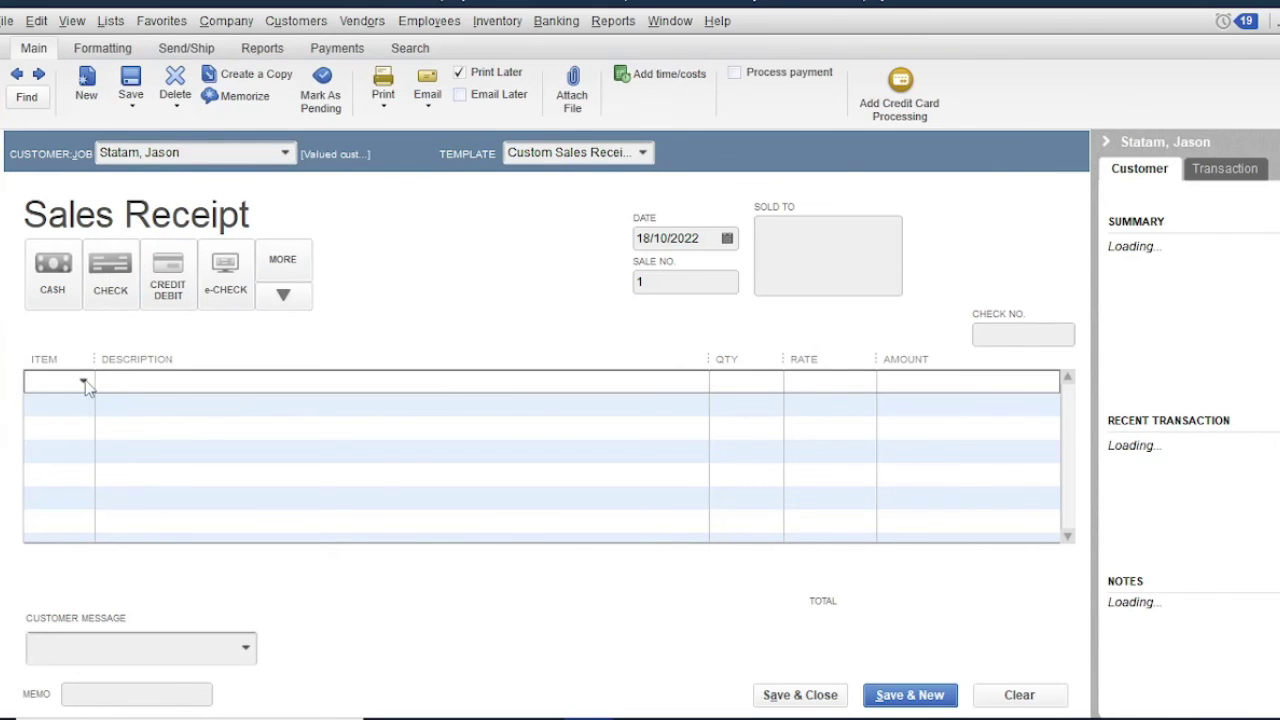
click(727, 239)
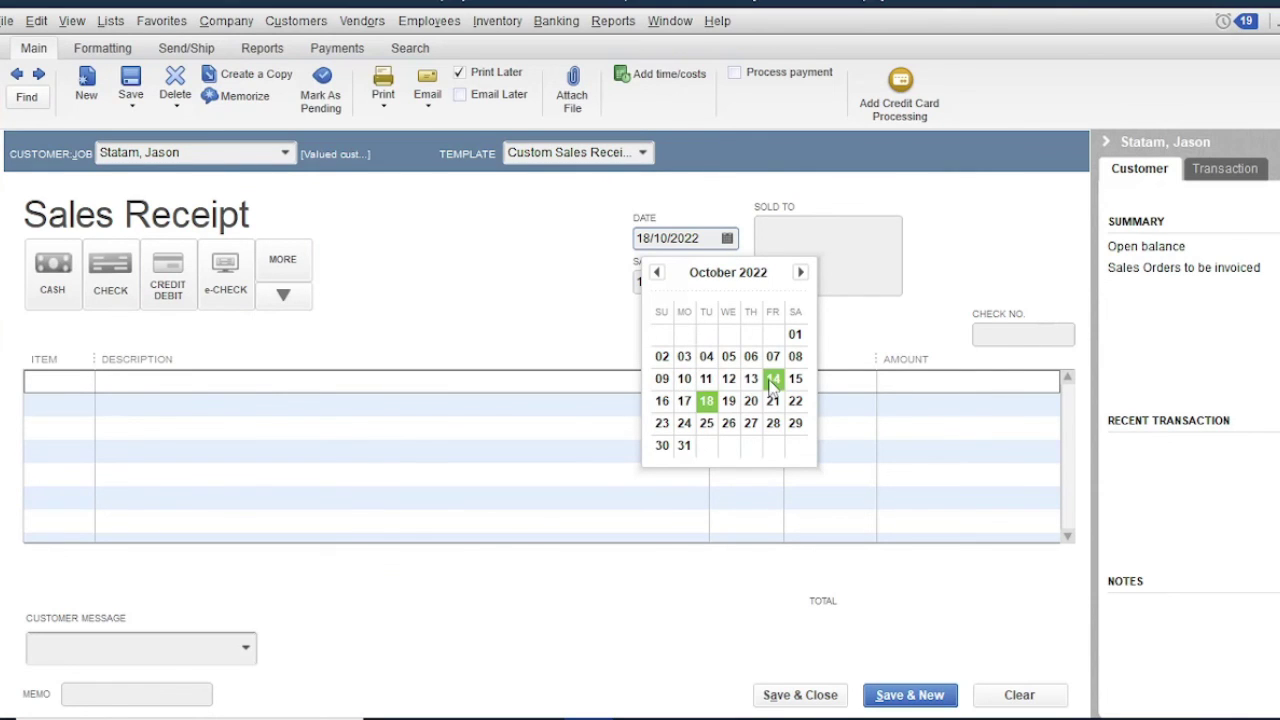
click(772, 384)
- Add the Change Oil Promo group item to the sales receipt, then save and close it
click(85, 384)
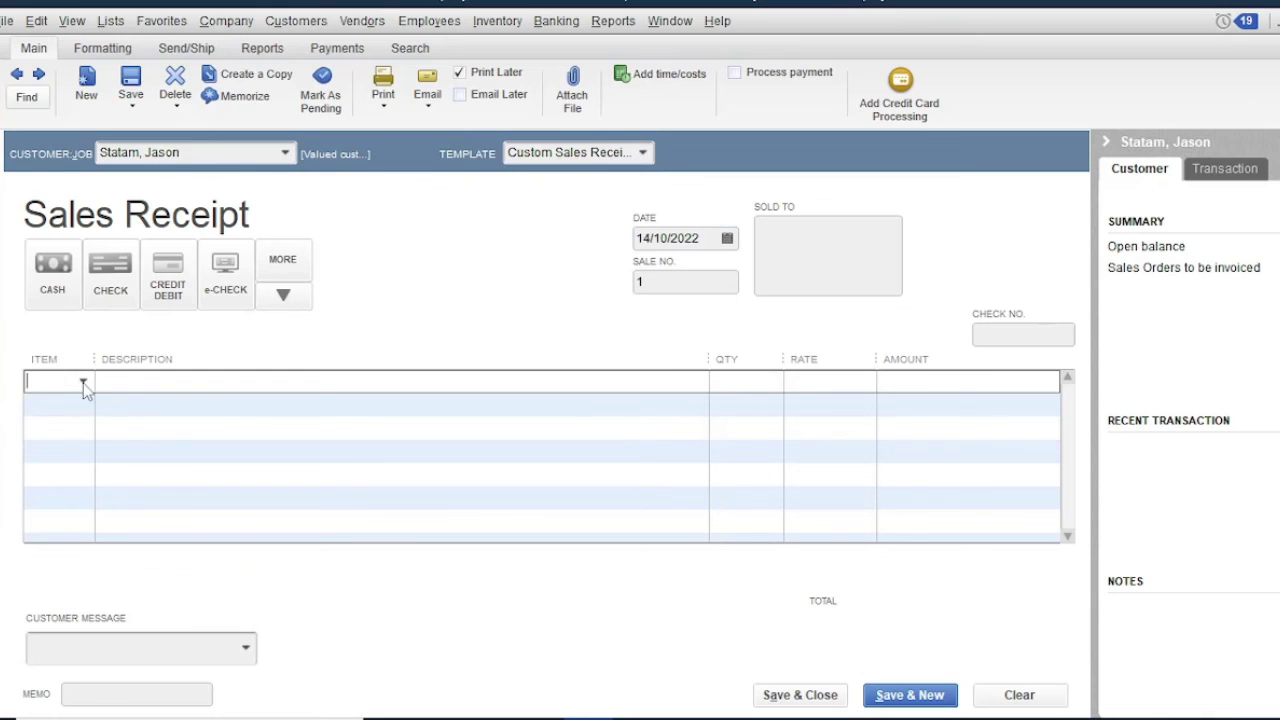
click(84, 386)
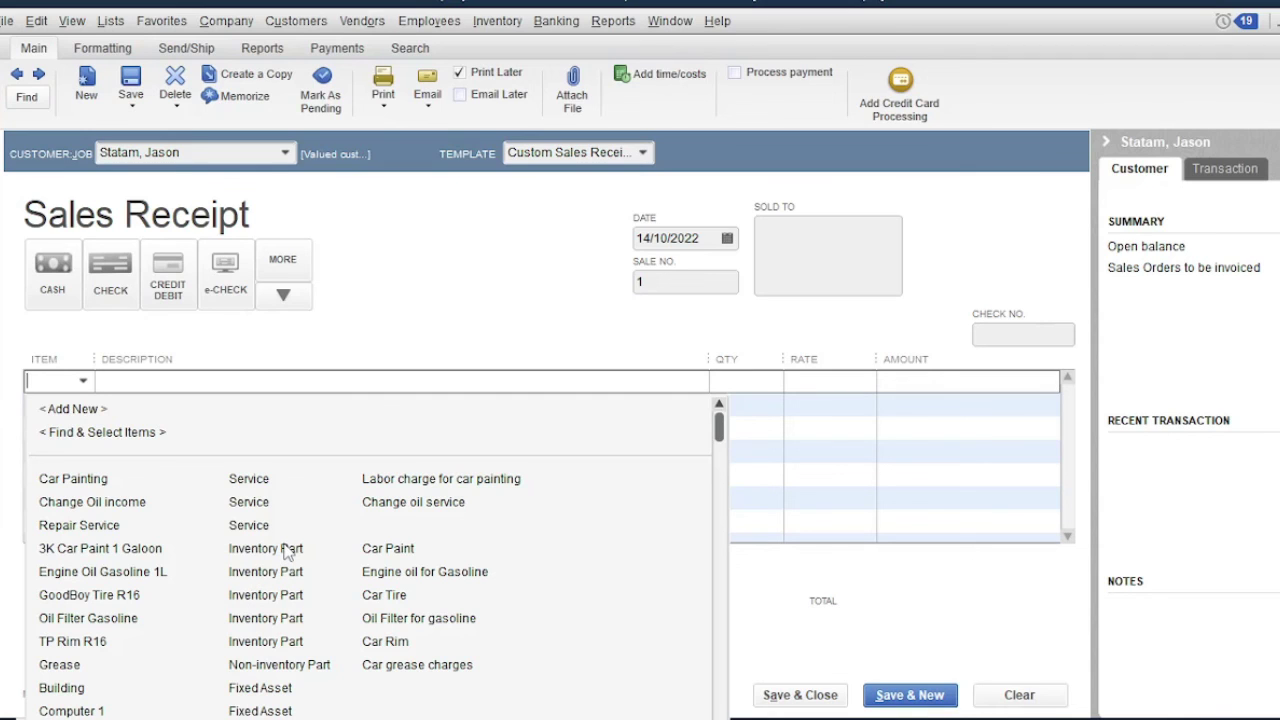
scroll(292, 600, down, 3)
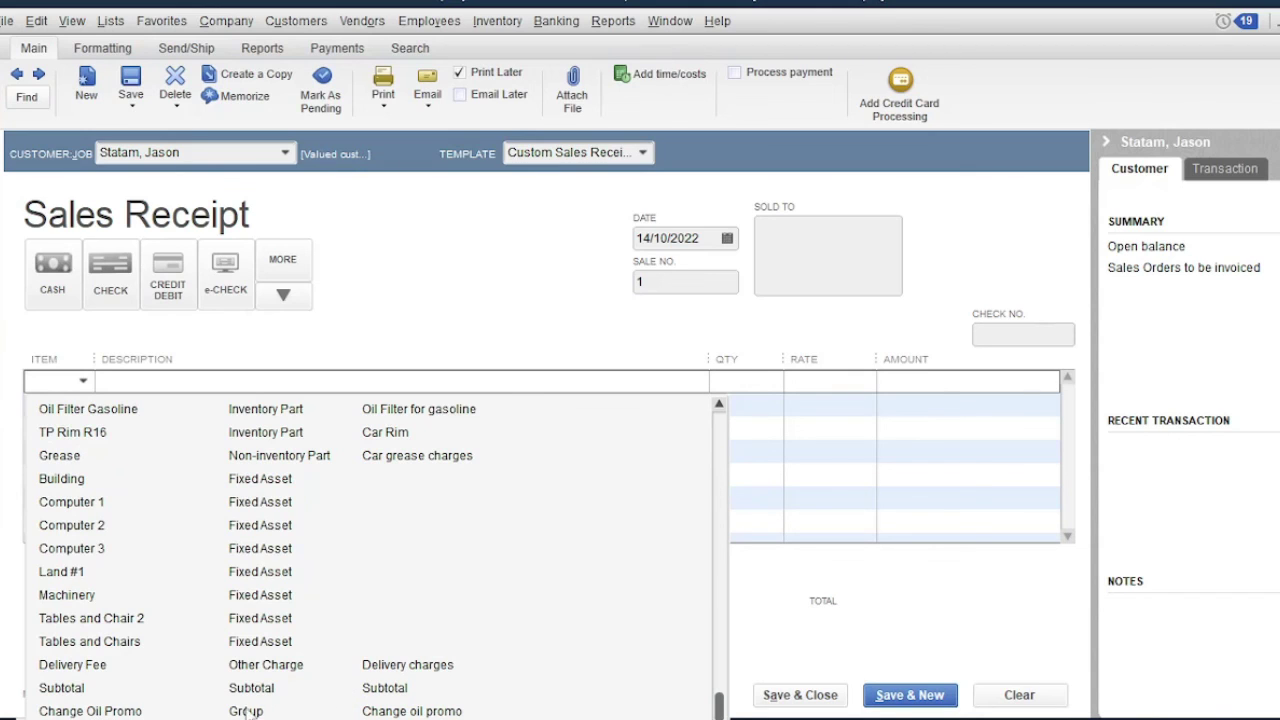
click(245, 711)
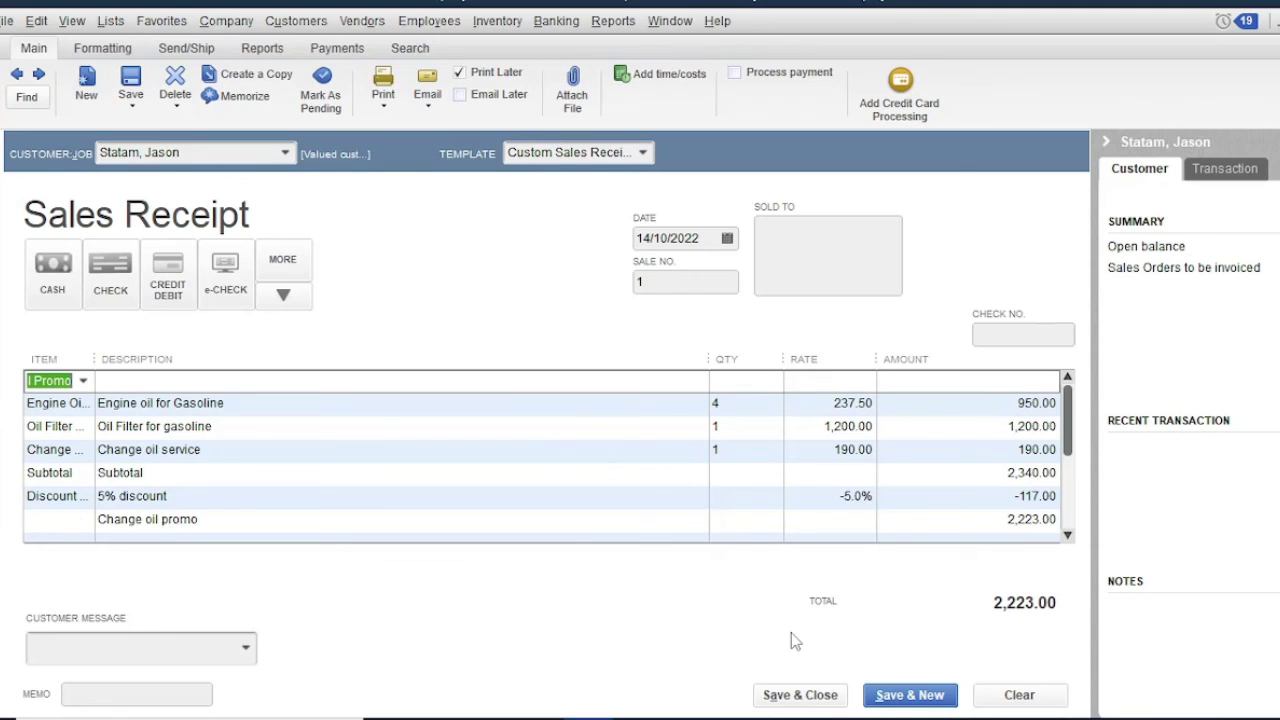
click(798, 697)
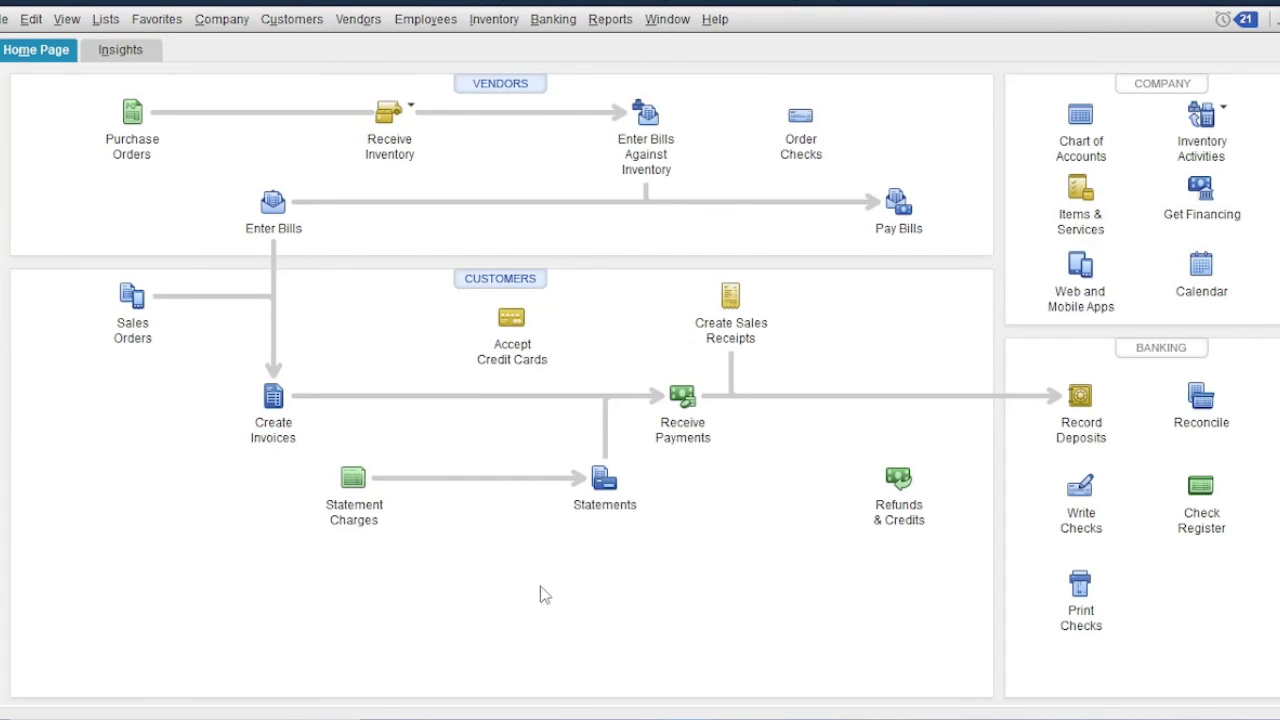
- Check the customers' balances in the Customer Center, then close it
click(306, 27)
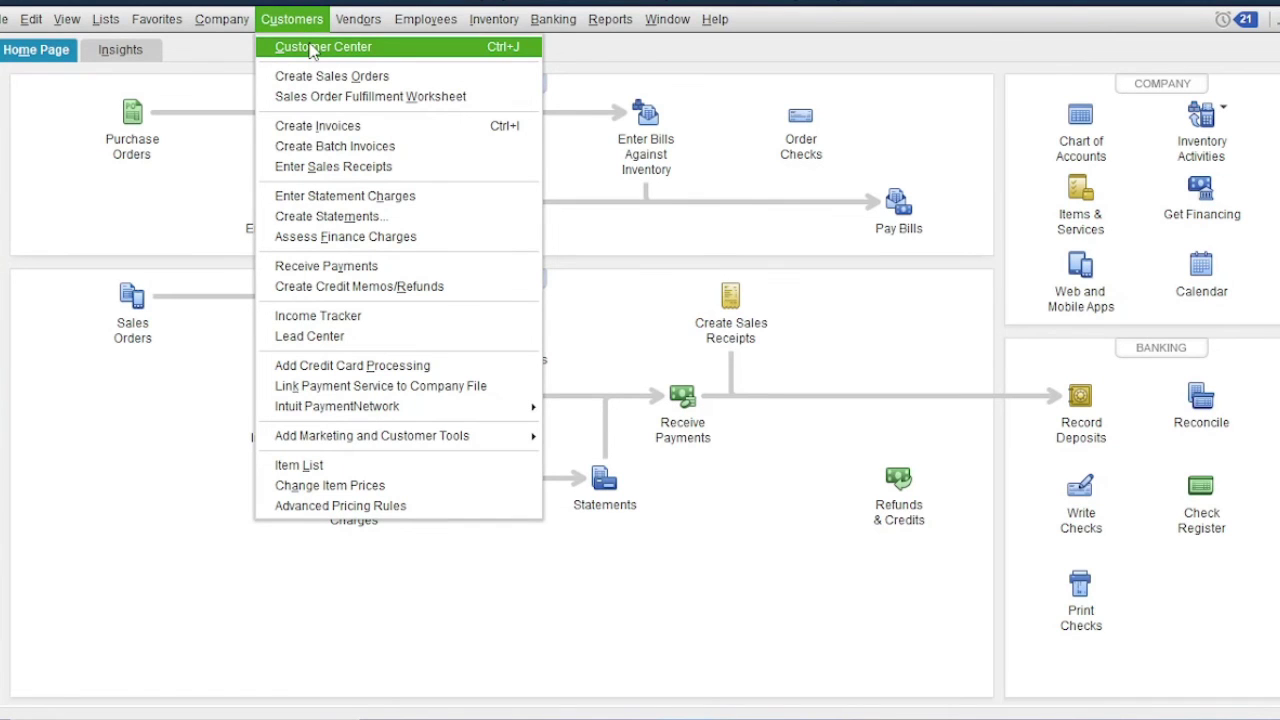
click(316, 52)
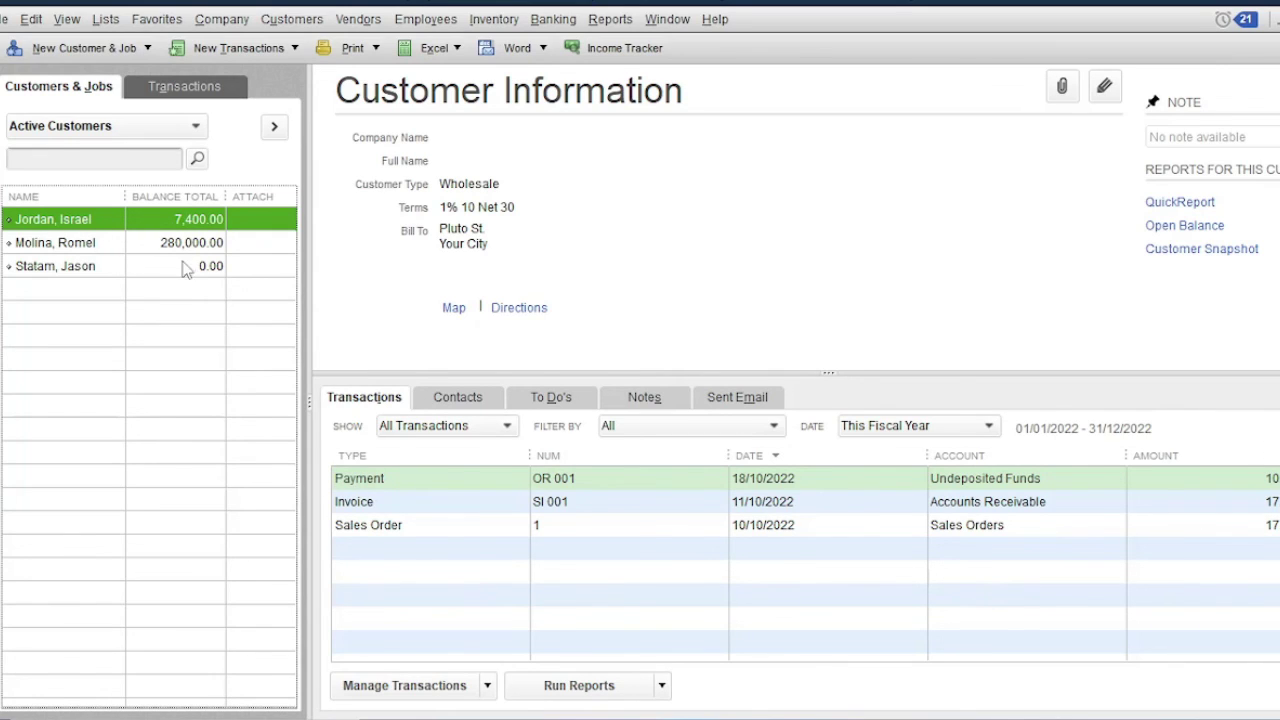
key(Escape)
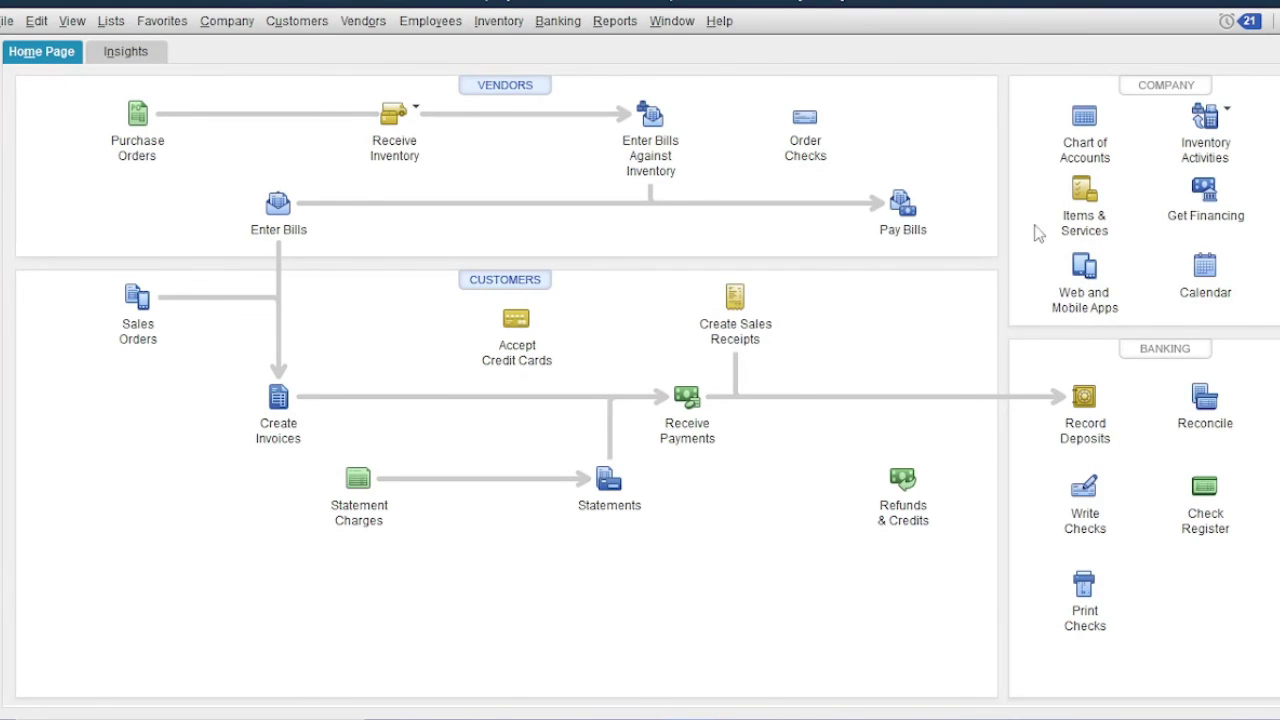
- Check the Undeposited Funds balance in the Chart of Accounts, then close the list
click(1083, 145)
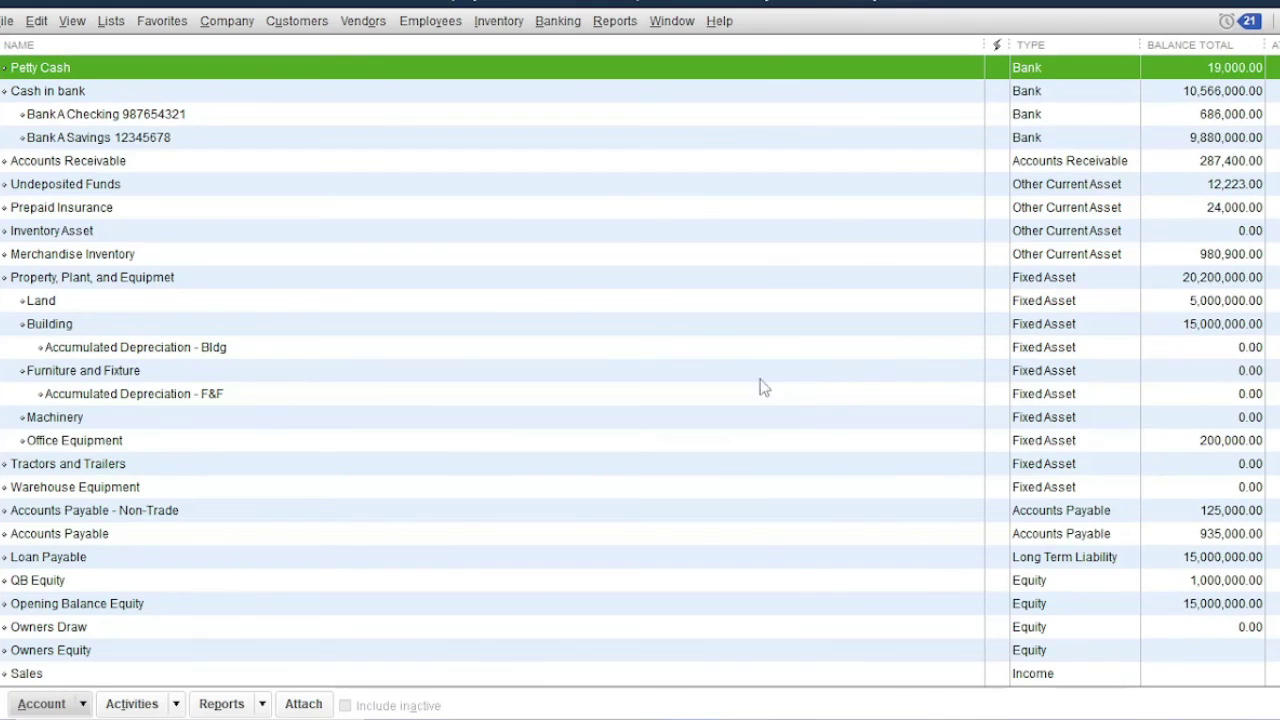
click(70, 190)
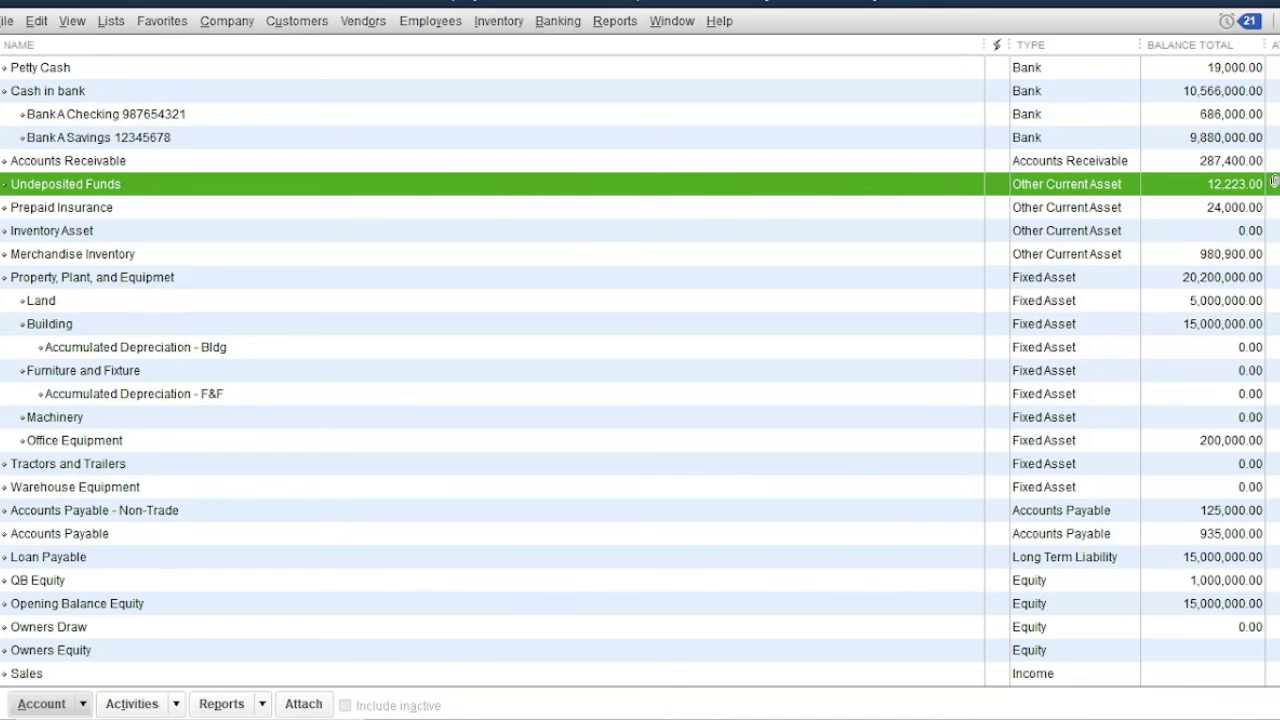
key(Escape)
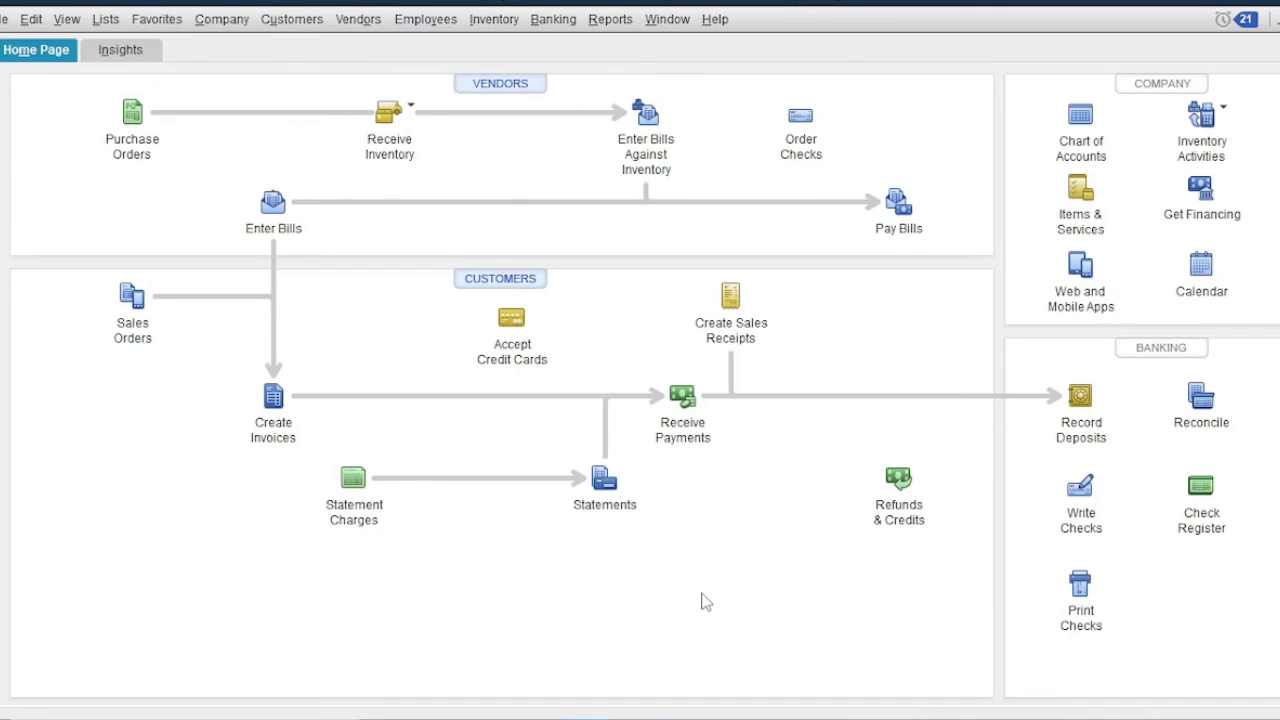